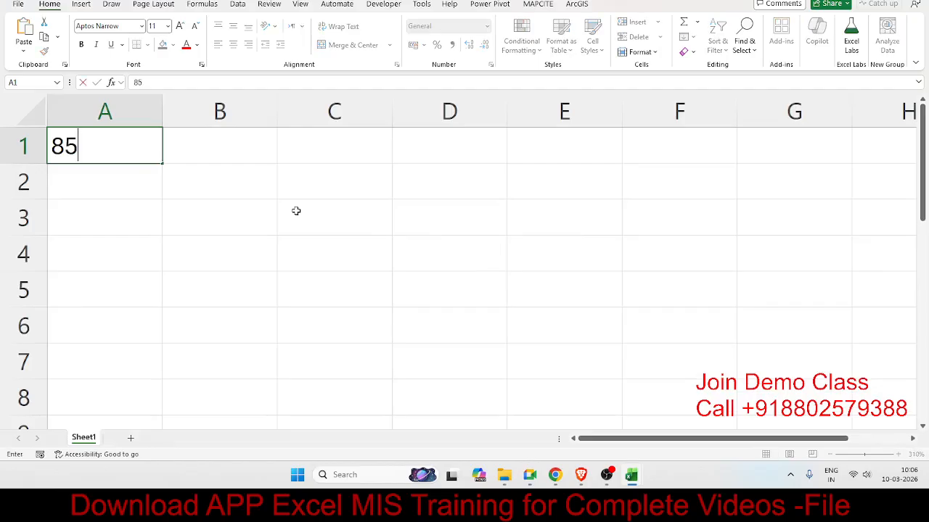
Enter the sample numbers 85, 25, 65 and 25 in cells A1 to A4
key("Return")
type("25")
key("Return")
type("65")
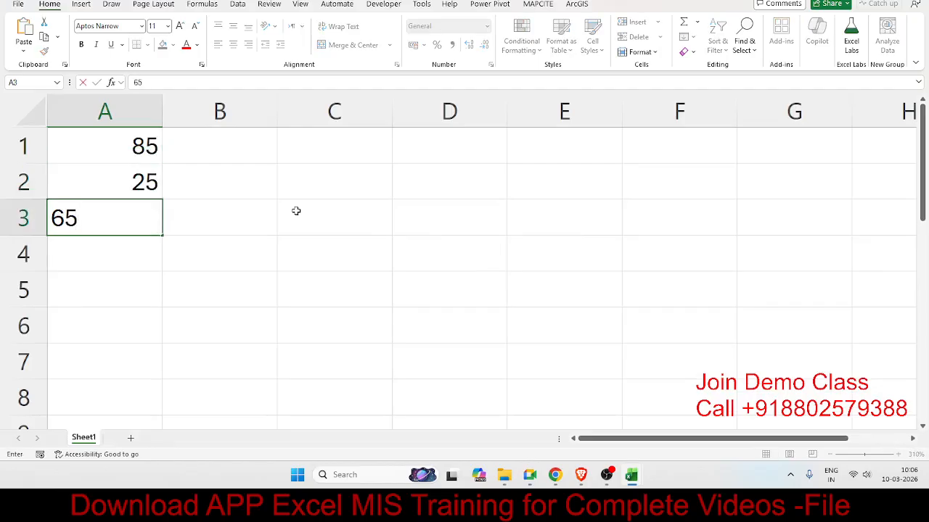
key("Return")
type("25")
key("Return")
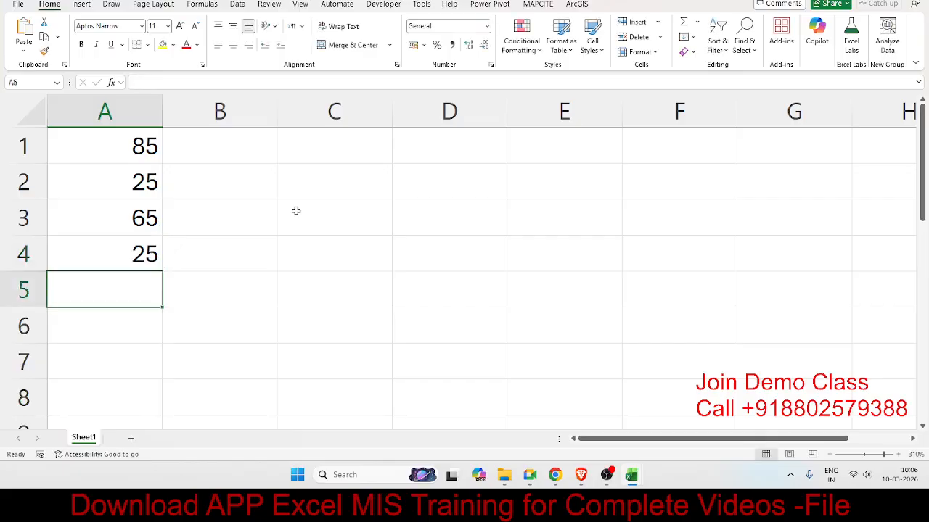
Clear the sample numbers from cells A1 to A4
key("Up")
key("Up")
key("Up")
key("Up")
key("shift+Down")
key("shift+Down")
key("shift+Down")
key("Delete")
key("Up")
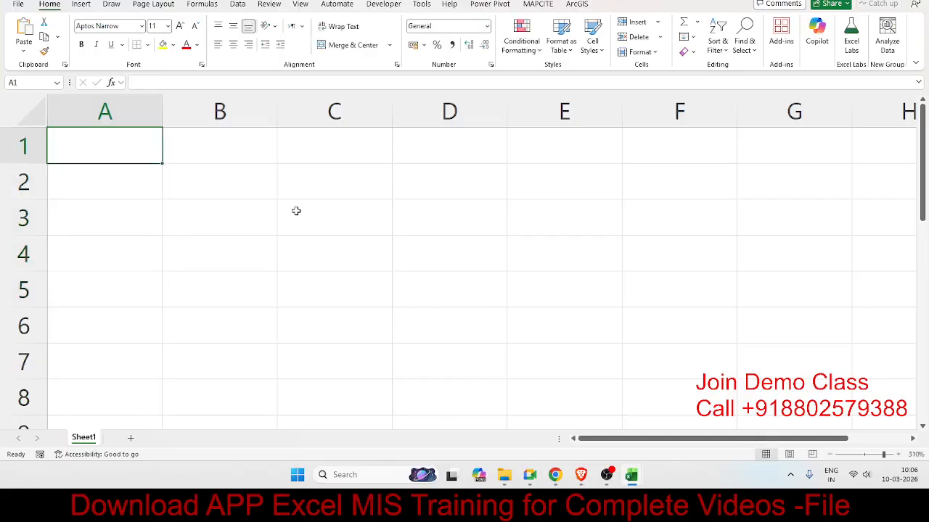
Enter the column headings Q1 in A2 and Q2 in B2
key("Down")
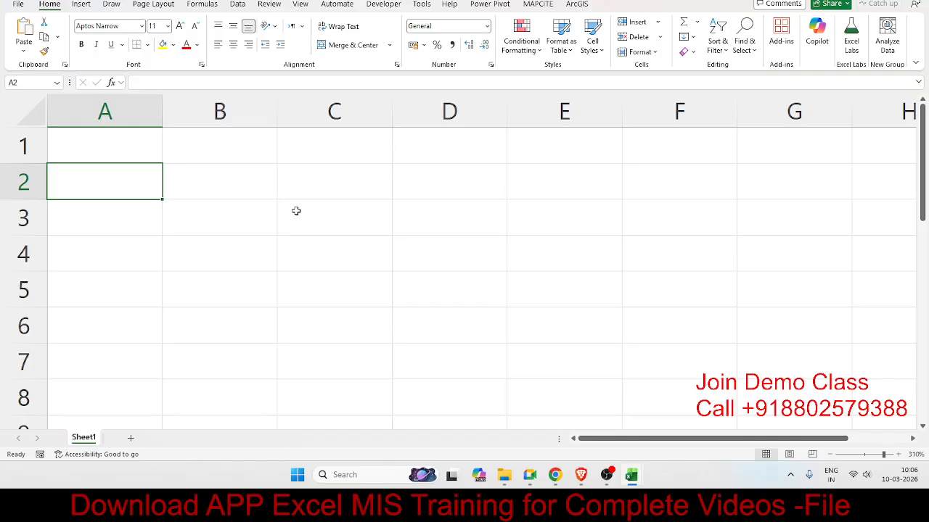
type("Q1")
key("Tab")
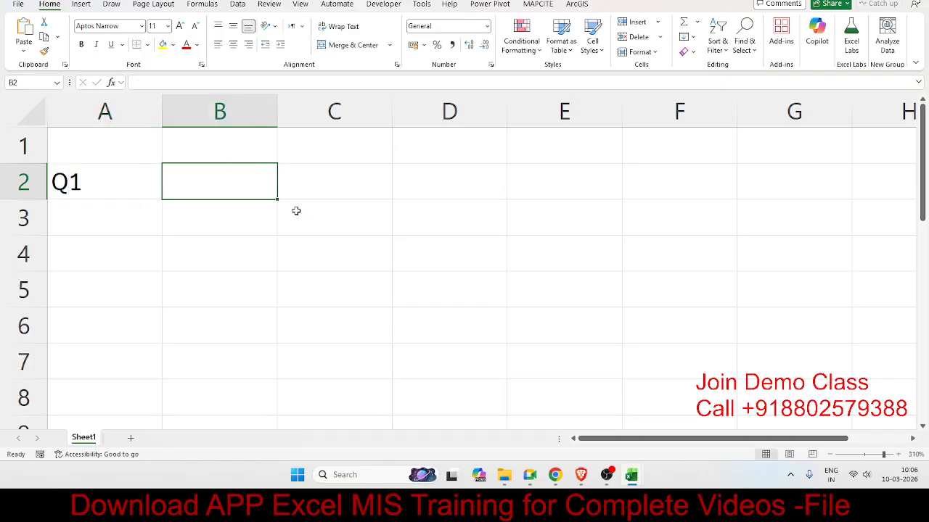
type("Q2")
key("Return")
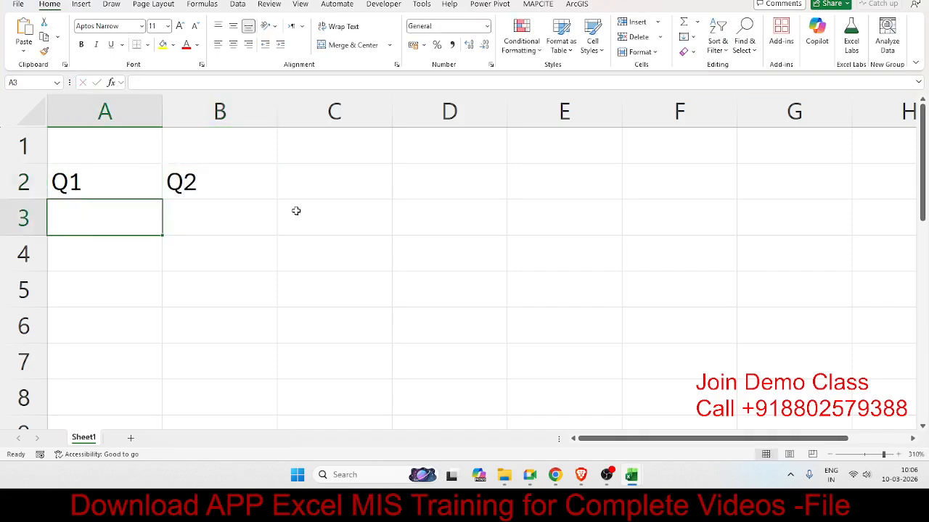
Enter 50 under the Q1 heading and 65 under the Q2 heading
type("50")
key("Tab")
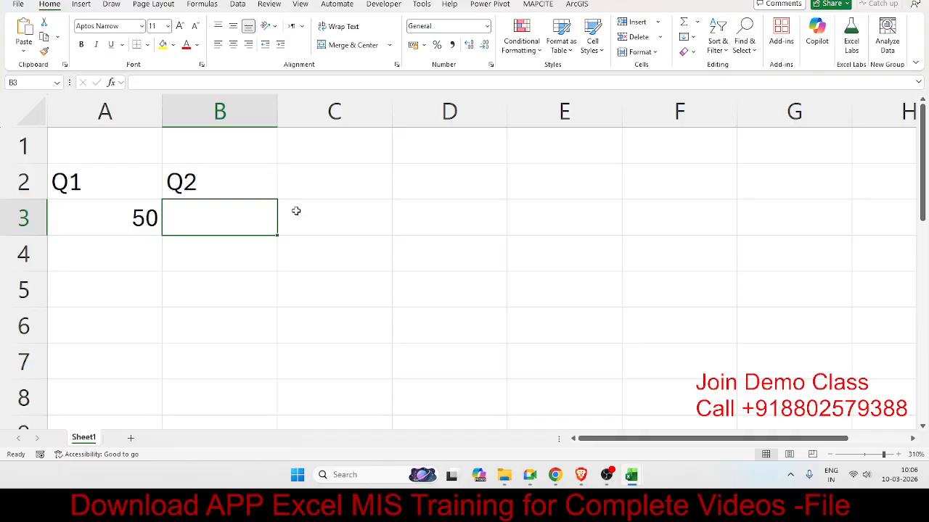
type("65")
key("Tab")
Add the heading Grw in C2, beside Q2
key("Up")
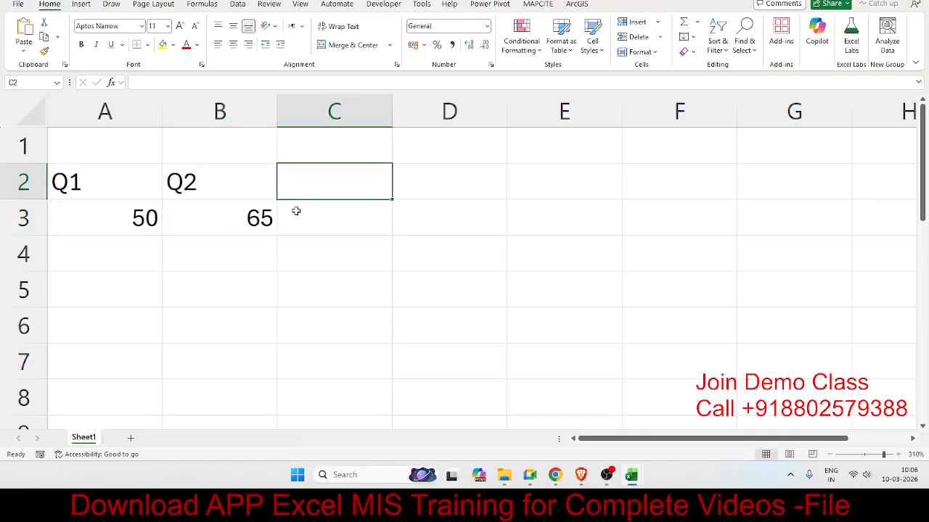
type("Gr")
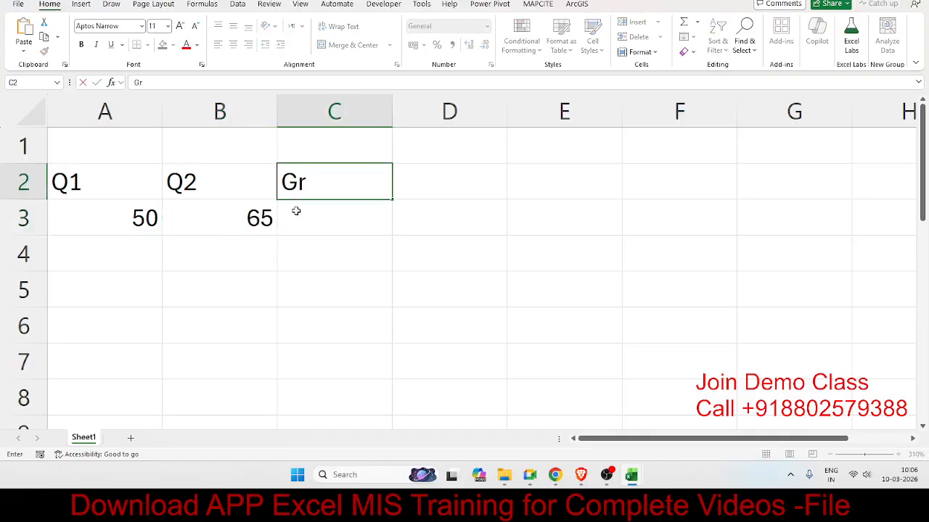
type("w")
key("Return")
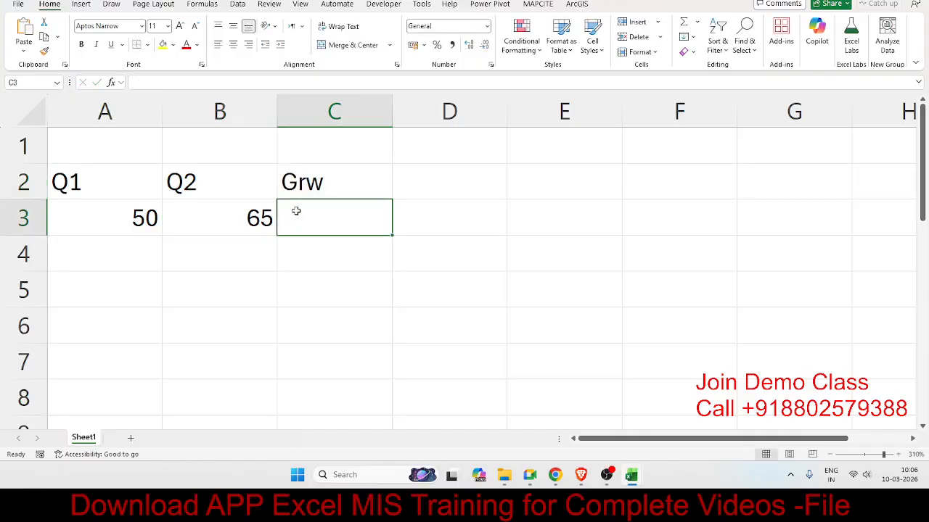
left_click(202, 4)
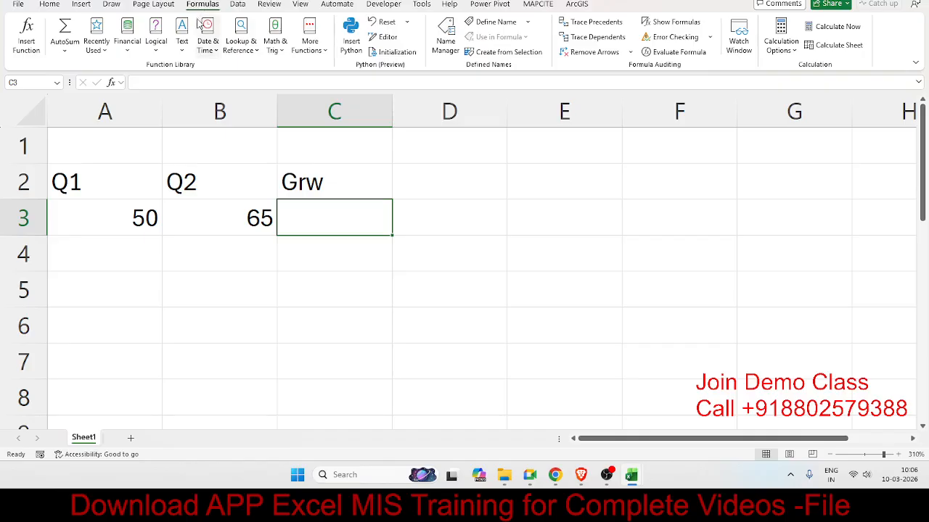
left_click(199, 39)
left_click(224, 51)
left_click(266, 55)
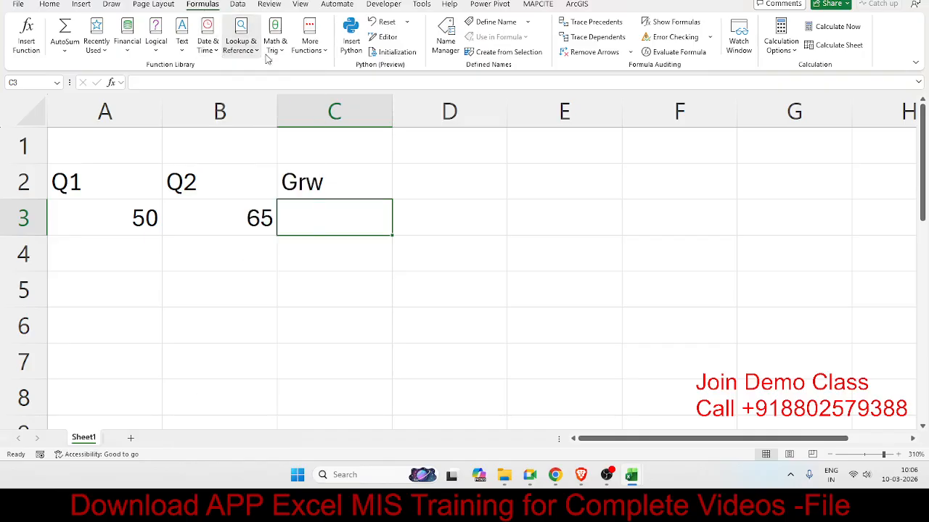
left_click(266, 60)
left_click(81, 4)
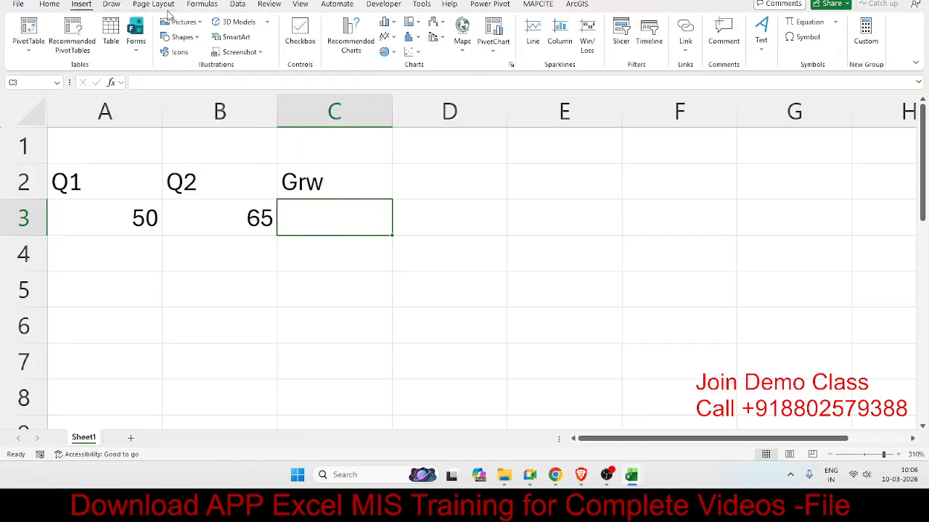
Handwrite Q2 − Q1 with the orange pen over the empty cells in columns D to G
left_click(114, 6)
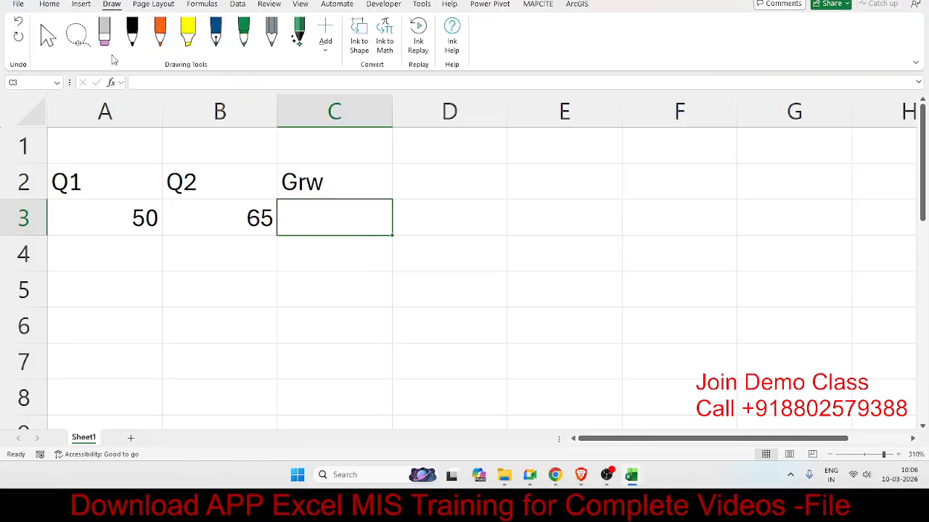
left_click(161, 33)
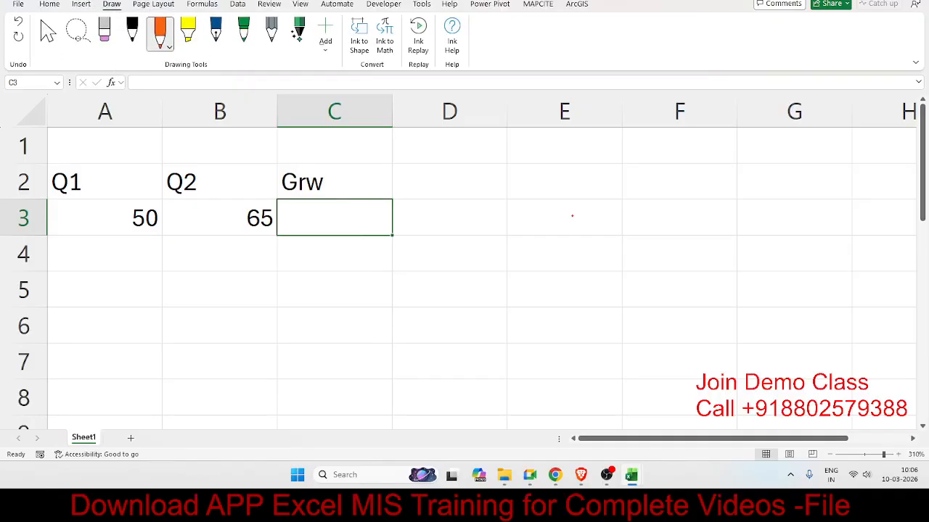
mouse_move(559, 191)
left_mouse_down()
mouse_move(519, 188)
mouse_move(562, 175)
mouse_move(552, 234)
mouse_move(719, 241)
left_mouse_up()
left_click_drag(693, 208, 721, 208)
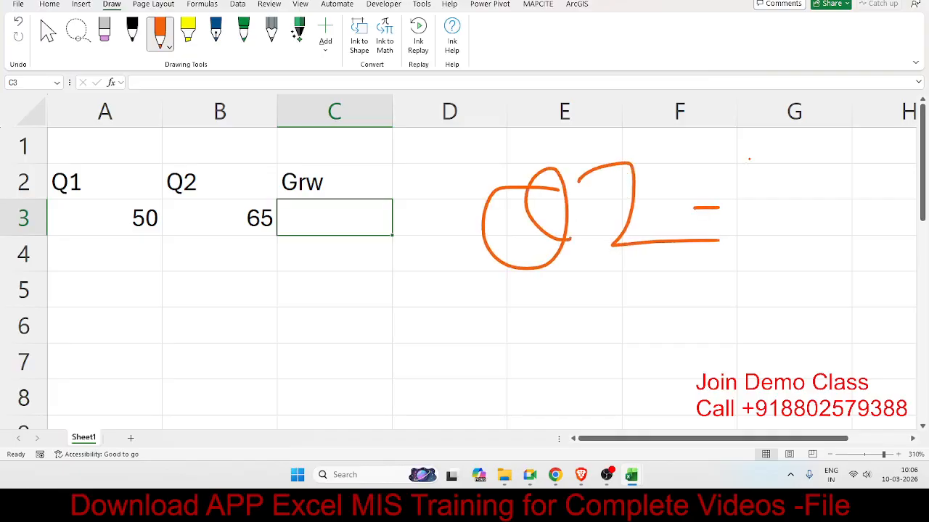
mouse_move(749, 160)
left_mouse_down()
mouse_move(737, 162)
mouse_move(789, 217)
left_mouse_up()
left_click_drag(797, 163, 823, 241)
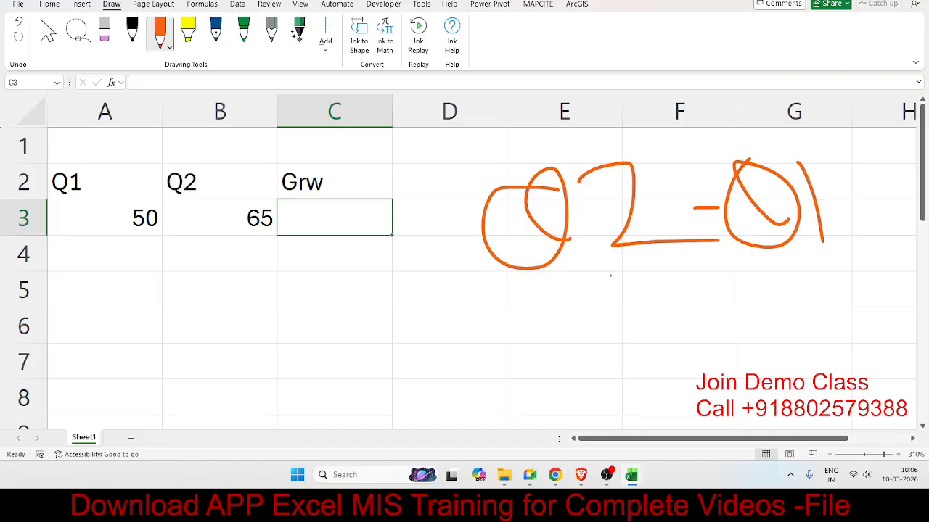
Draw a fraction line under the handwritten Q2 − Q1, write Q1 below it, and leave ink drawing
left_click_drag(523, 288, 830, 272)
mouse_move(740, 315)
left_mouse_down()
mouse_move(671, 319)
mouse_move(769, 359)
left_mouse_up()
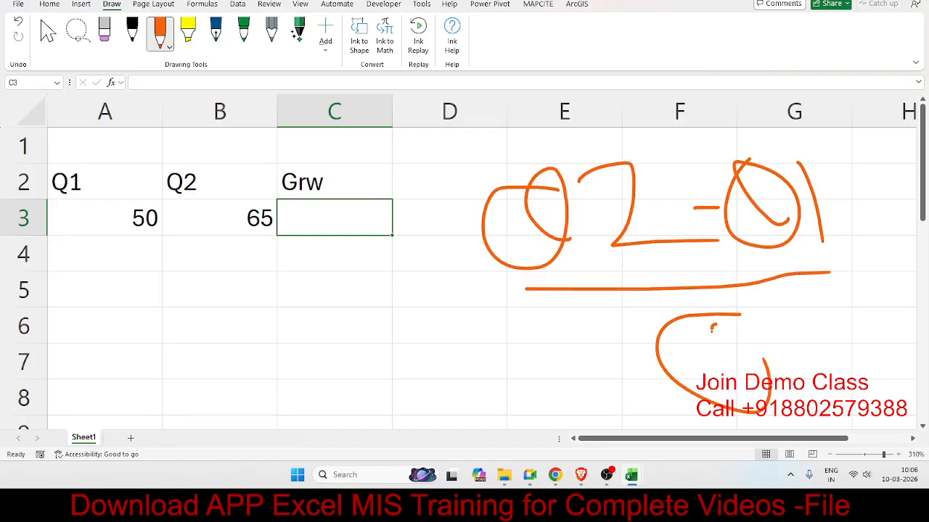
mouse_move(713, 327)
left_mouse_down()
mouse_move(778, 366)
mouse_move(827, 415)
left_mouse_up()
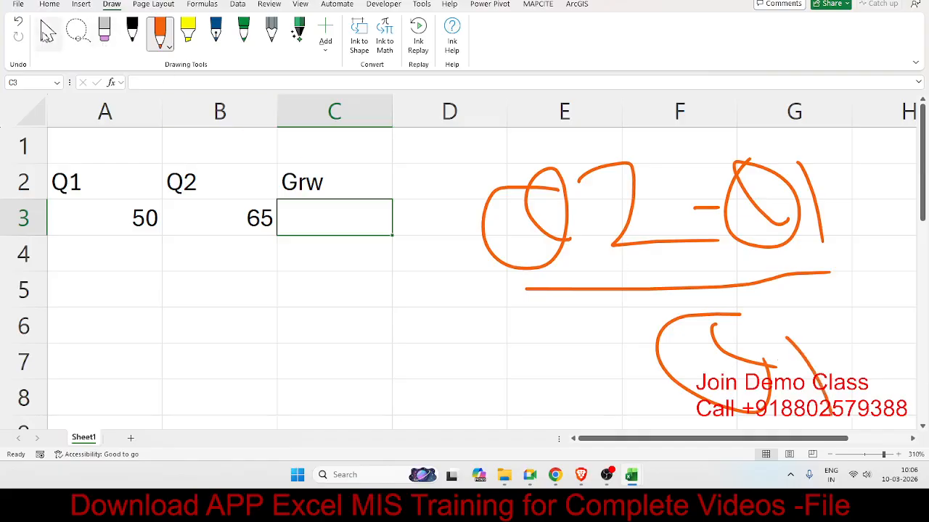
left_click(48, 33)
Calculate the growth in C3 with the formula =(B3-A3)/A3 and format the result as a percentage
left_click(309, 314)
left_click(317, 215)
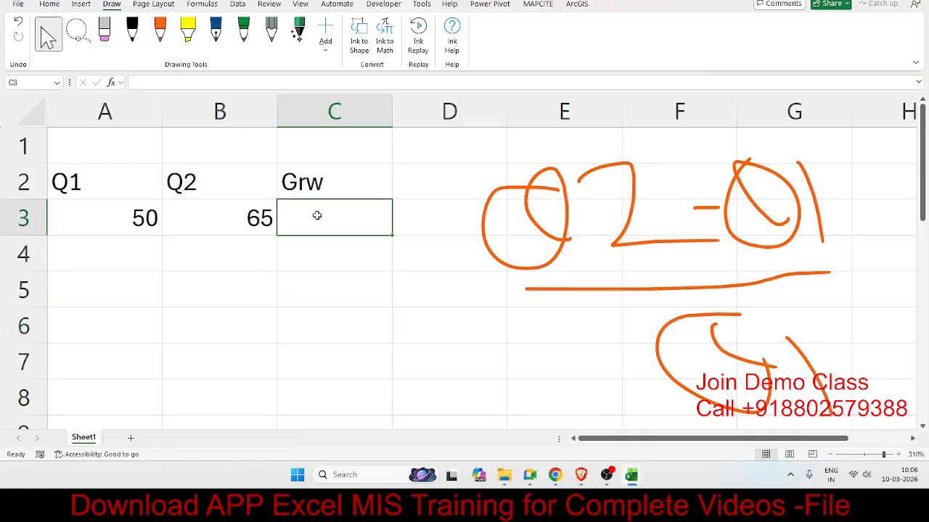
type("=(")
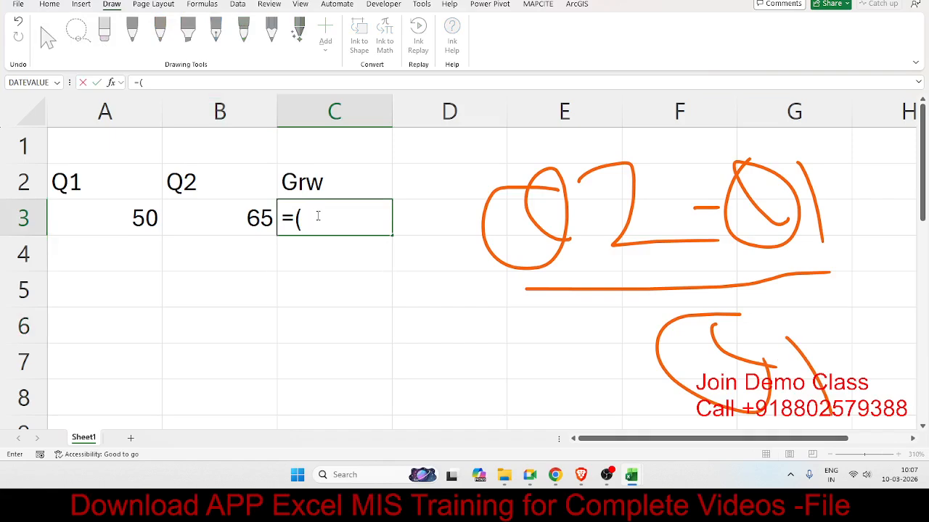
key("Left")
type("-")
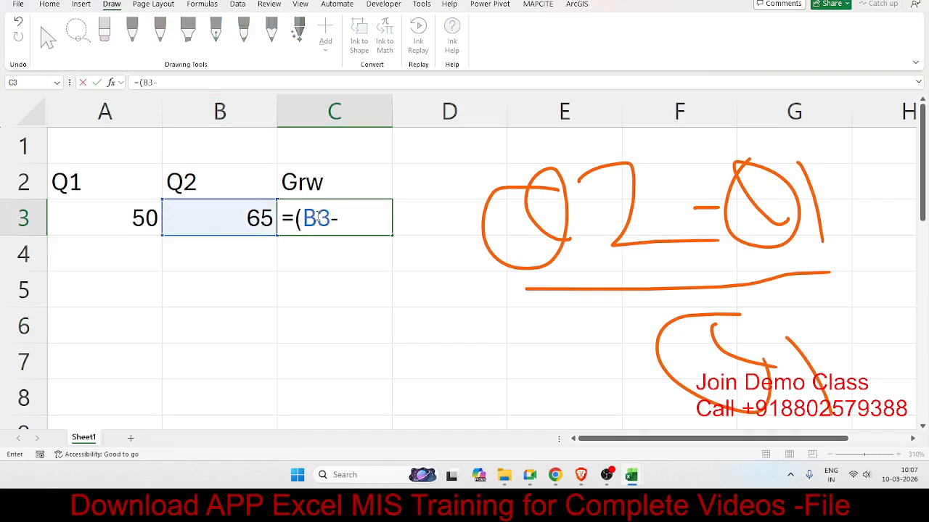
key("Left")
key("Left")
type(")/")
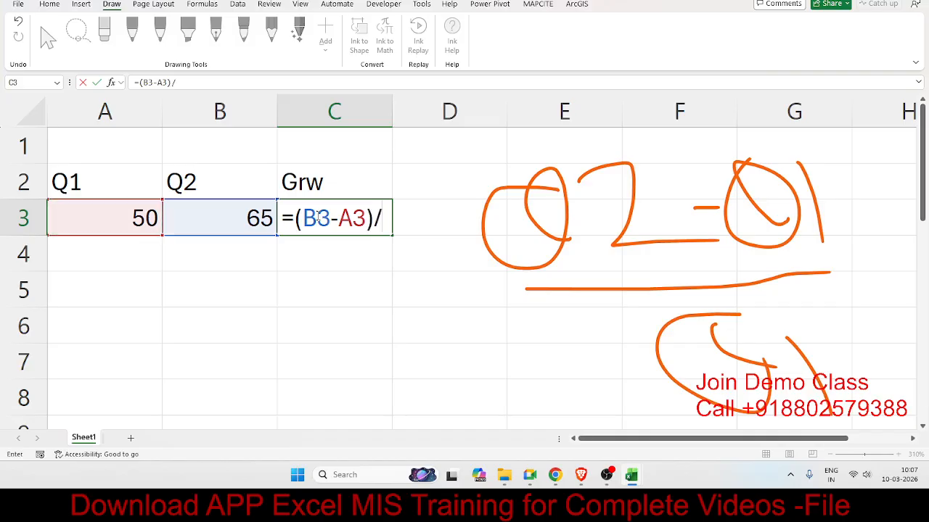
key("Left")
key("Left")
key("ctrl+Return")
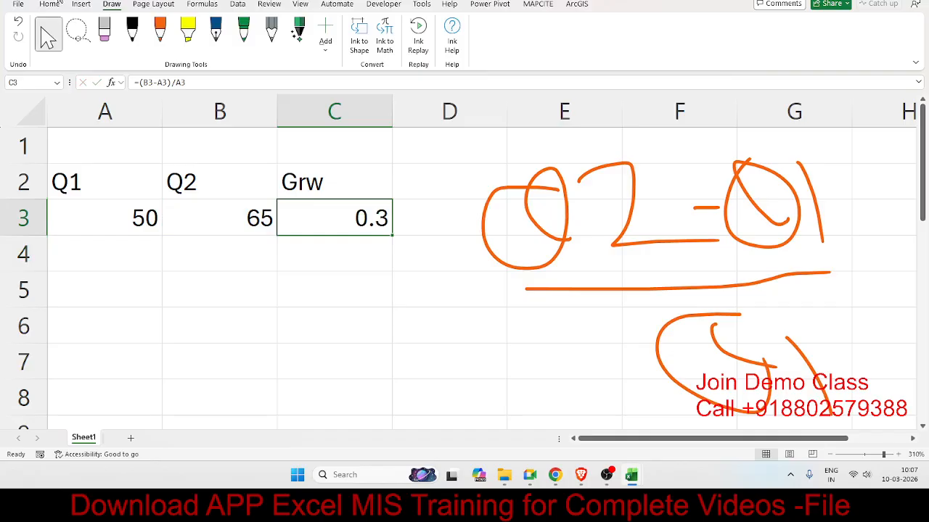
left_click(51, 4)
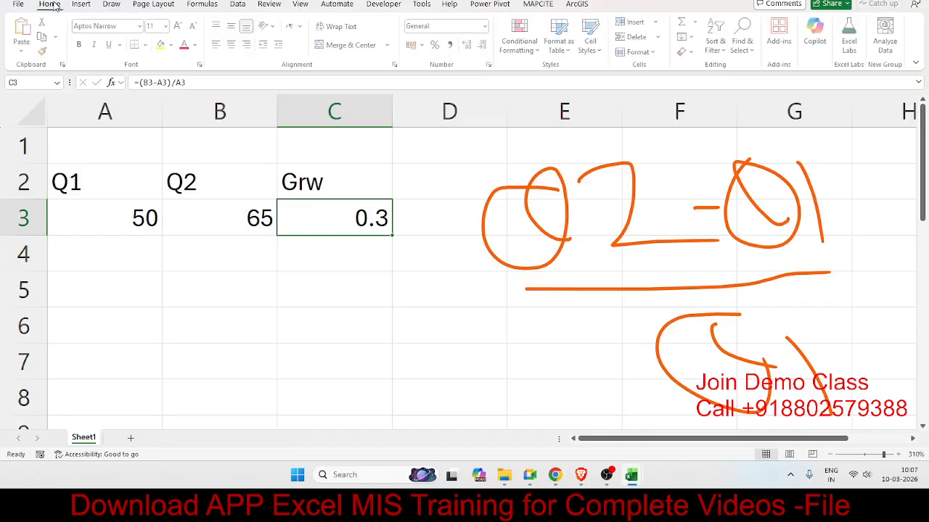
left_click(437, 45)
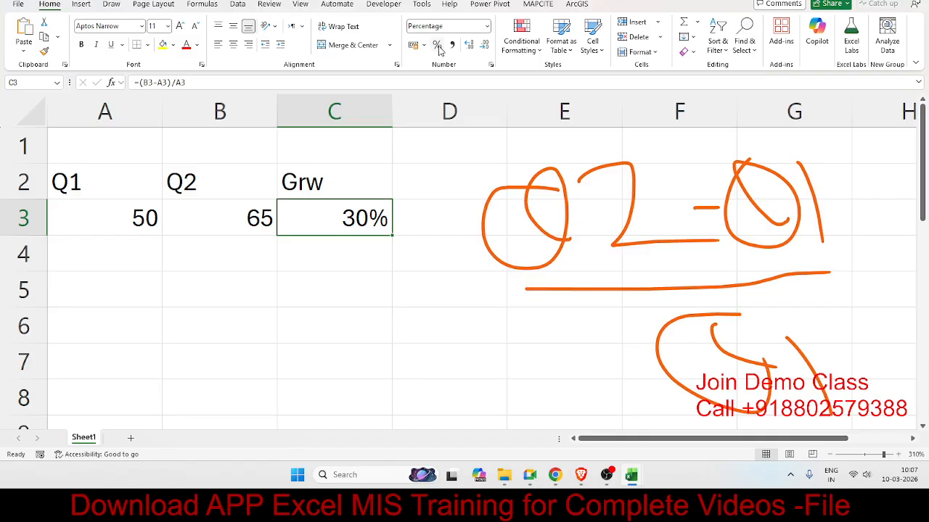
List the arithmetic operators +, - and * in cells C5, C6 and C7
key("Down")
key("Down")
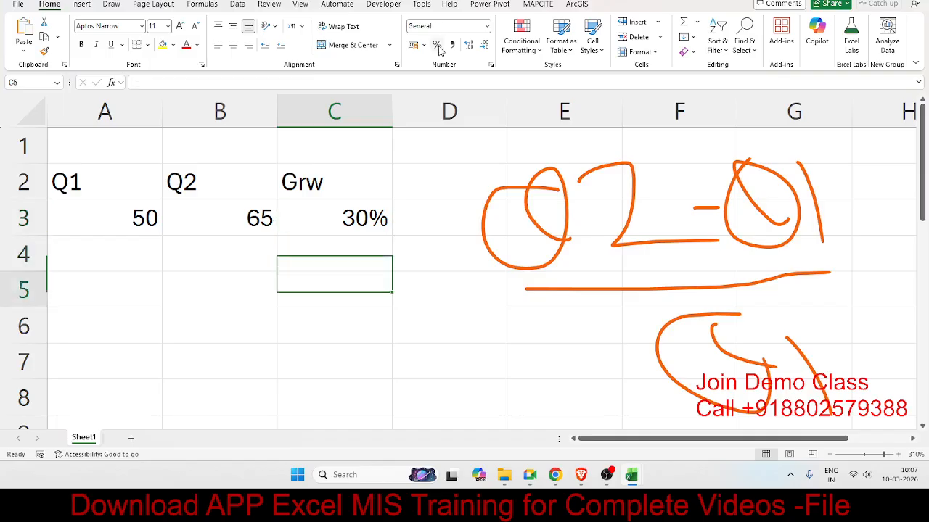
type("+")
key("Return")
type("-")
key("Return")
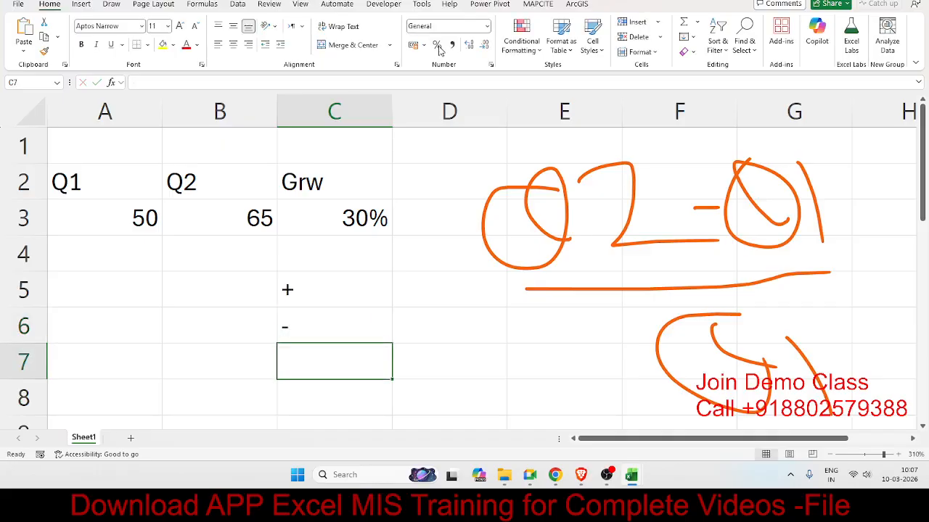
type("*")
key("Return")
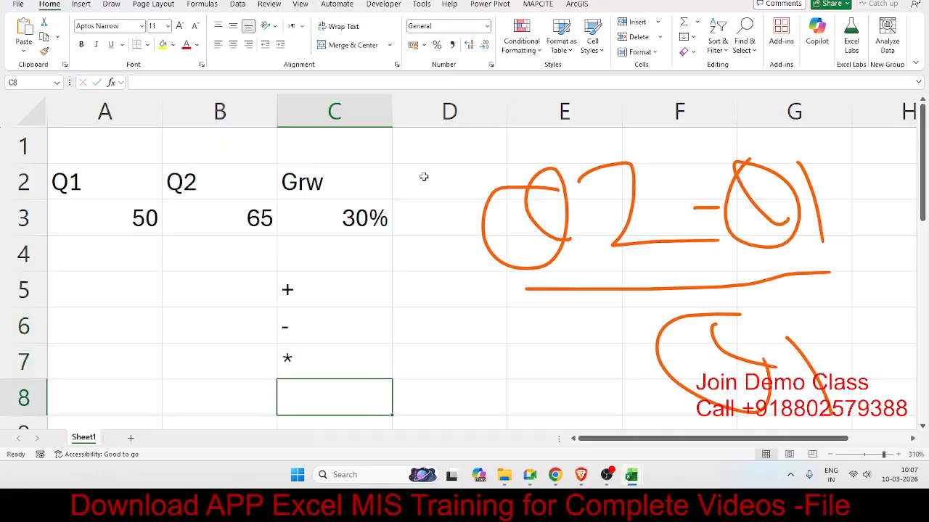
Add the operators / in C8 and ^ in C9, and select the whole operator list C5:C9
double_click(296, 404)
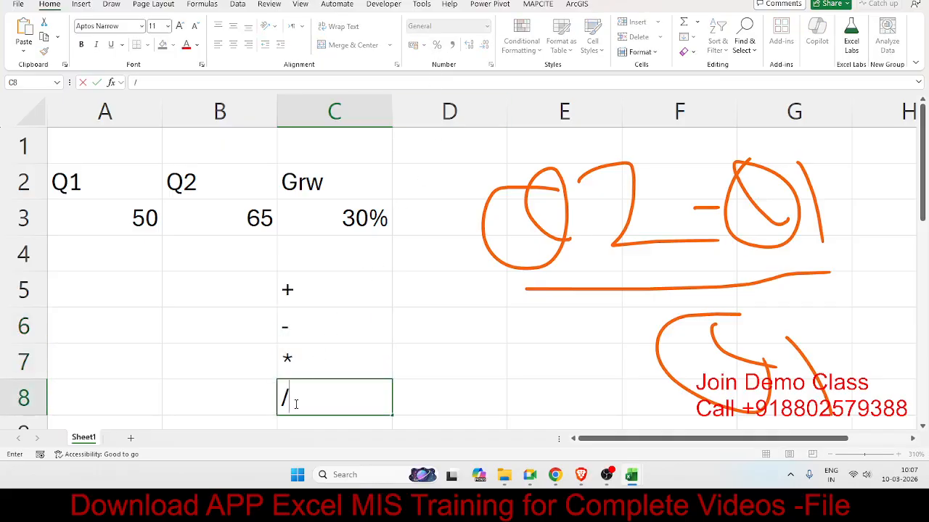
key("Return")
double_click(295, 403)
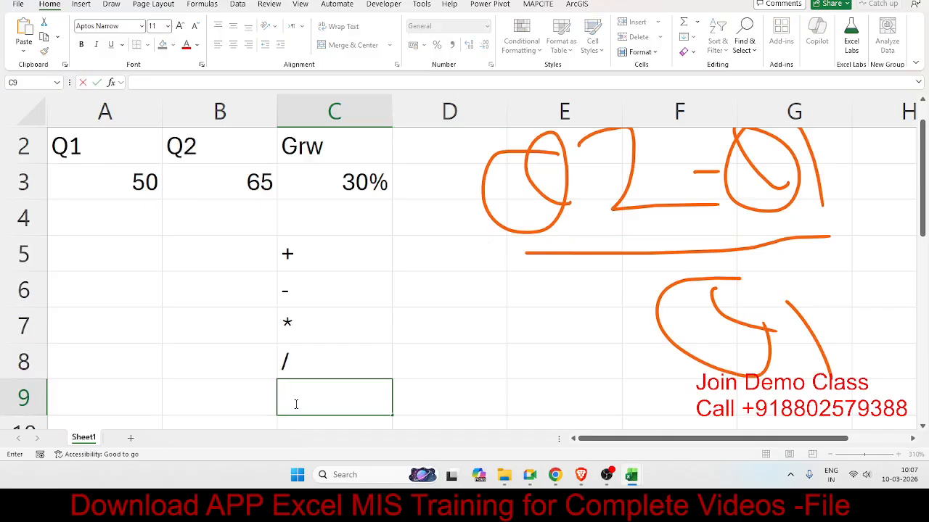
type("^")
key("Return")
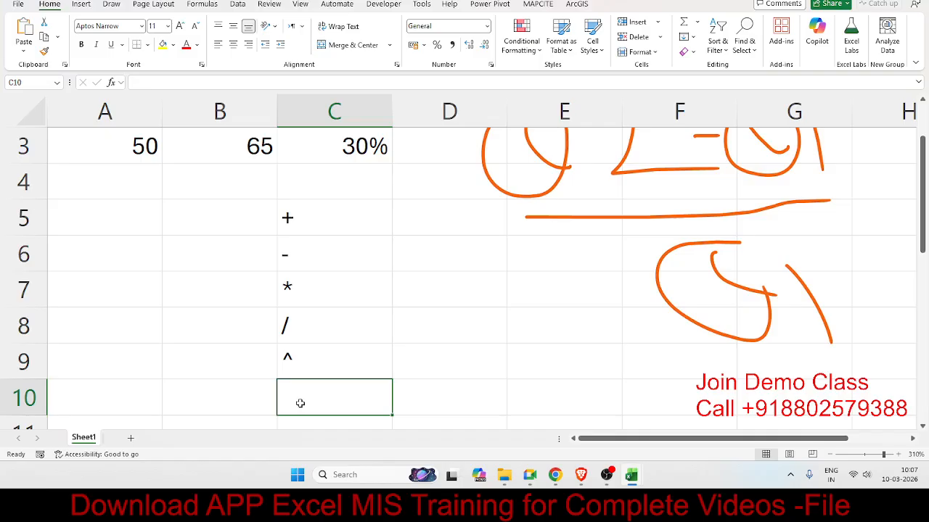
left_click(308, 362)
left_click_drag(308, 362, 292, 229)
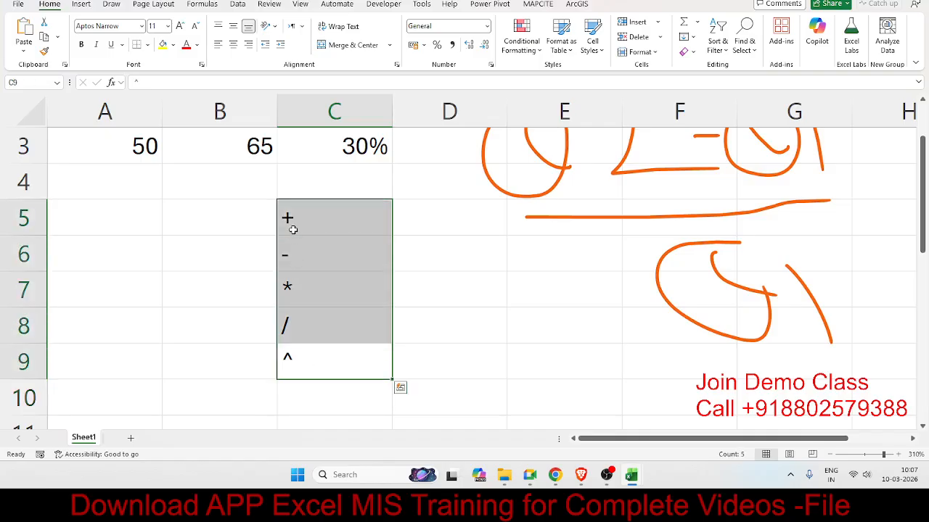
Add a new blank worksheet after Sheet1
left_click(131, 439)
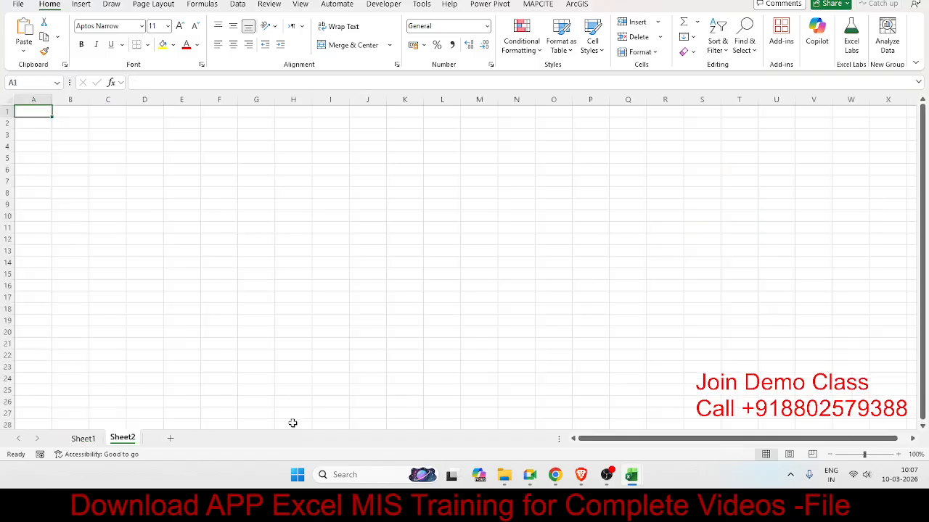
scroll(294, 422, "up", 5)
scroll(294, 423, "up", 2)
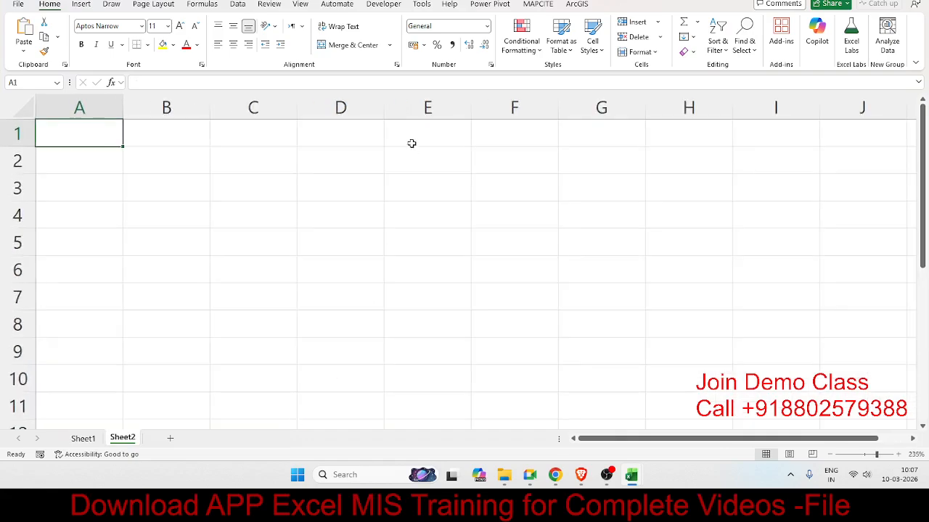
Enter the header Sales in A1 and the value 85 in A2
type("Sales")
key("Return")
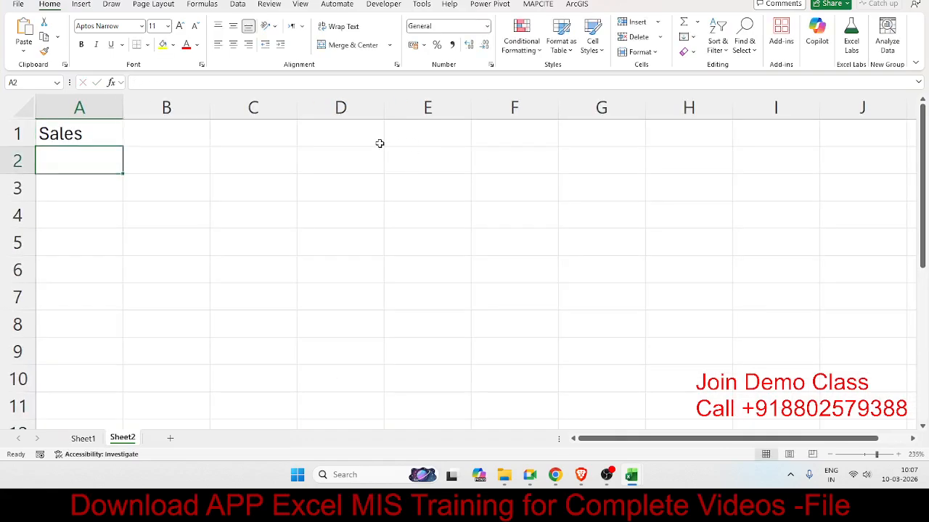
type("853")
key("Return")
type("36")
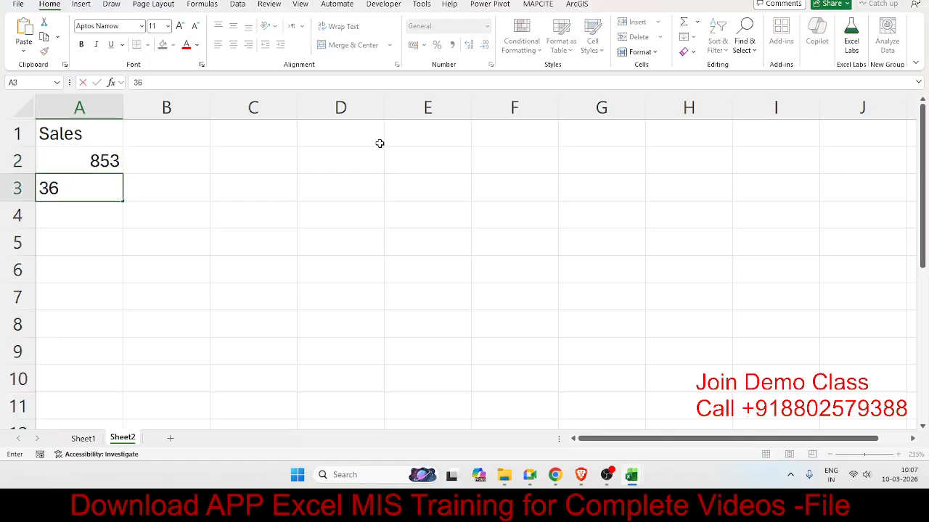
key("Escape")
key("Up")
key("F2")
key("BackSpace")
key("BackSpace")
type("5")
key("Return")
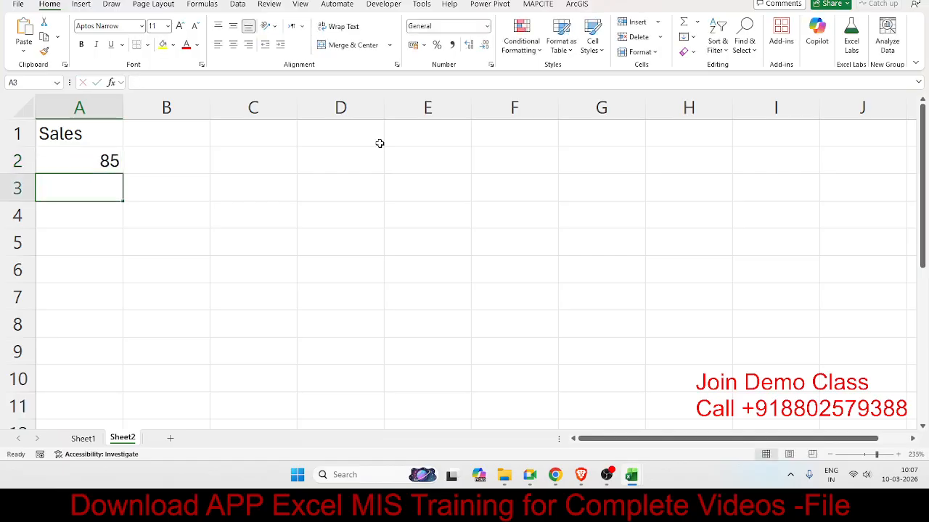
Enter the sales values 65, 36, 32, 66 and 96 in A3 to A7, and select A2:A7
type("65")
key("Return")
type("36")
key("Return")
type("32")
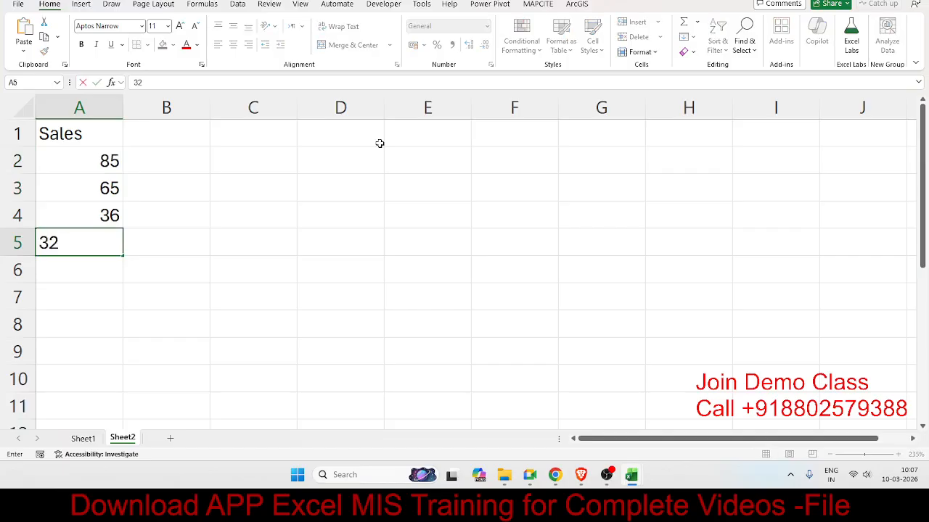
key("Return")
type("66")
key("Return")
type("96")
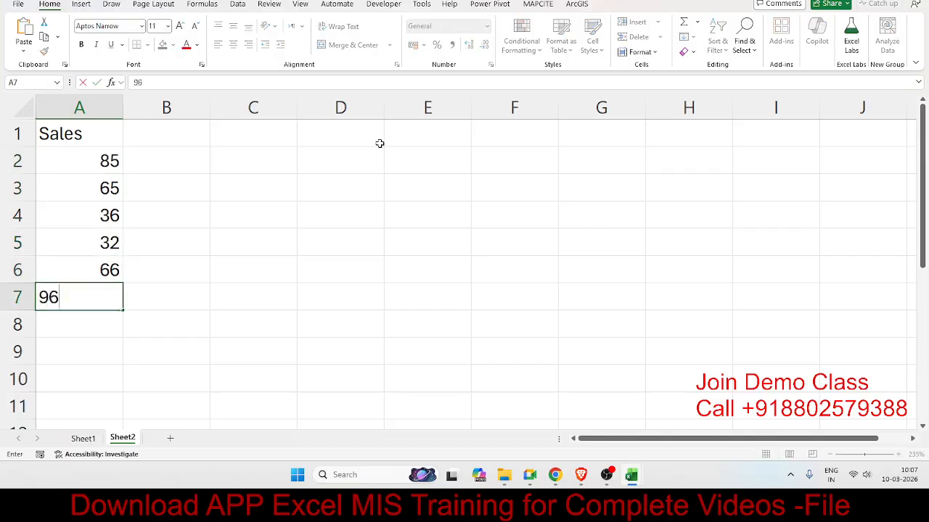
key("Return")
left_click_drag(104, 162, 95, 289)
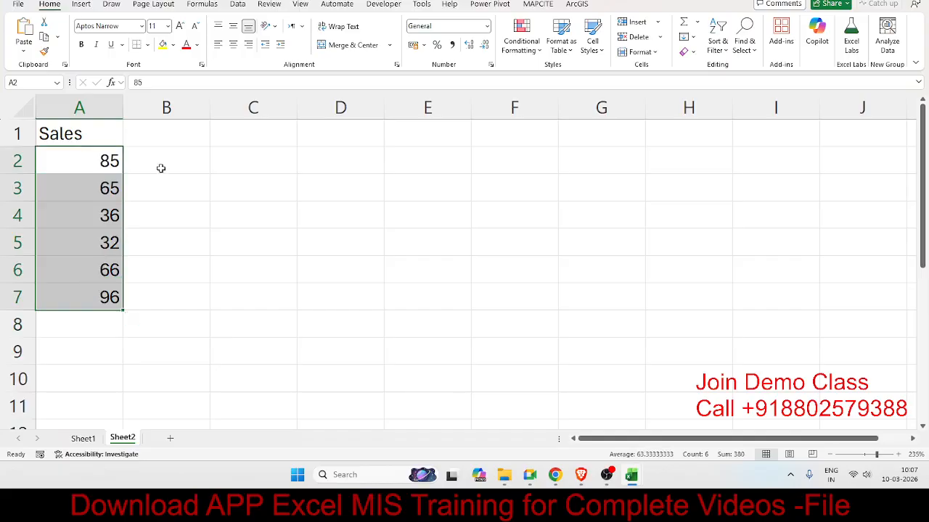
Test in B2 whether the sales value exceeds 50 with =A2>50 and fill the formula down to B7
left_click(161, 167)
type("=")
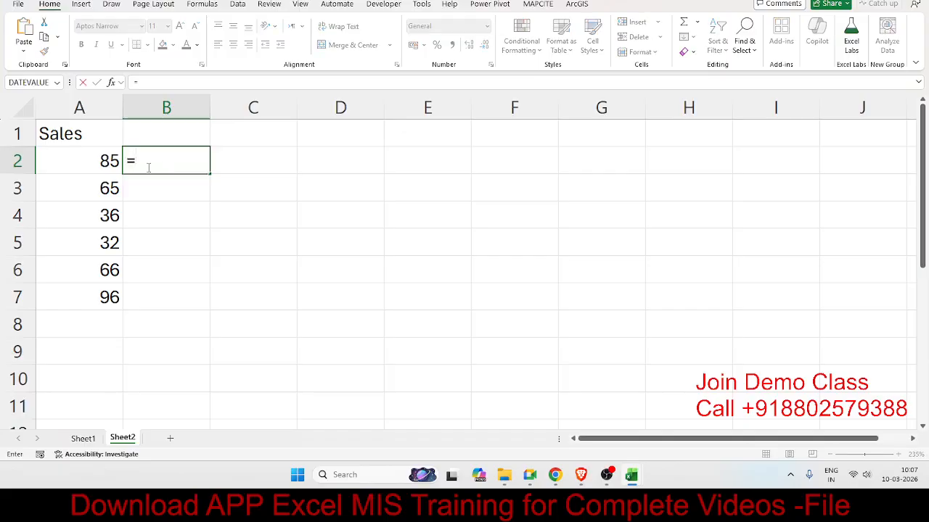
left_click(105, 160)
type(">")
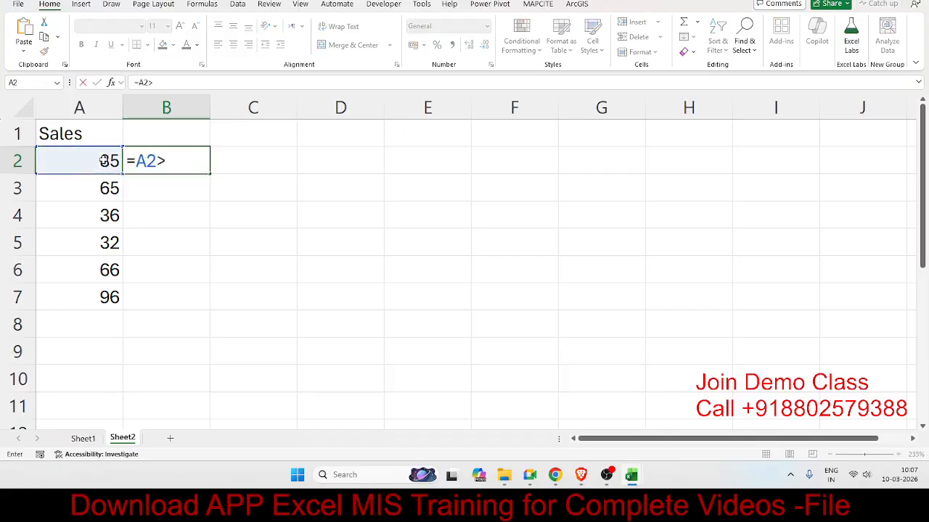
type("50")
key("Return")
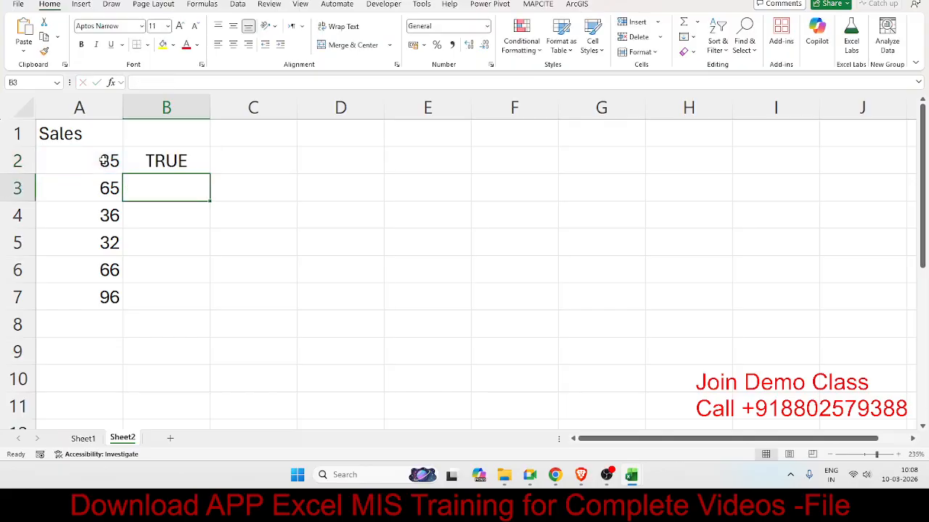
key("Up")
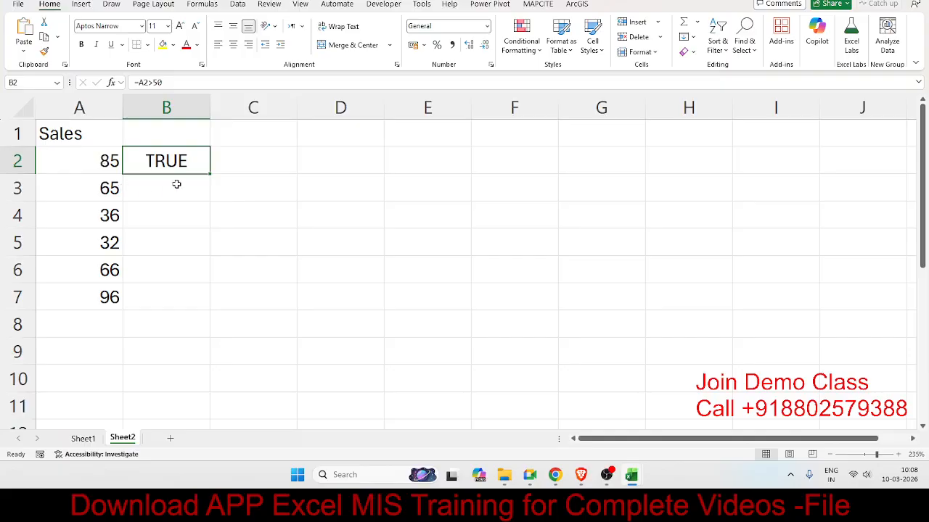
left_click_drag(210, 174, 191, 299)
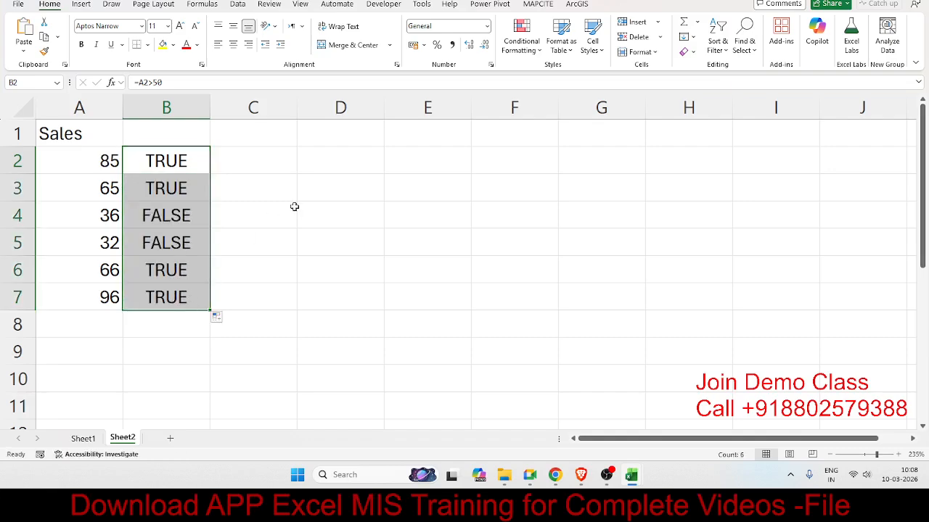
List the comparison operators >, < and >= in cells D2, D3 and D4
left_click(335, 168)
type(">")
key("Return")
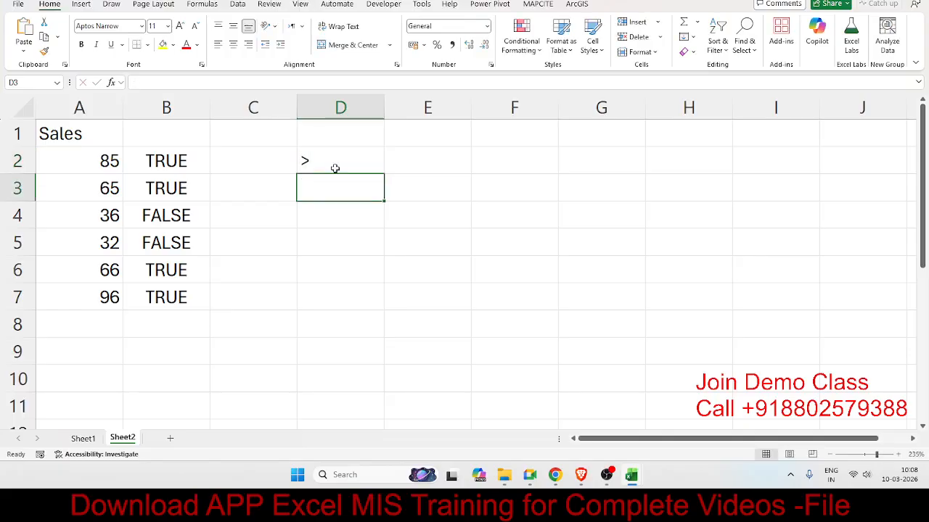
type("<")
key("Return")
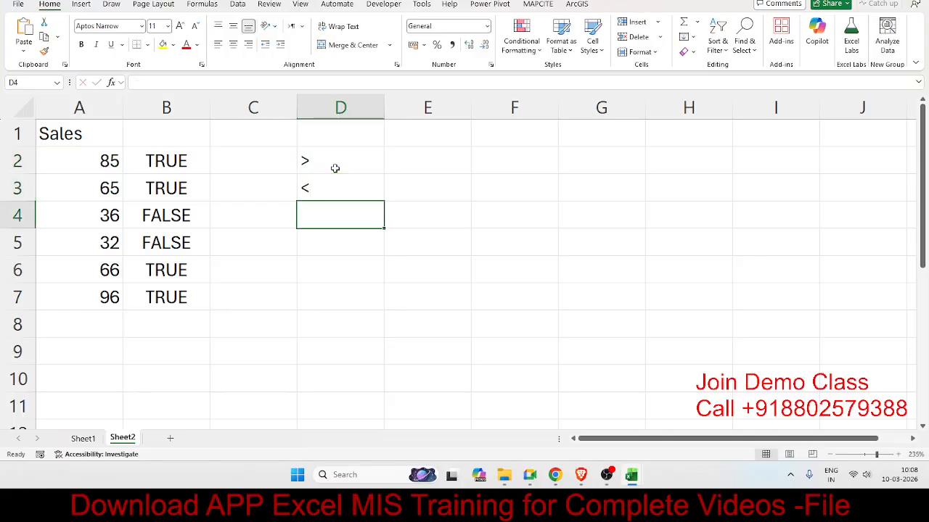
type(">=")
key("Return")
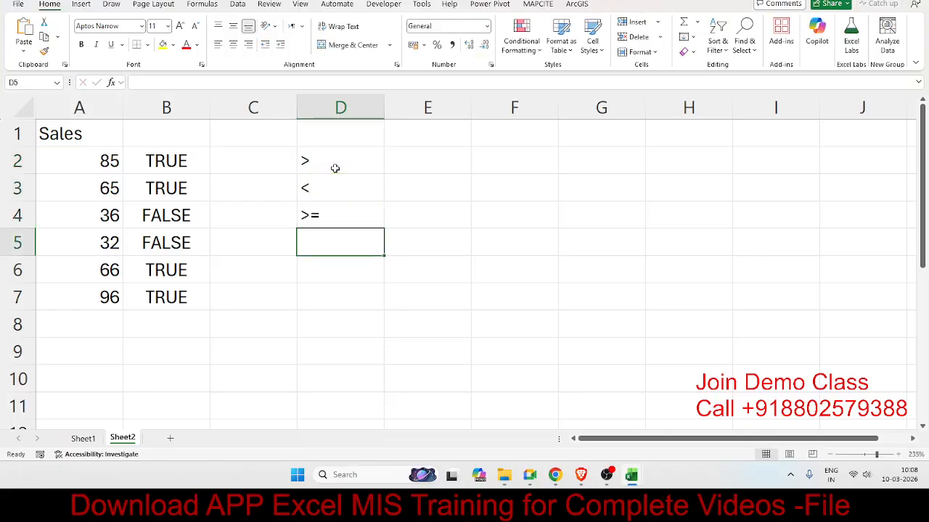
Add the operators <= in D5 and <> in D6, and select the whole operator list D2:D6
type("<=")
key("Return")
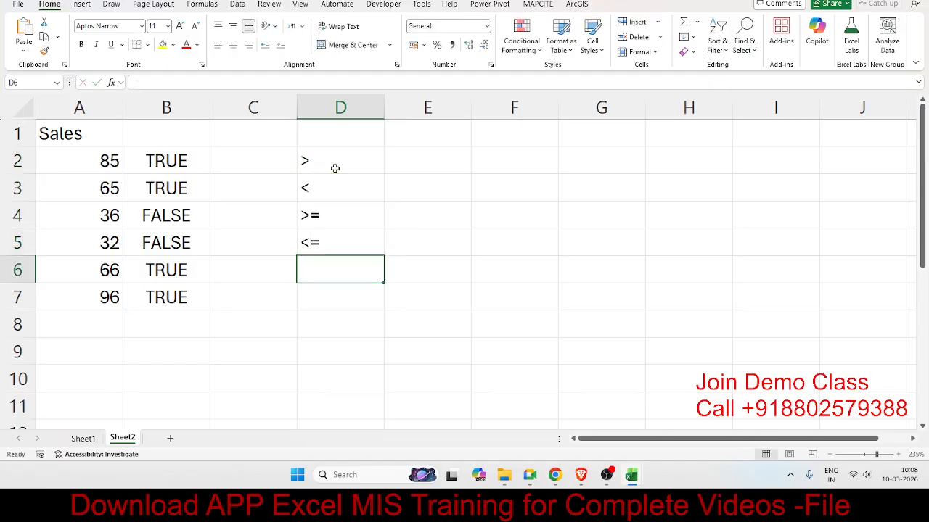
type("<>")
key("Return")
key("Up")
key("shift+Up")
key("shift+Up")
key("shift+Up")
key("shift+Up")
Write the formula =IF(B2,"OK","Pending") in C2
key("Left")
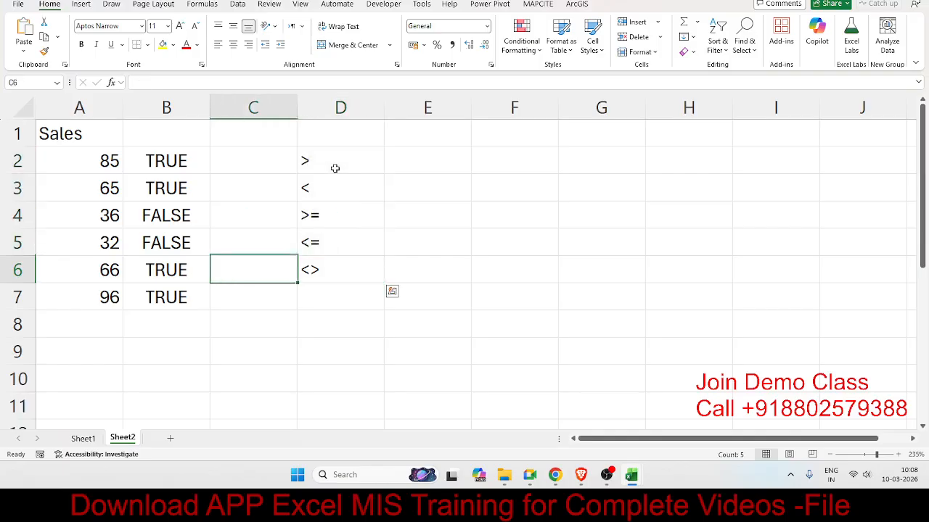
key("Left")
key("Up")
key("Up")
key("Up")
key("Up")
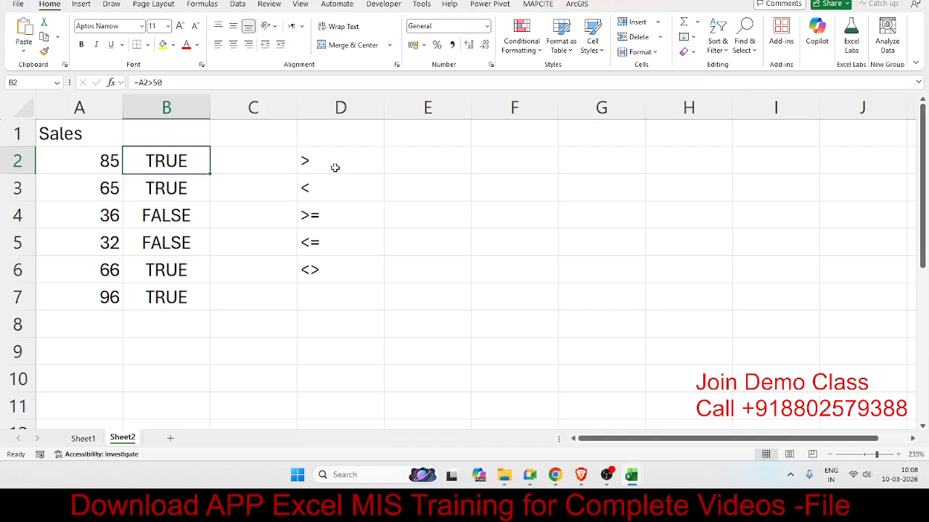
key("Right")
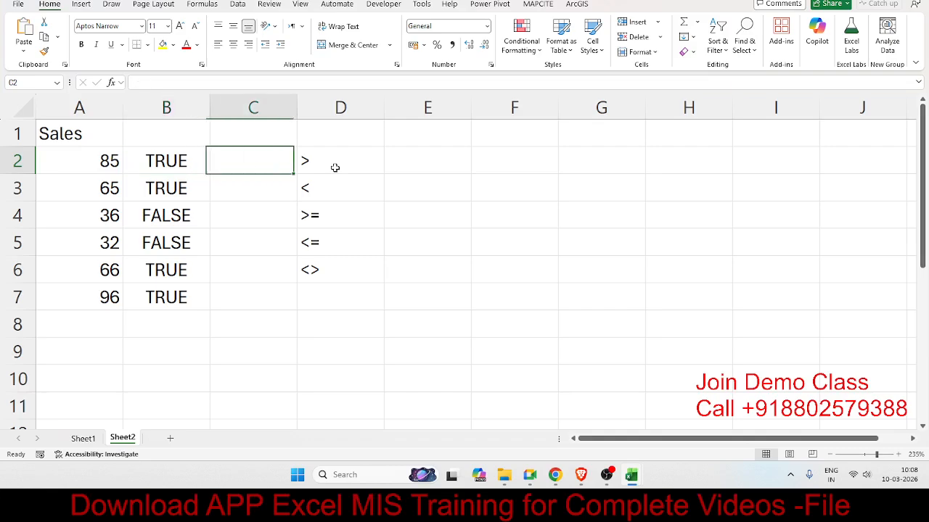
type("=if")
key("Tab")
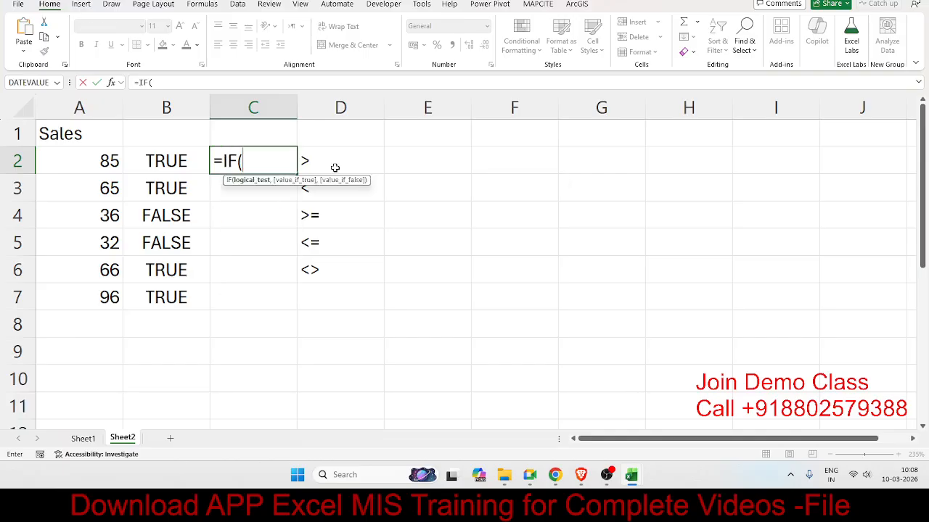
left_click(182, 159)
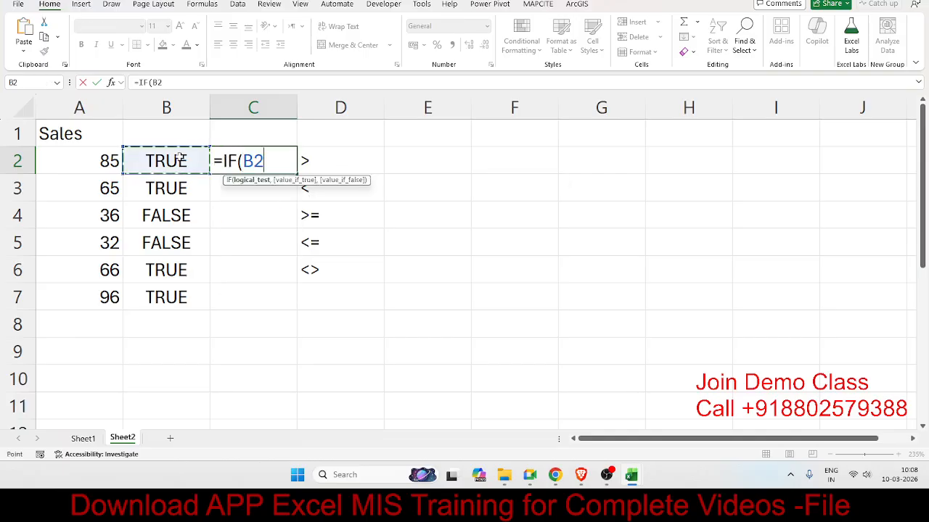
type(",\"O")
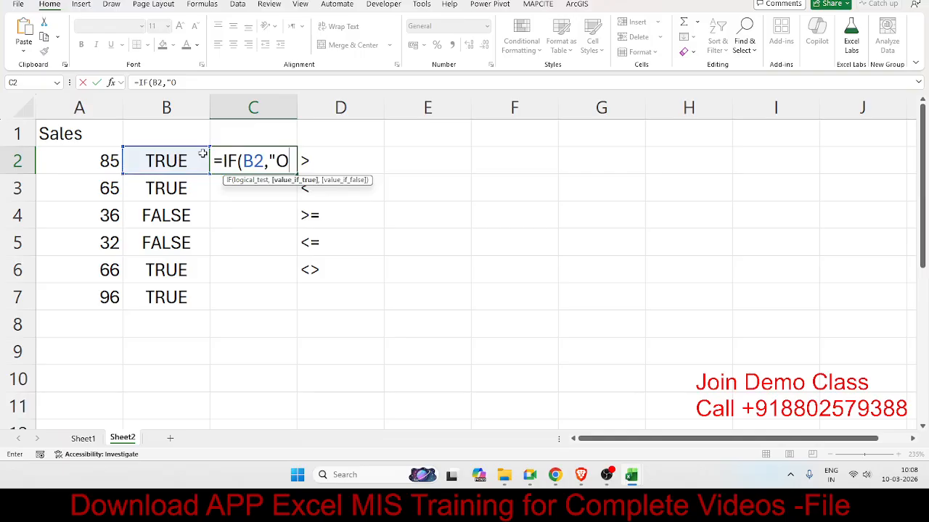
type("K\",\"")
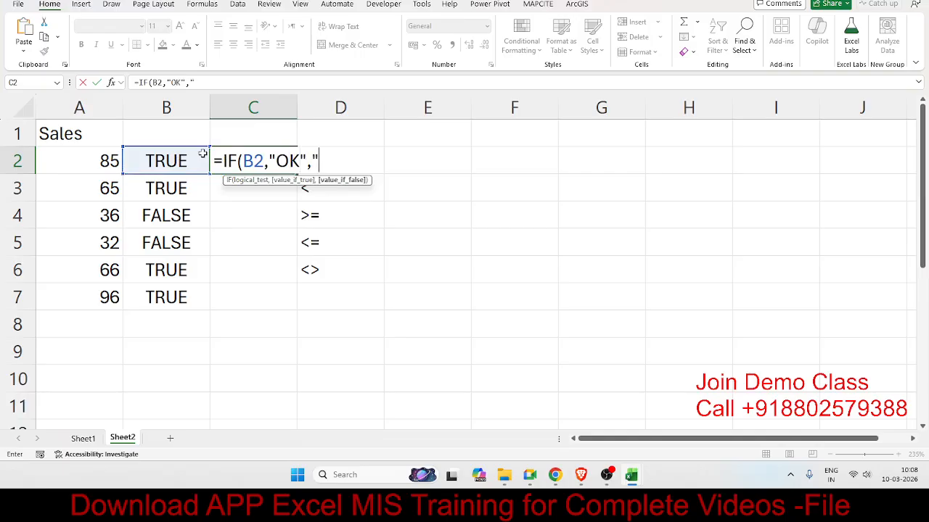
type("Pending")
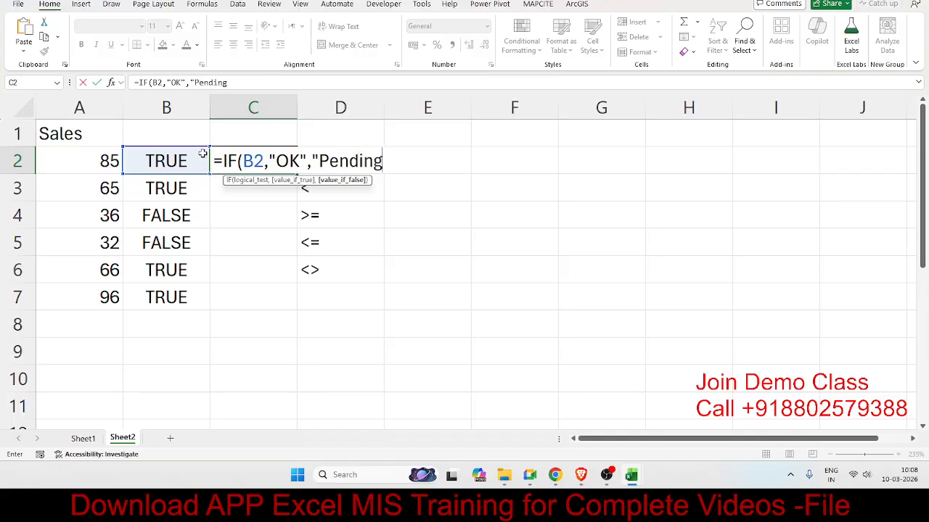
type("\")")
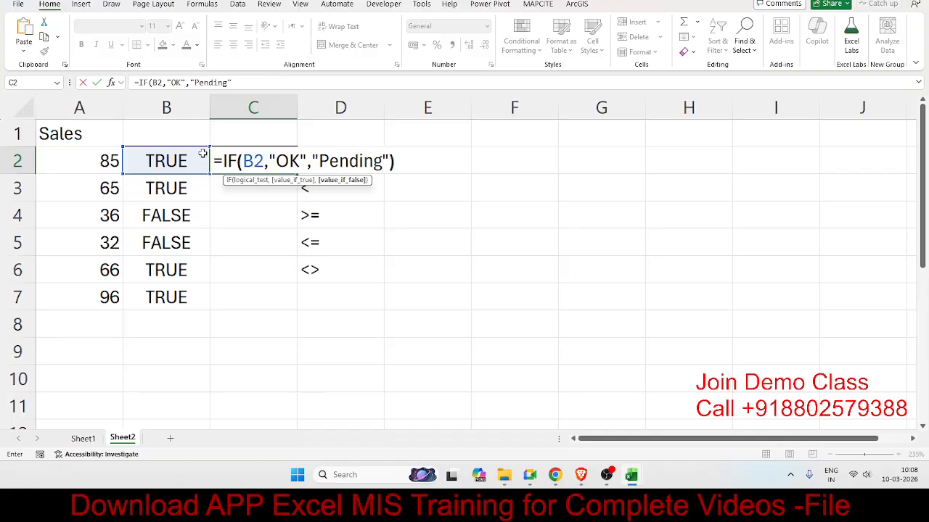
Examine the B2 test and the "Pending" argument inside the C2 formula, undoing any replacement of the argument
double_click(250, 156)
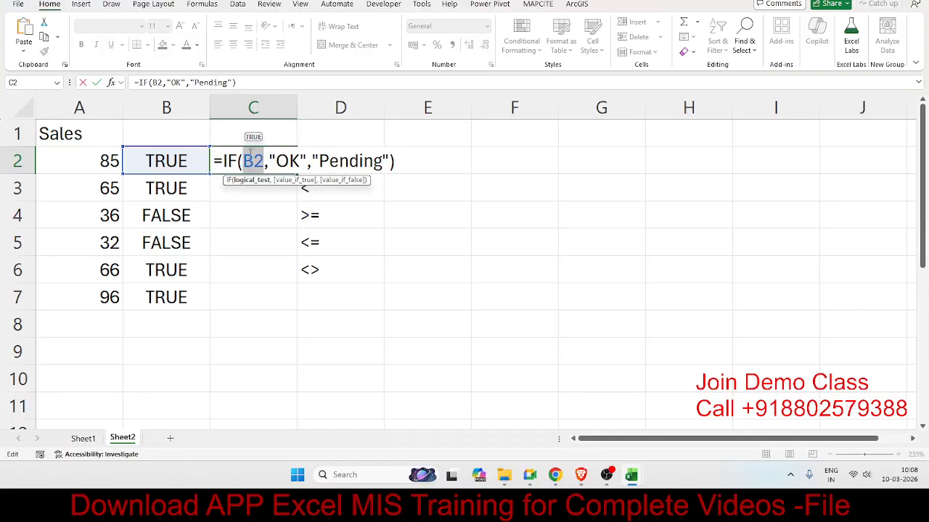
left_click(275, 159)
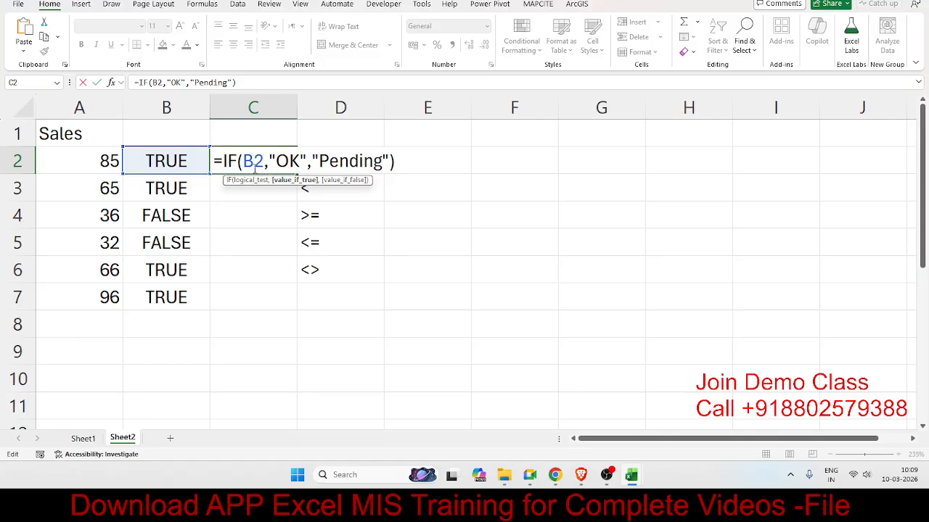
double_click(254, 163)
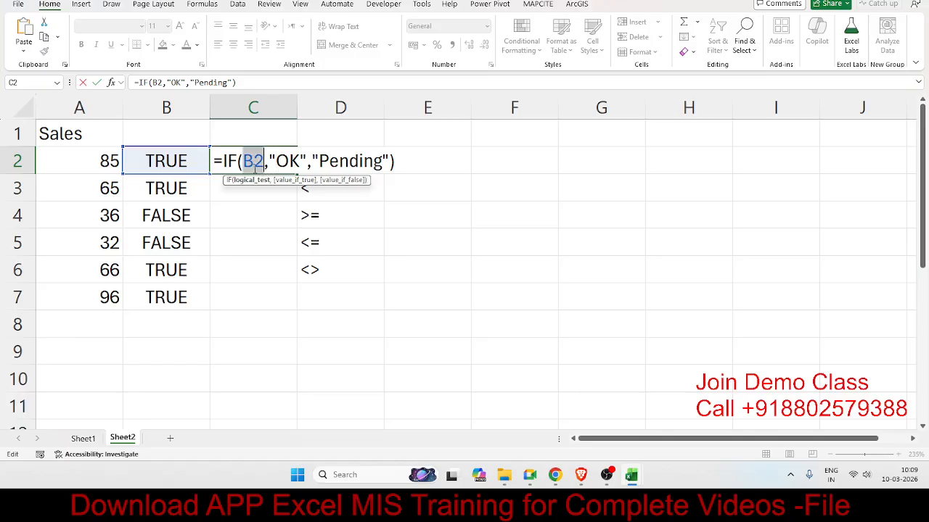
double_click(331, 157)
type(".")
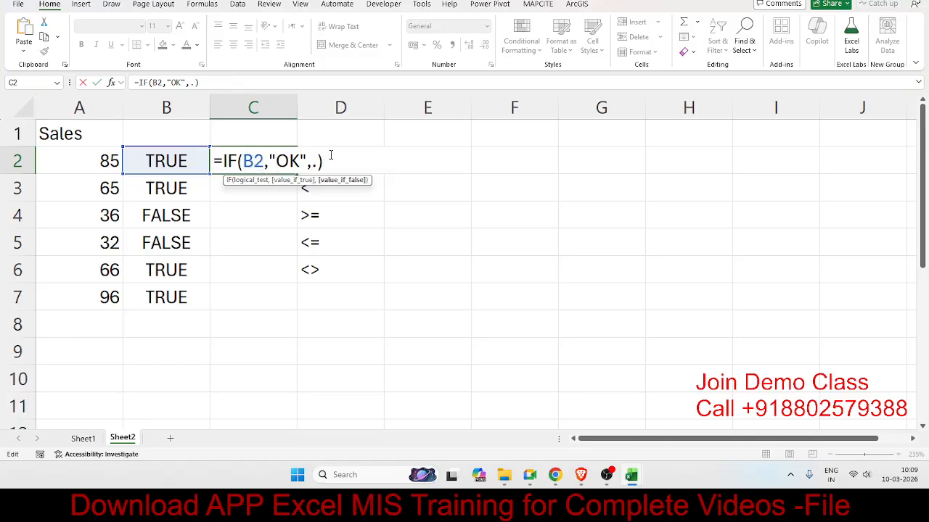
key("ctrl+z")
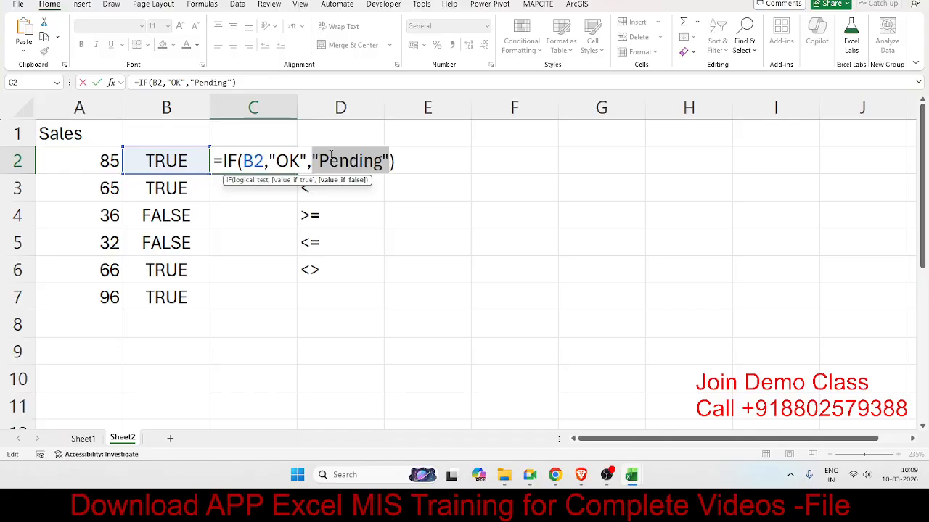
Commit the IF formula in C2 and fill it down to C7
key("Return")
left_click(235, 162)
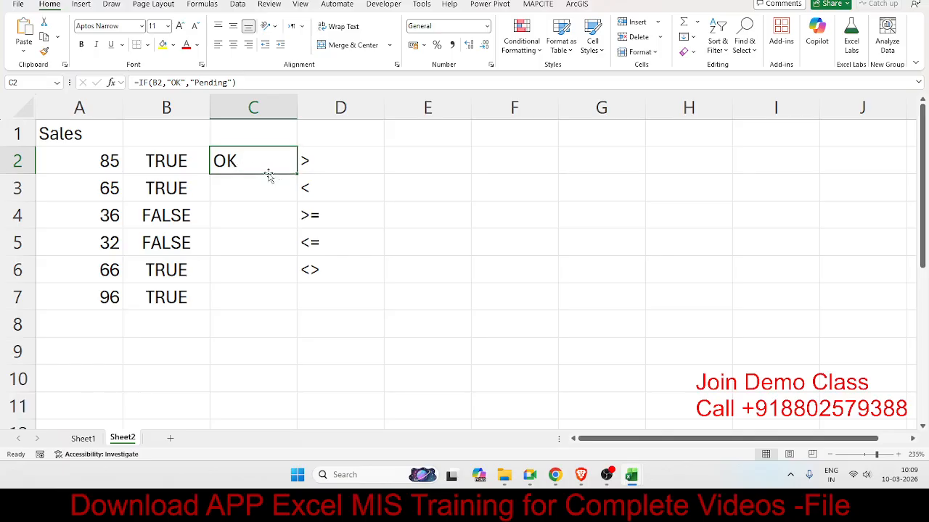
left_click_drag(298, 174, 295, 304)
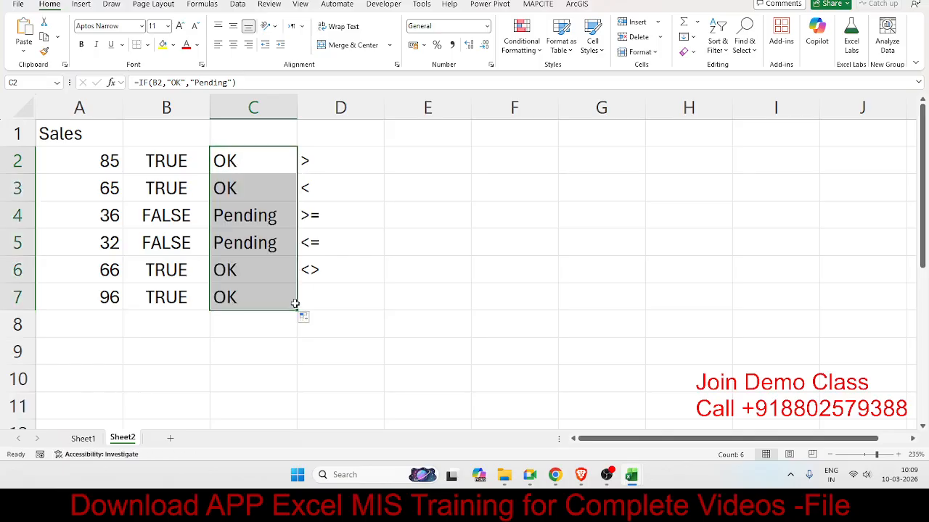
Clear the filled formulas from C3:C7 and select C3
left_click_drag(237, 194, 229, 306)
key("Delete")
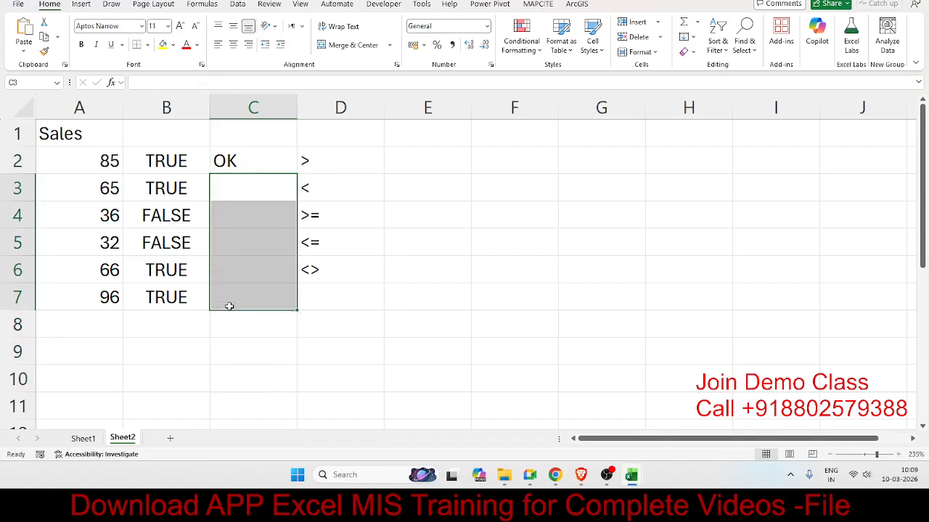
key("Up")
key("Down")
Enter the formula =IF(A3<=50,"OK","pending") in C3, examining its A3<=50 test before committing
type("=if")
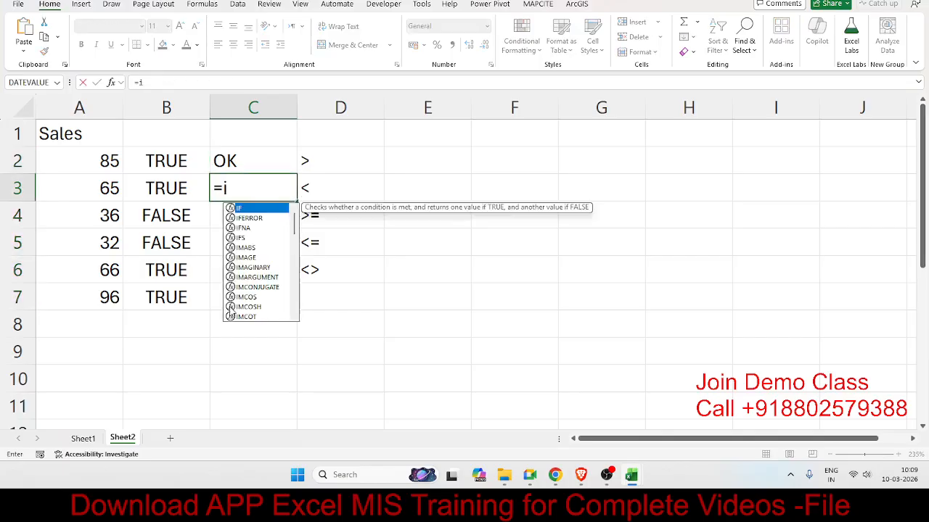
key("Tab")
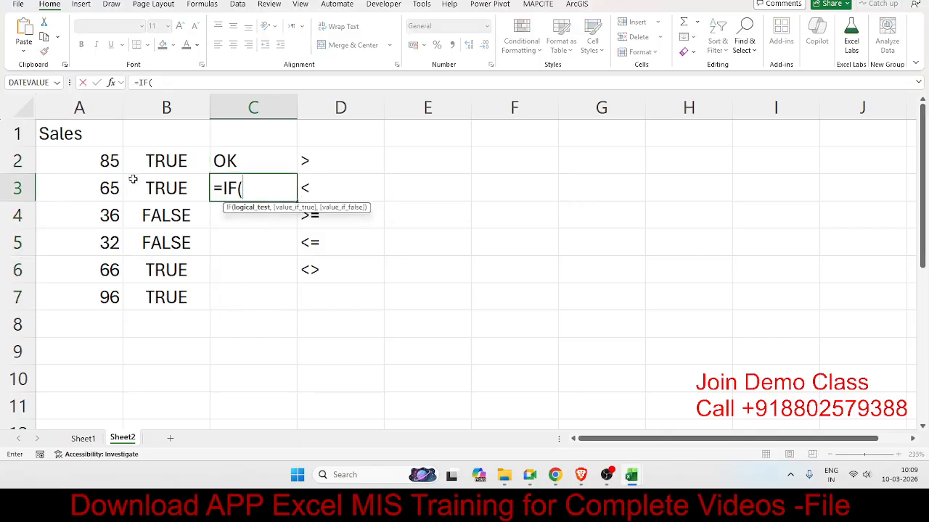
left_click(92, 197)
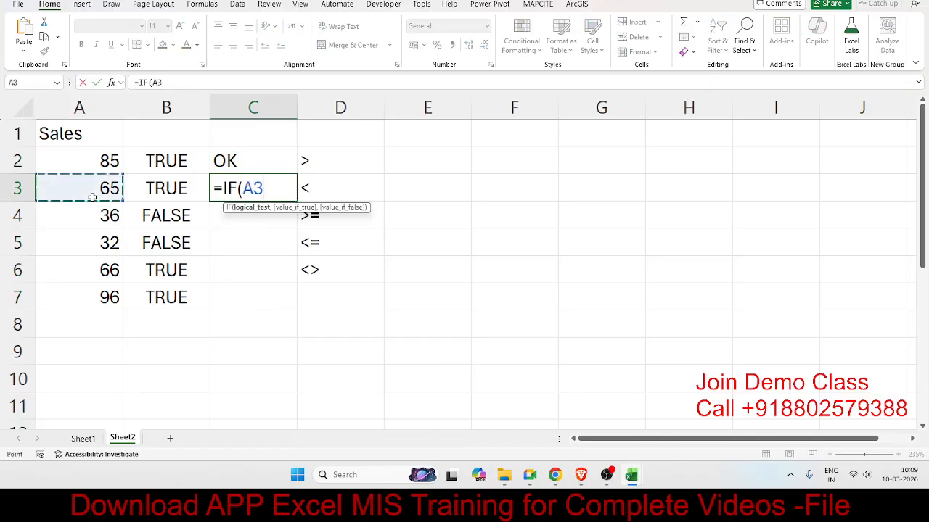
type("<=5")
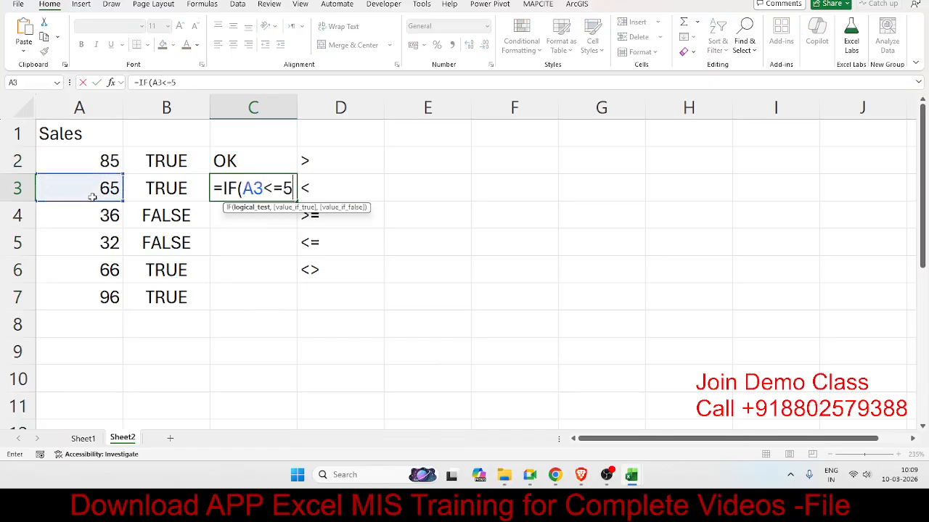
type("0,\"OK")
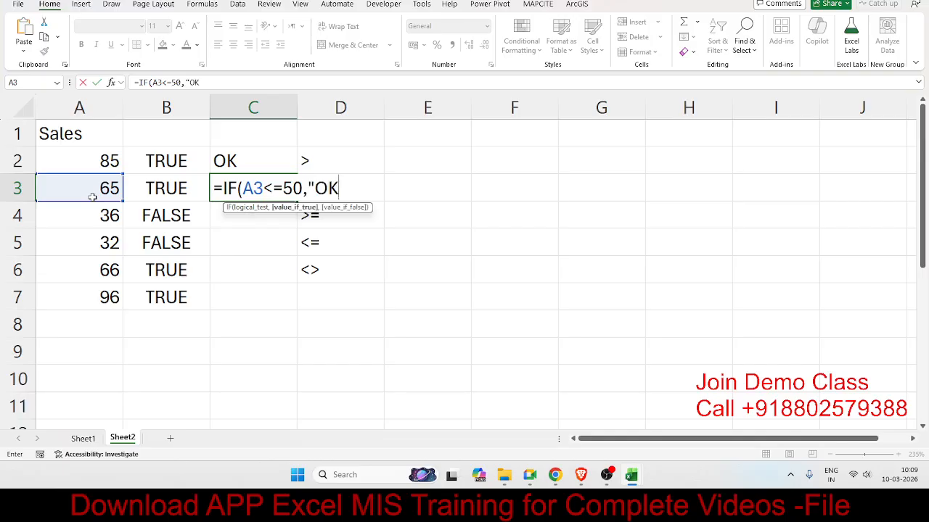
type("\",\"pendi")
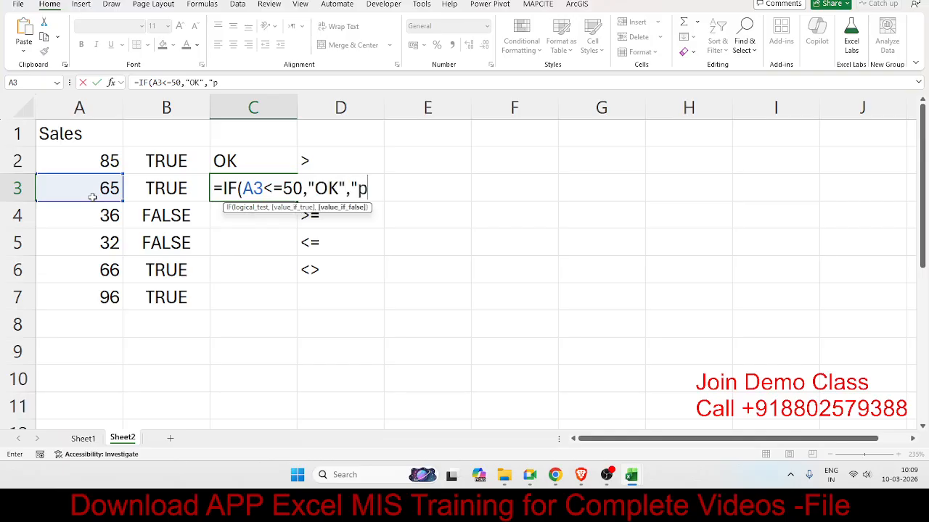
type("\")")
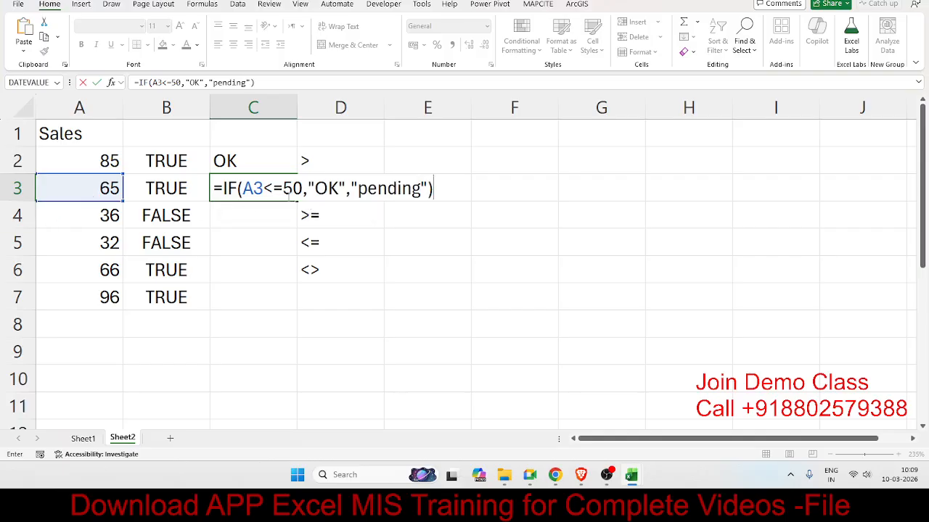
left_click_drag(302, 188, 242, 188)
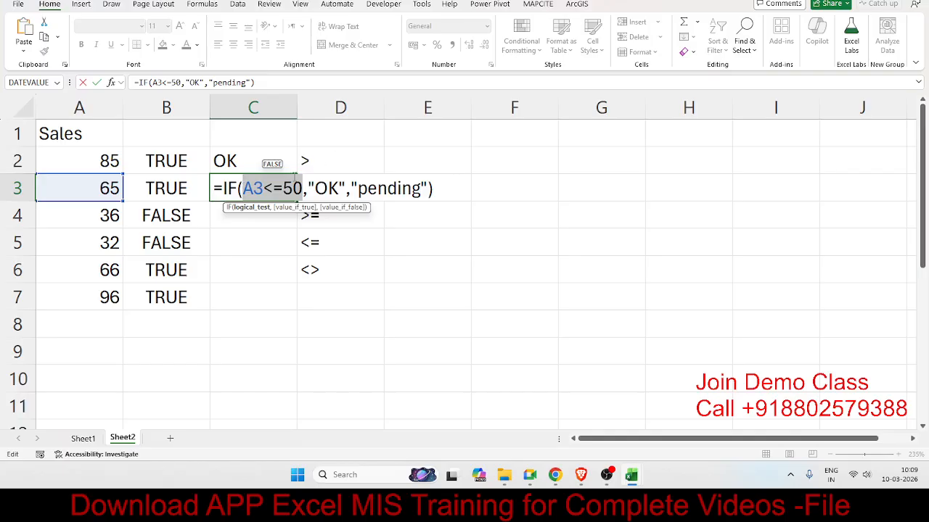
mouse_move(283, 187)
key("Return")
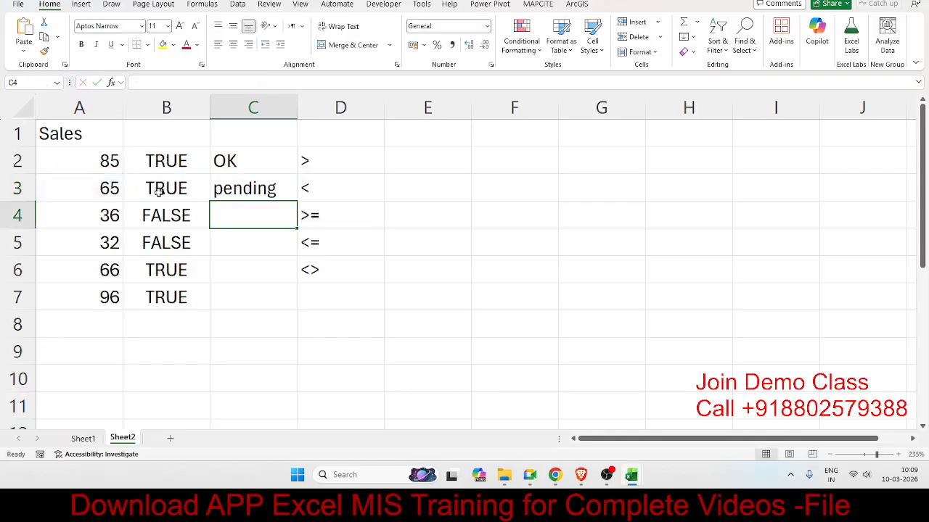
Add a new worksheet and paste the Sales data from A1:A7 of Sheet2 into it at A1
left_click(174, 440)
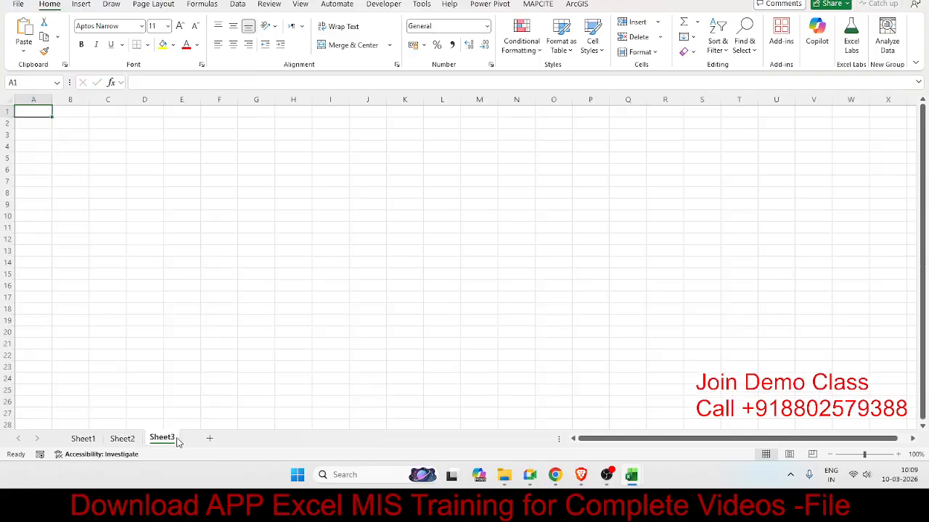
scroll(178, 444, "up", 9)
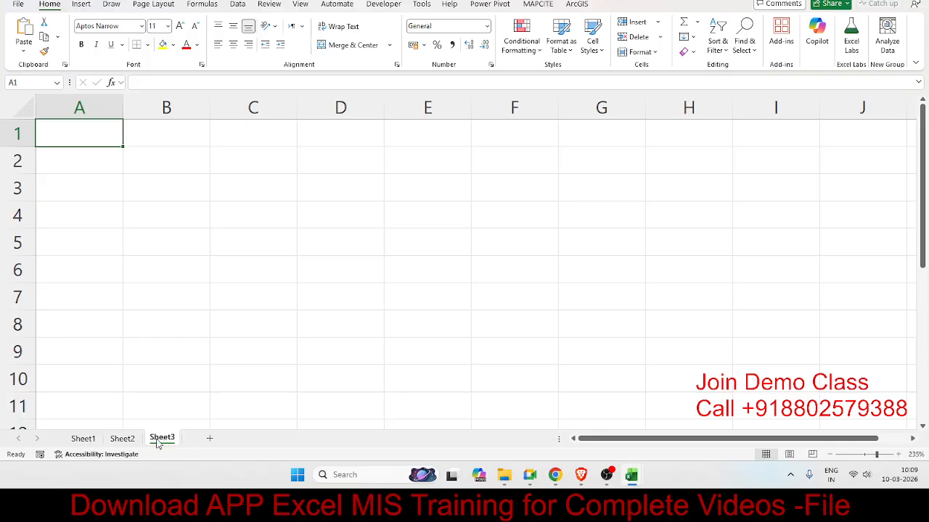
left_click(122, 438)
left_click_drag(77, 290, 84, 92)
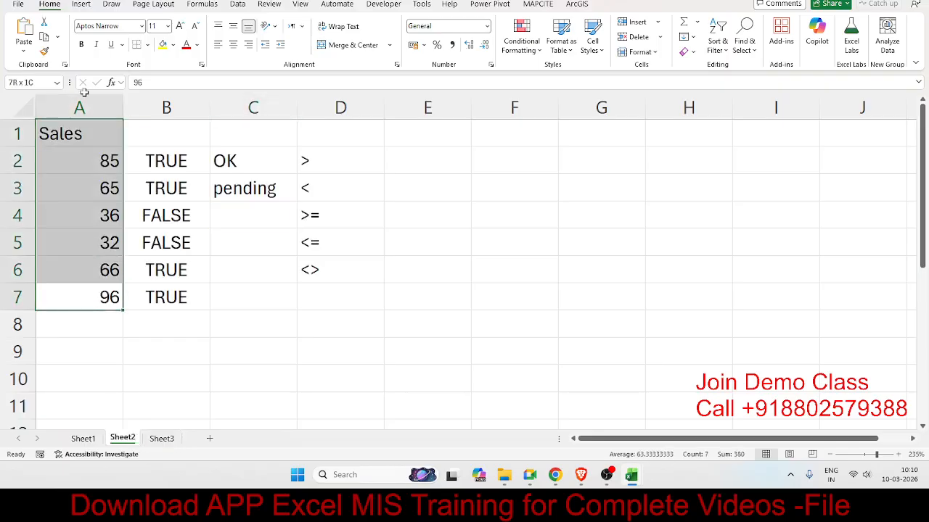
left_click(131, 318)
key("ctrl")
key("Escape")
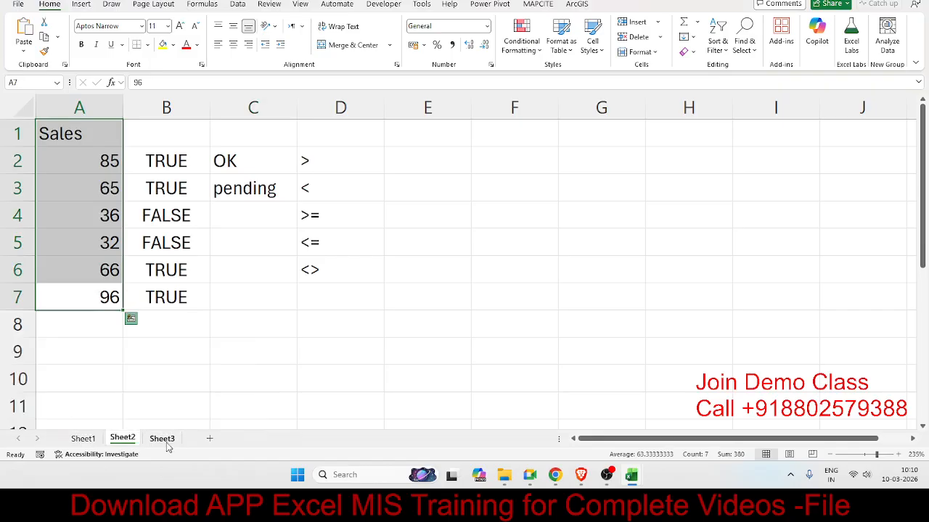
key("ctrl+c")
left_click(162, 439)
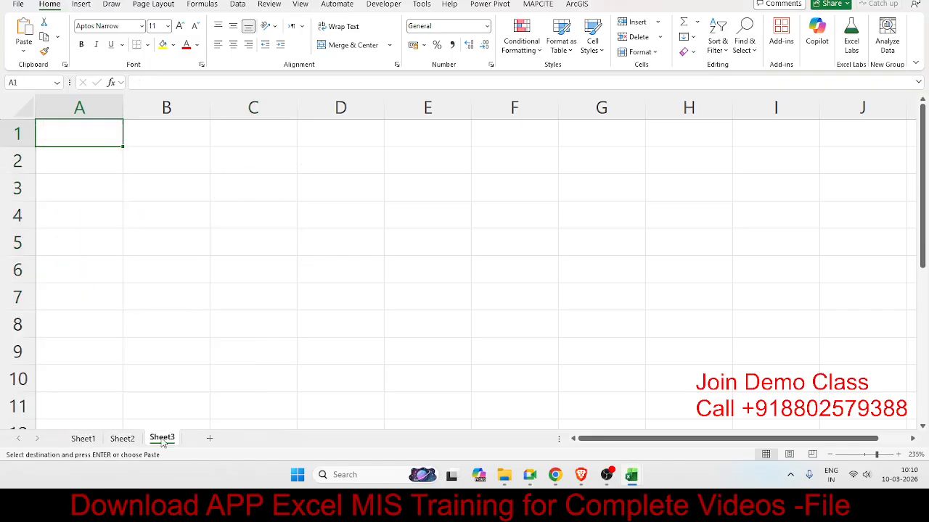
key("ctrl+v")
Enter the header inc in B1, beside the Sales header
left_click(167, 125)
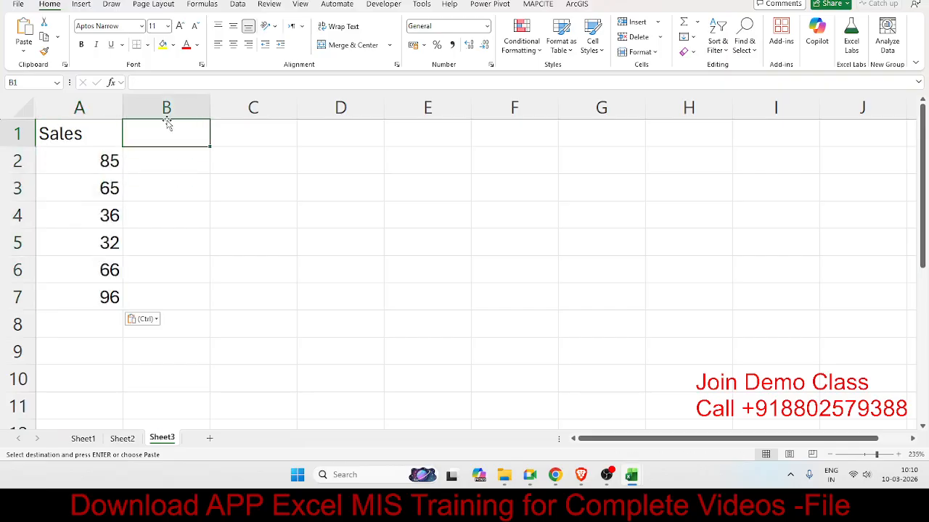
type("inc")
key("Return")
Write out the incentive rule with >50 in C2, 500 in D2 and 0 in E2
key("Right")
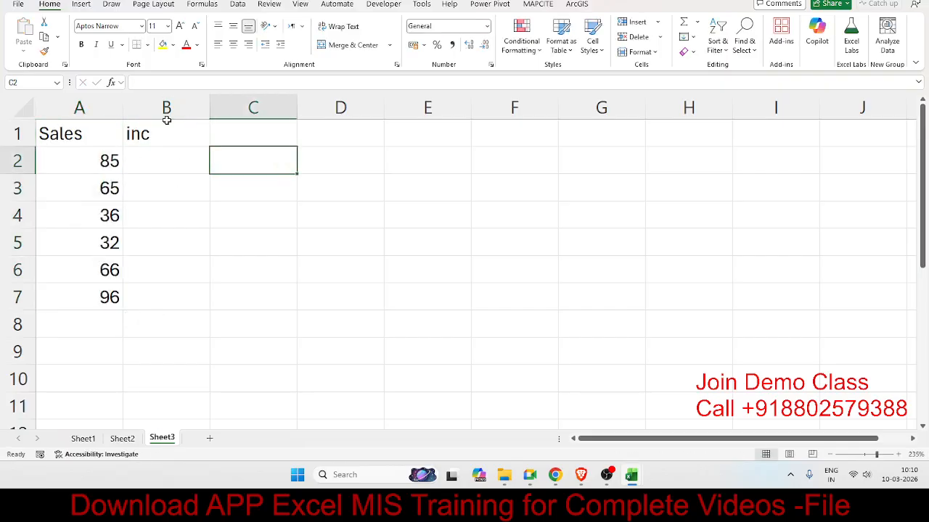
type(">50")
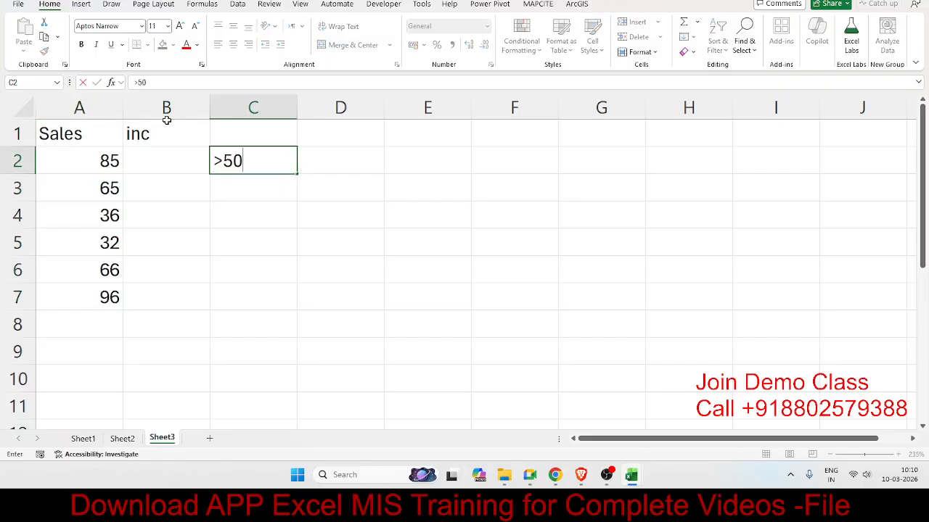
key("Right")
type("500")
key("Right")
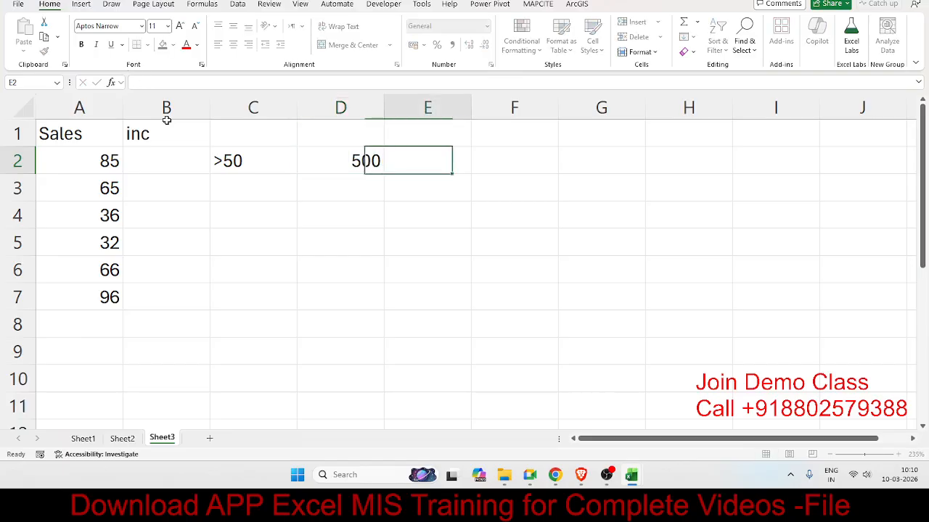
type("0")
key("Return")
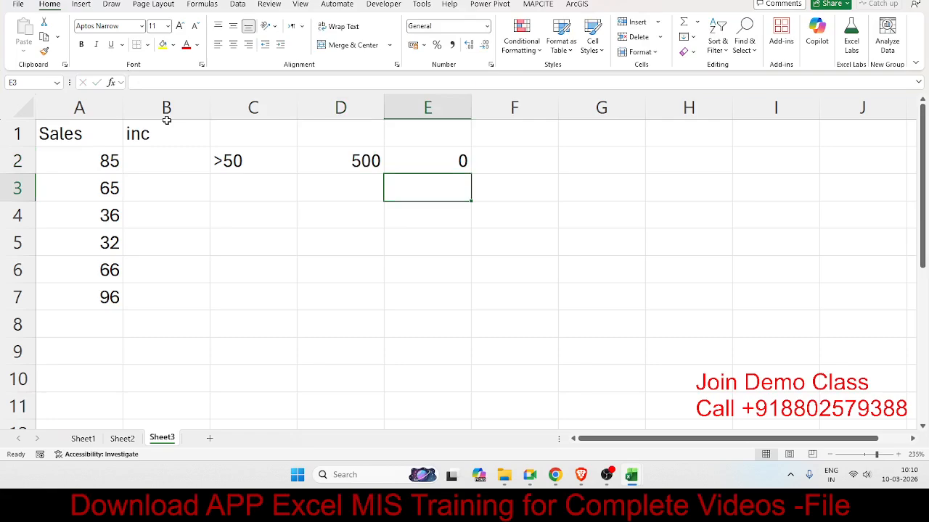
Examine the incentive rule in C2:E2, the Sales range A1:A7 and the empty inc cells B2:B7
key("Up")
key("Left")
key("Right")
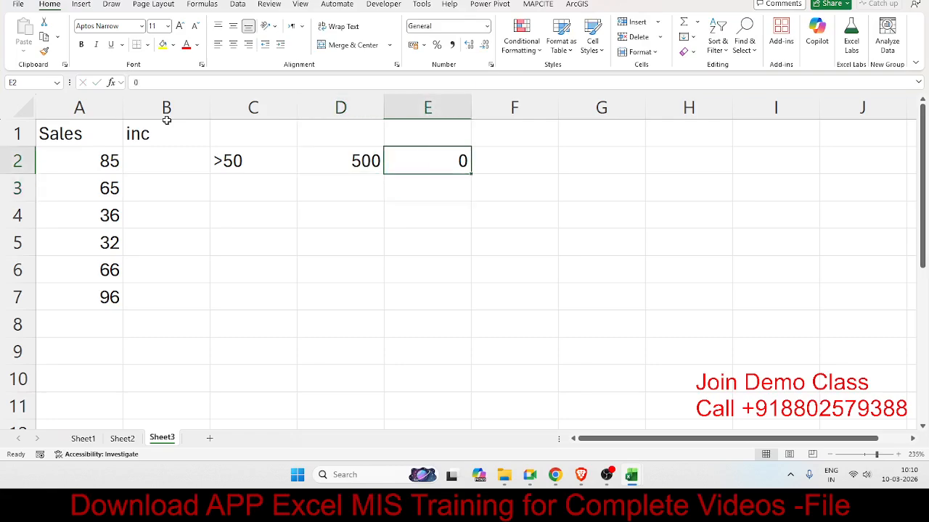
key("shift+Left")
key("shift+Left")
key("Left")
key("Left")
key("Left")
key("Left")
key("Up")
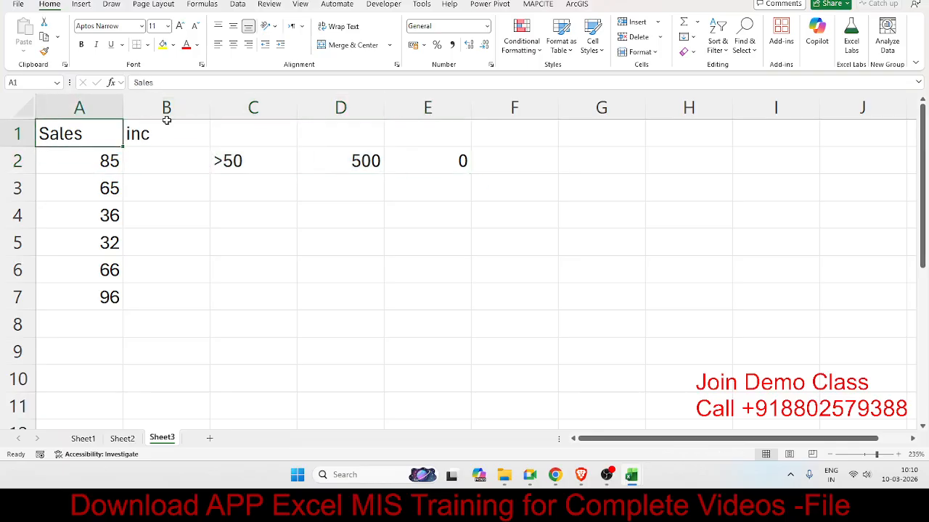
key("ctrl+shift+Down")
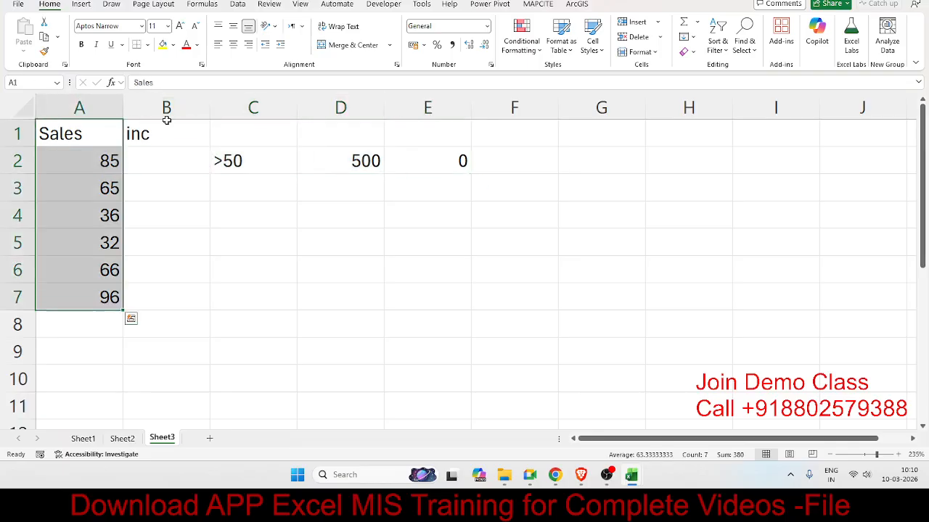
key("Right")
key("Down")
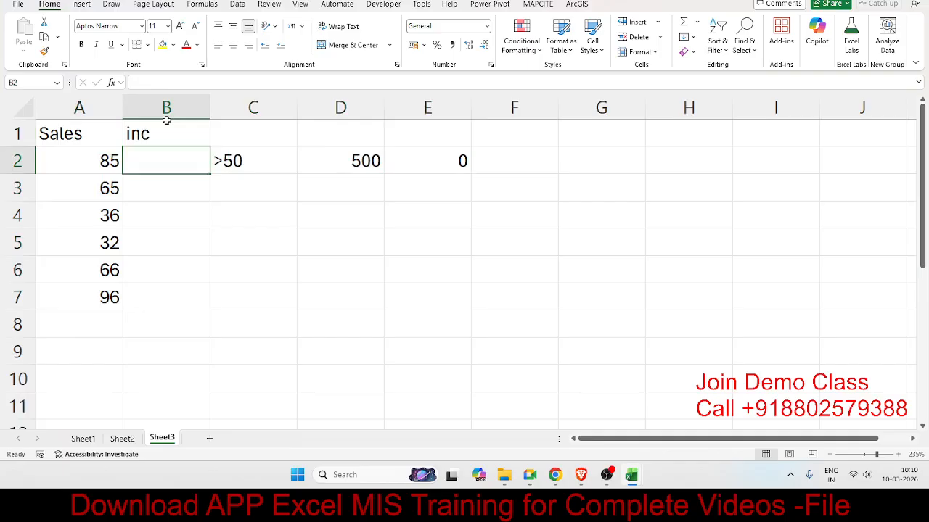
key("shift+Down")
key("shift+Down")
key("shift+Down")
key("shift+Down")
key("shift+Down")
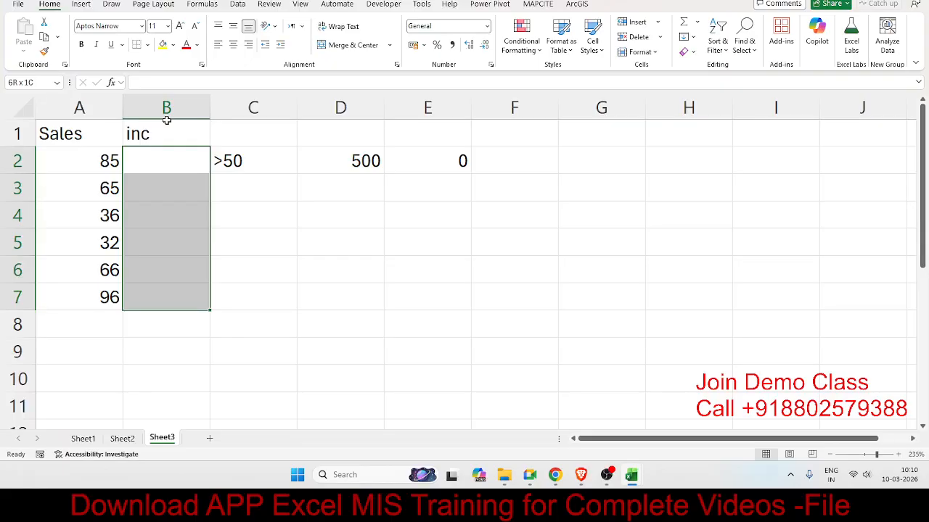
key("Left")
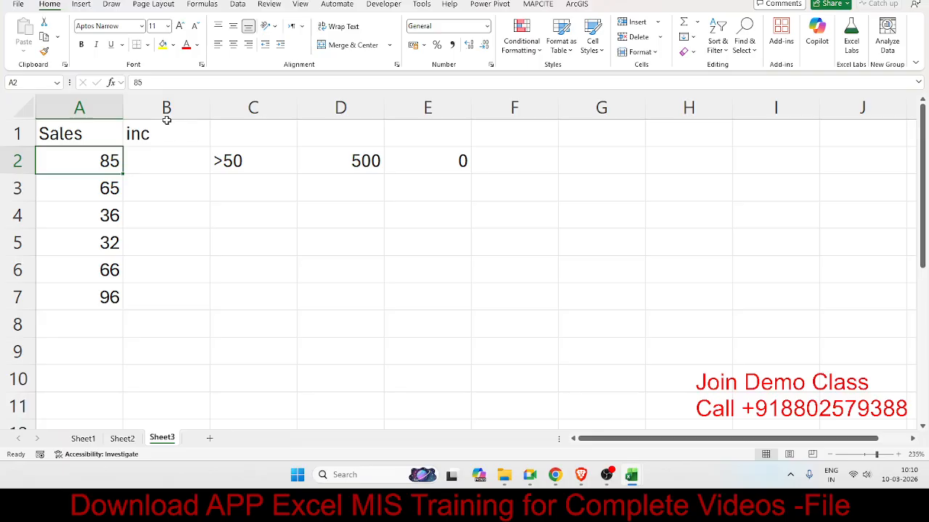
Fill in the incentives by hand in B2:B7 as 500, 500, 0, 0, 500 and 500
key("Right")
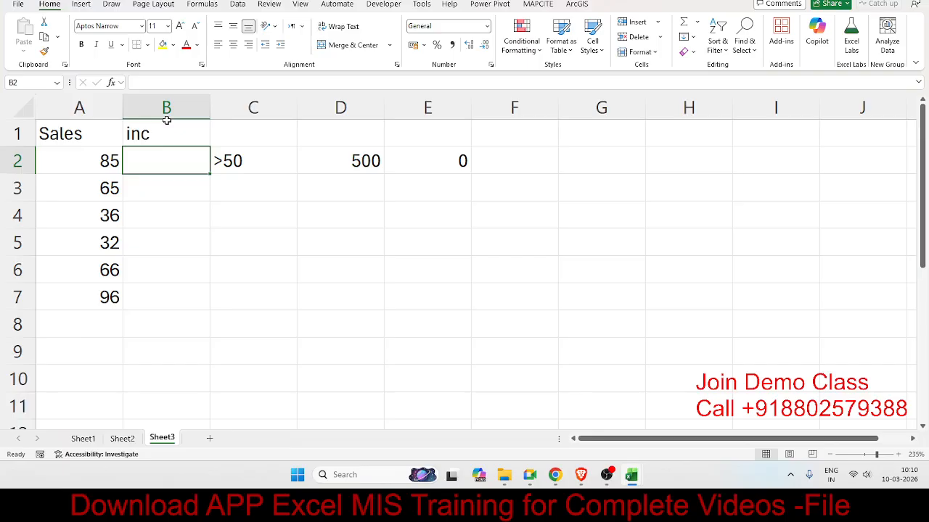
type("500")
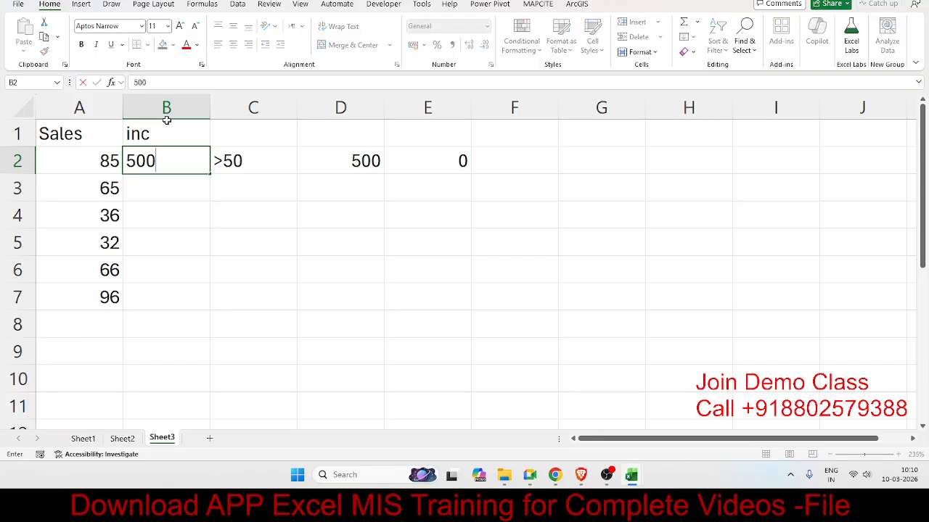
key("Return")
type("500")
key("Return")
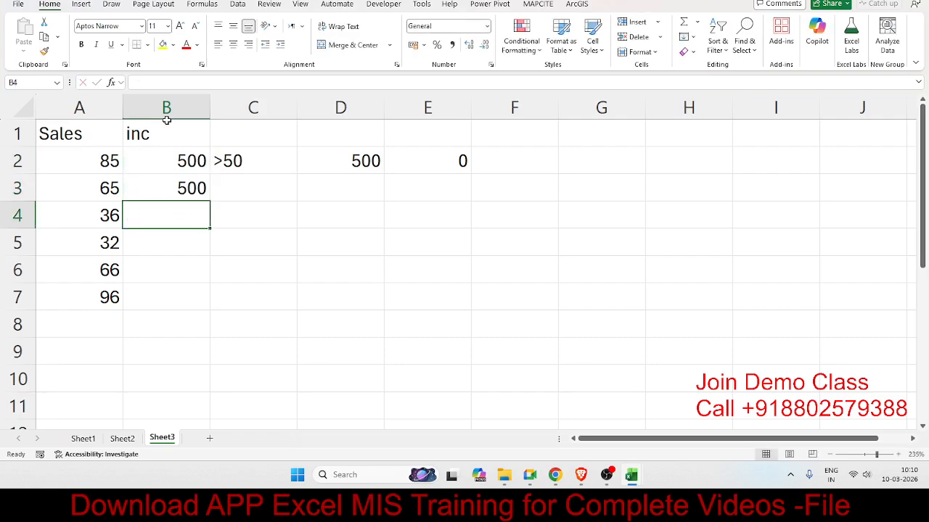
type("0")
key("Return")
type("0")
key("Return")
type("0")
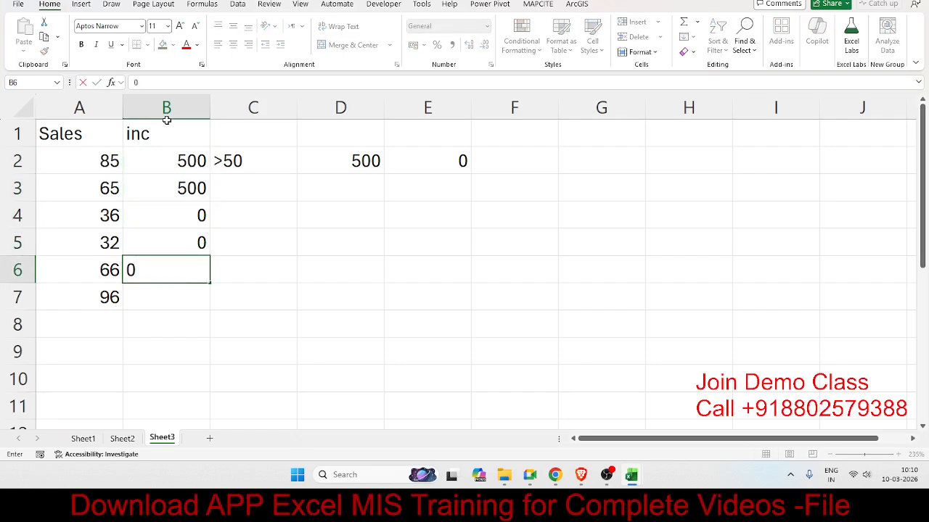
key("BackSpace")
type("500")
key("Return")
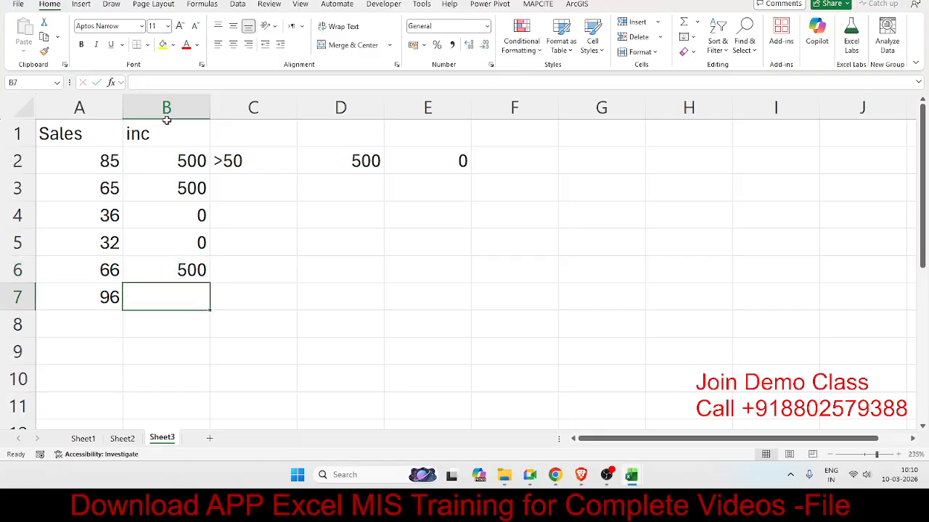
type("0")
key("BackSpace")
type("500")
key("Return")
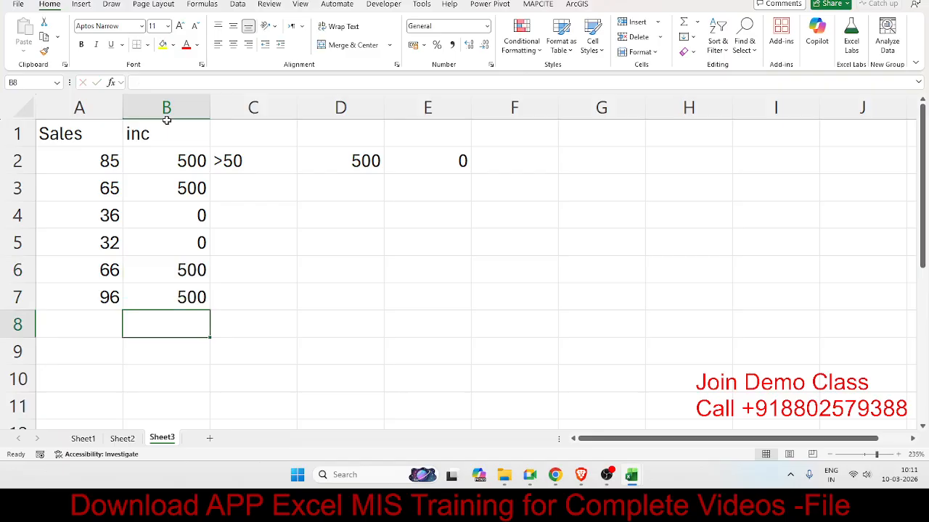
Clear the hand-entered incentives from B2:B7, keeping the inc header
key("Up")
key("ctrl+shift+Up")
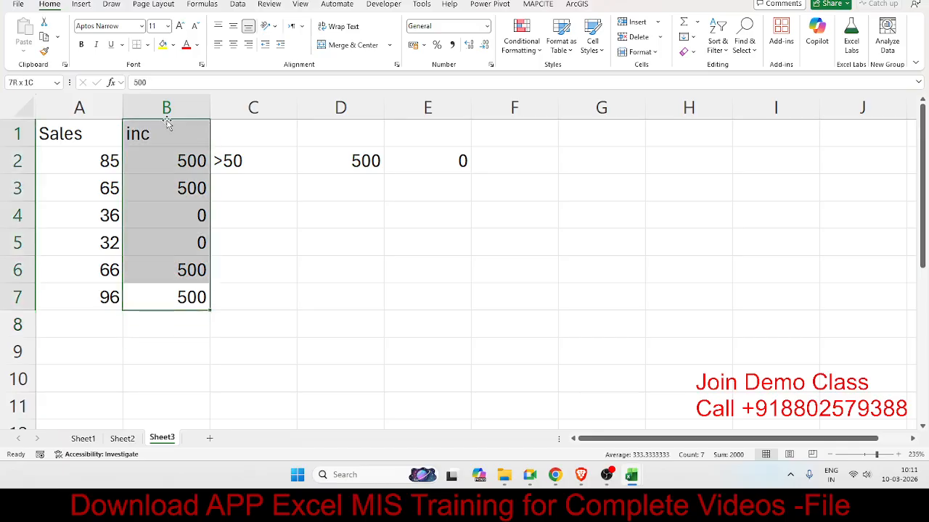
key("shift+Down")
key("Delete")
Enter the formula =IF(A2>50,500,0) in B2 to calculate the incentive from the sales value
key("Up")
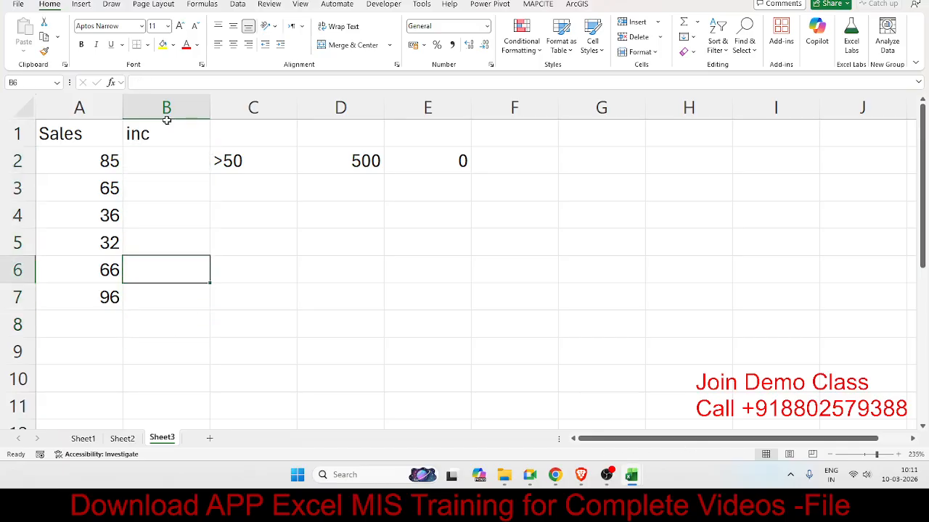
key("Up")
key("Up")
key("Up")
key("Up")
type("=if")
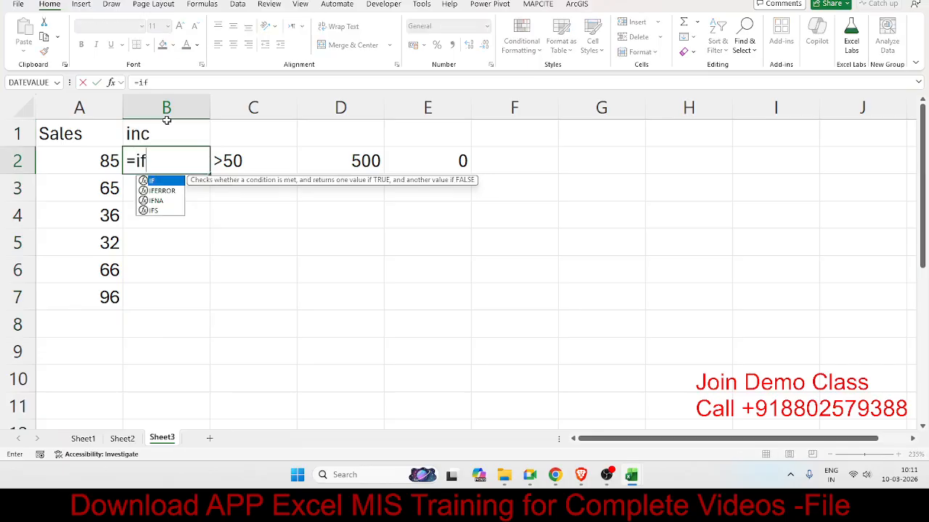
key("Tab")
key("Left")
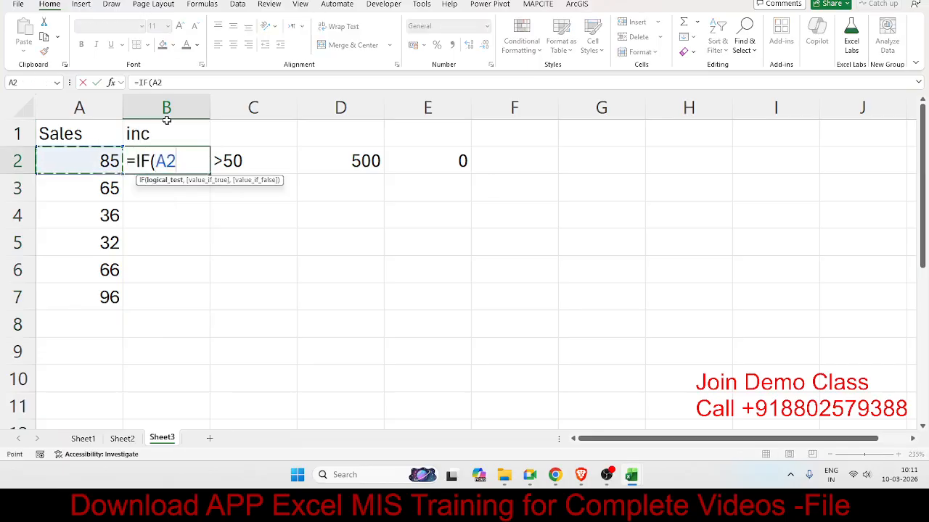
type(">=50")
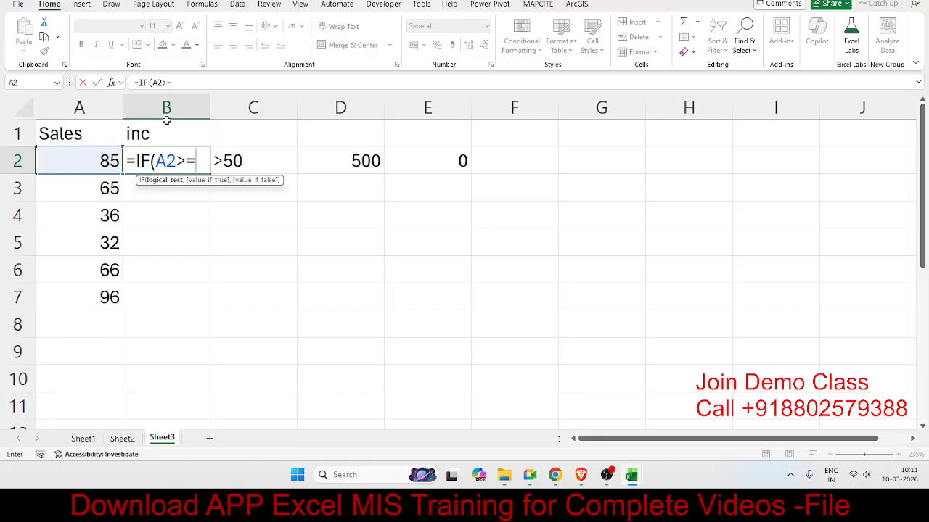
key("BackSpace")
key("BackSpace")
key("BackSpace")
type("50,")
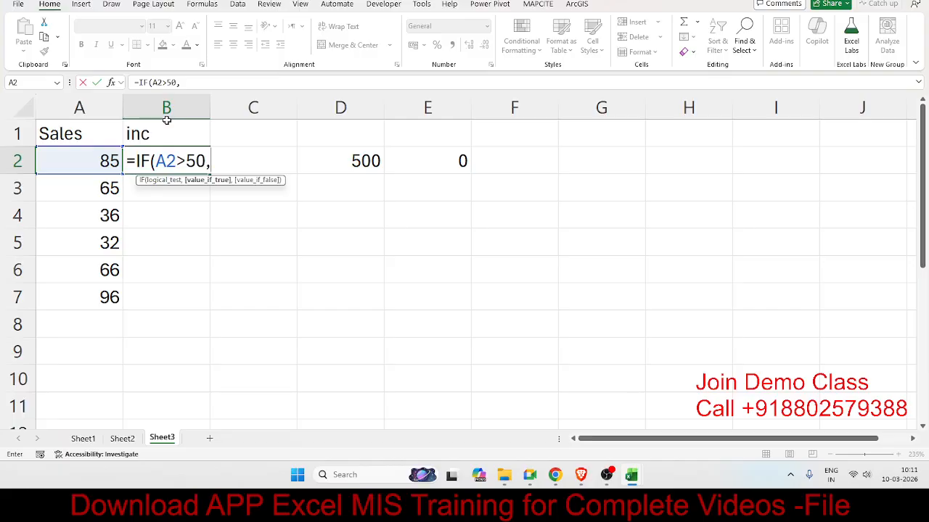
type("500,0")
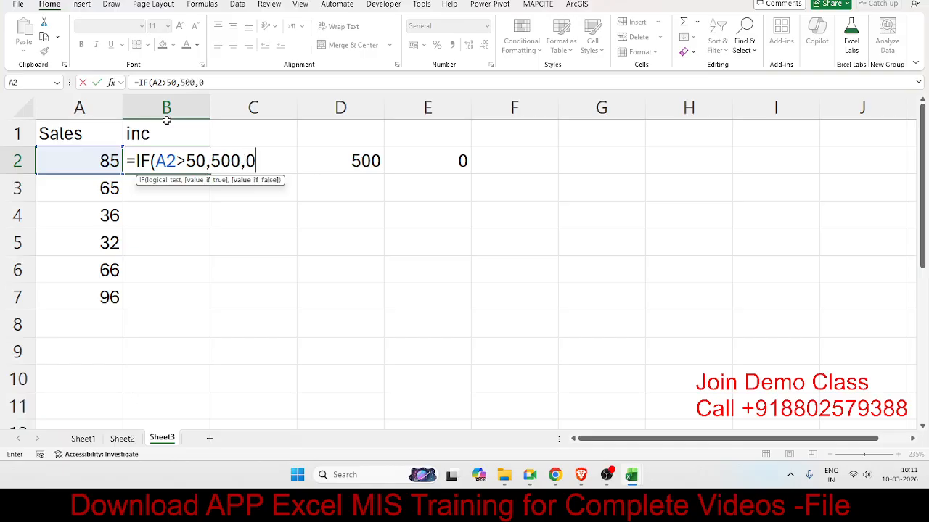
key("Return")
Fill the incentive formula from B2 down to B7, alongside the last sales value
key("Up")
key("Left")
key("ctrl+Down")
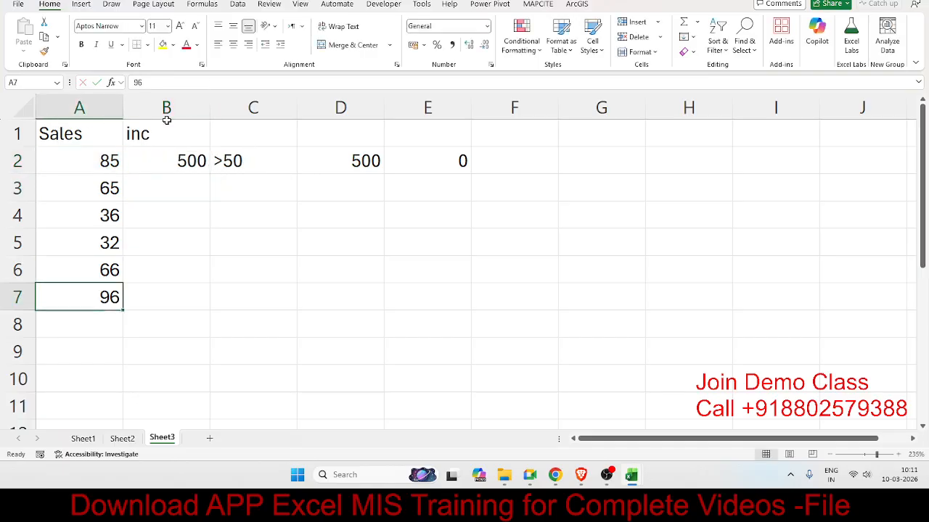
key("Right")
key("ctrl+shift+Up")
key("ctrl+d")
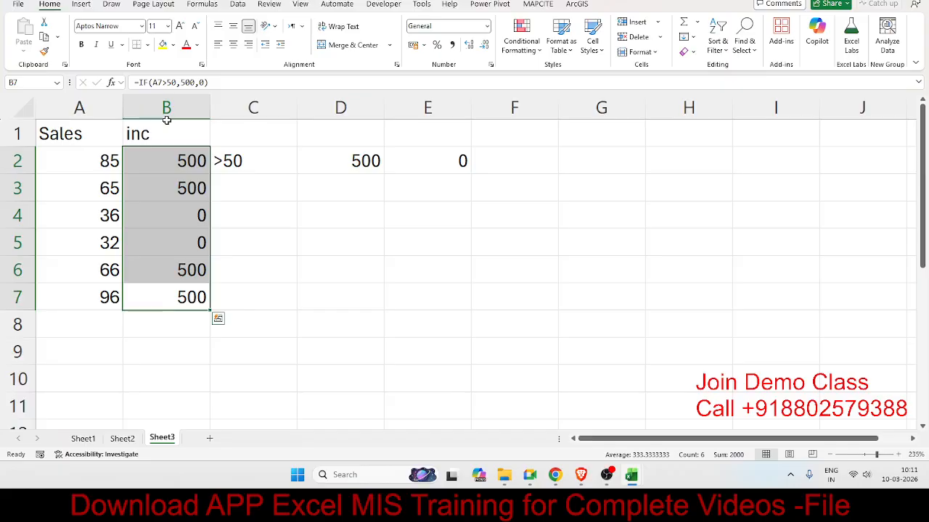
Add a new worksheet and enter the headers Sr, Name, City and Amt in A1:D1
left_click(210, 439)
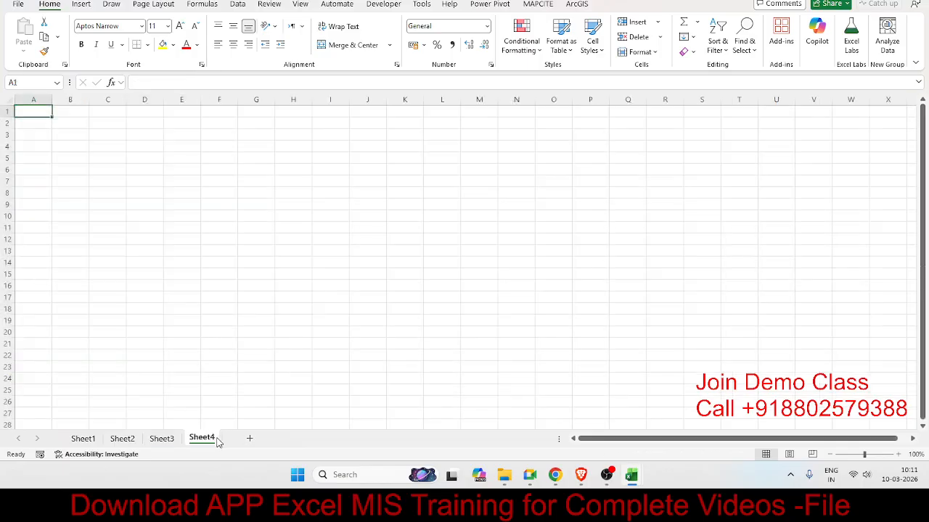
scroll(205, 392, "up", 11, "ctrl")
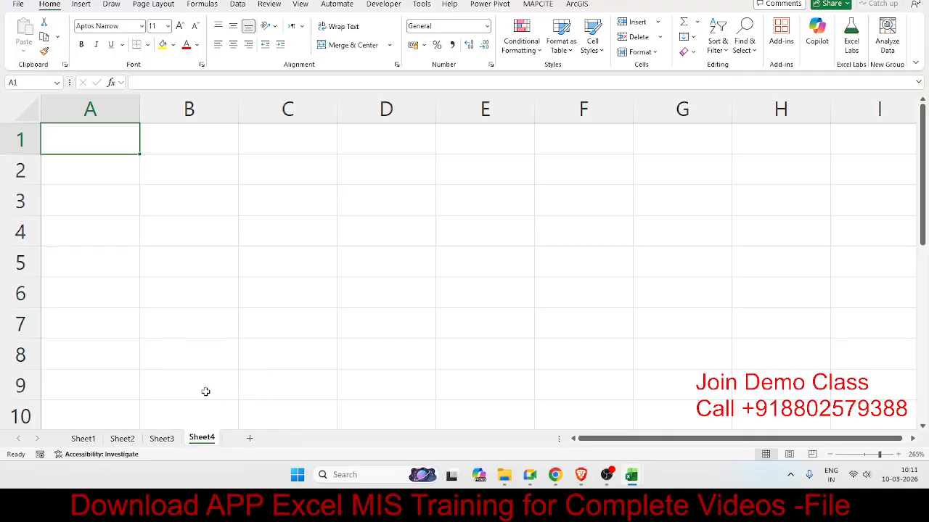
type("Sr")
key("Tab")
type("NA")
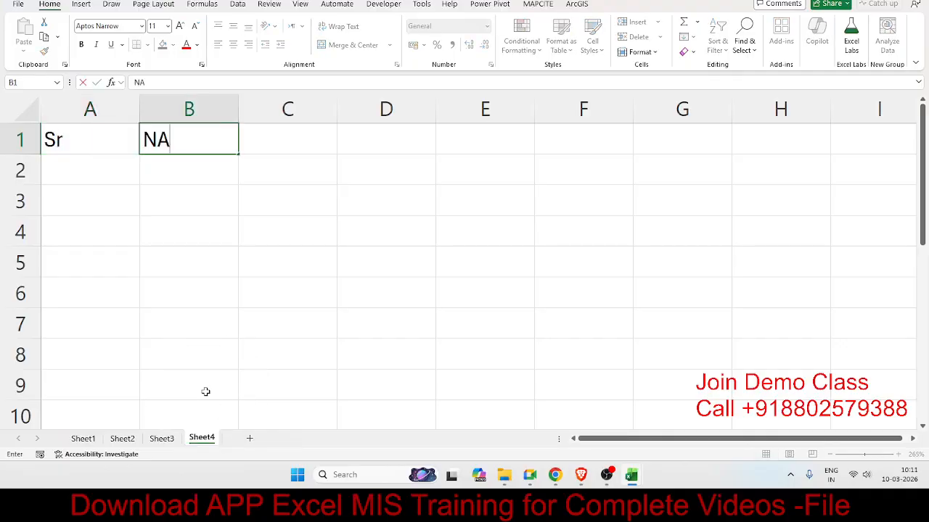
type("me")
key("Tab")
type("Ci")
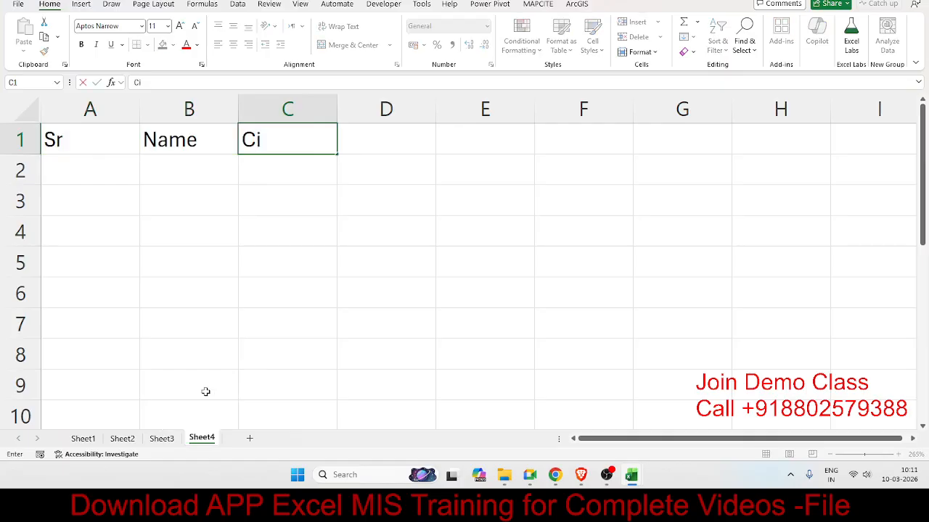
type("ty")
key("Tab")
type("A,t")
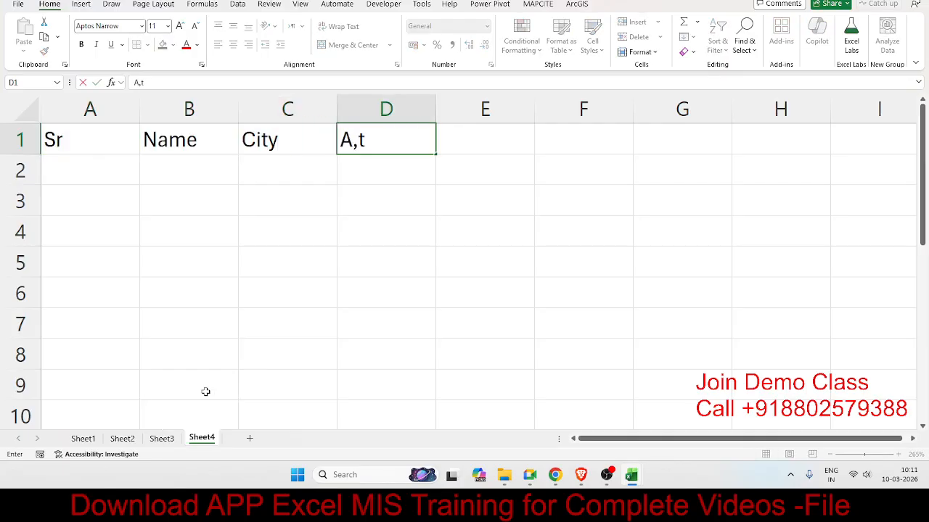
key("BackSpace")
key("BackSpace")
type("mt")
key("Return")
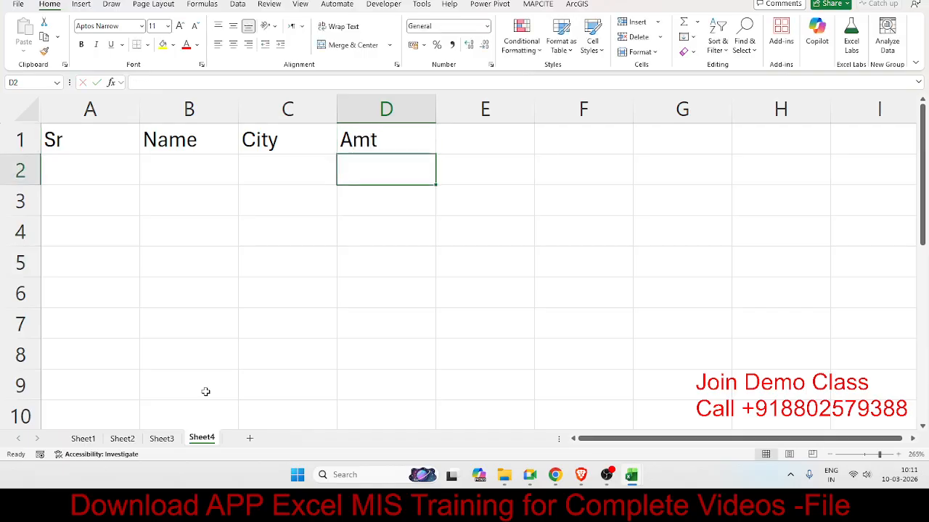
Fill in the first record in row 2 with Sr 1, a person's first name, city Pune and Amt 500
key("Left")
key("Left")
key("Left")
type("1")
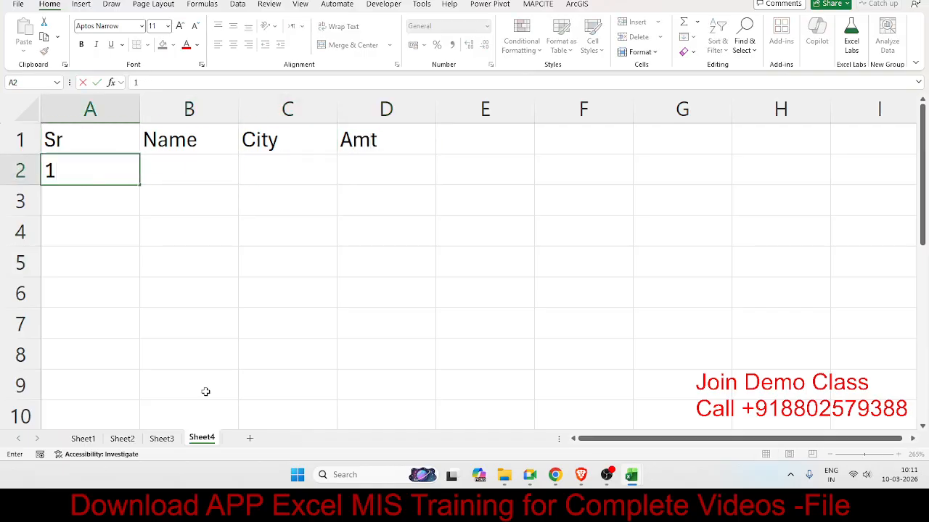
key("Tab")
type("Puja")
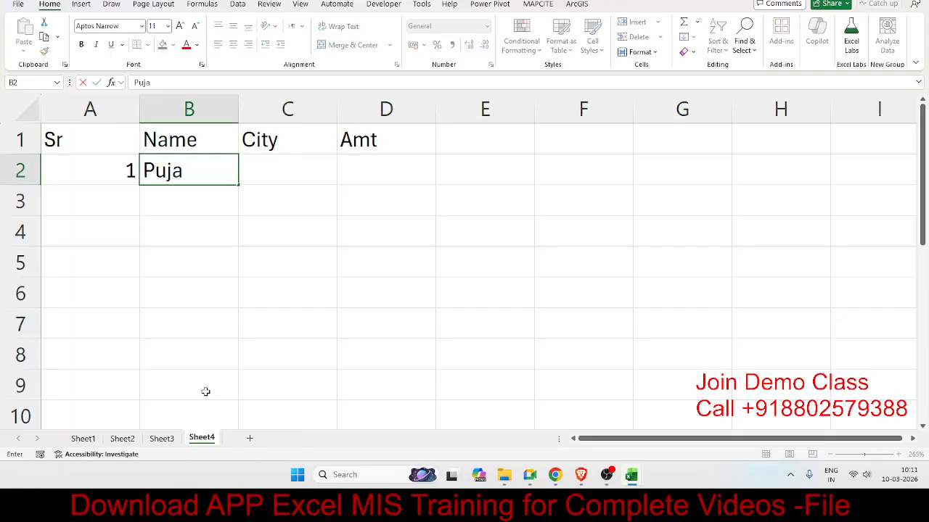
key("Tab")
type("Pune")
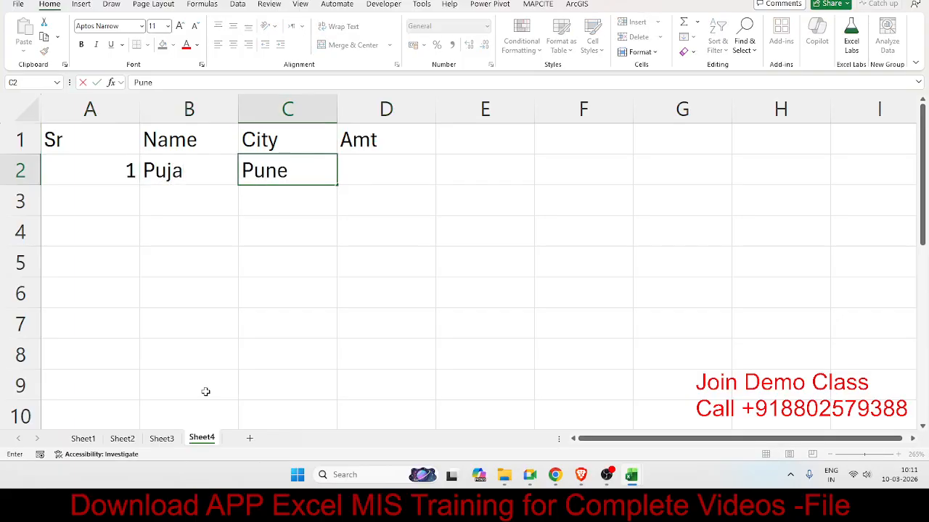
key("Tab")
type("500")
key("Return")
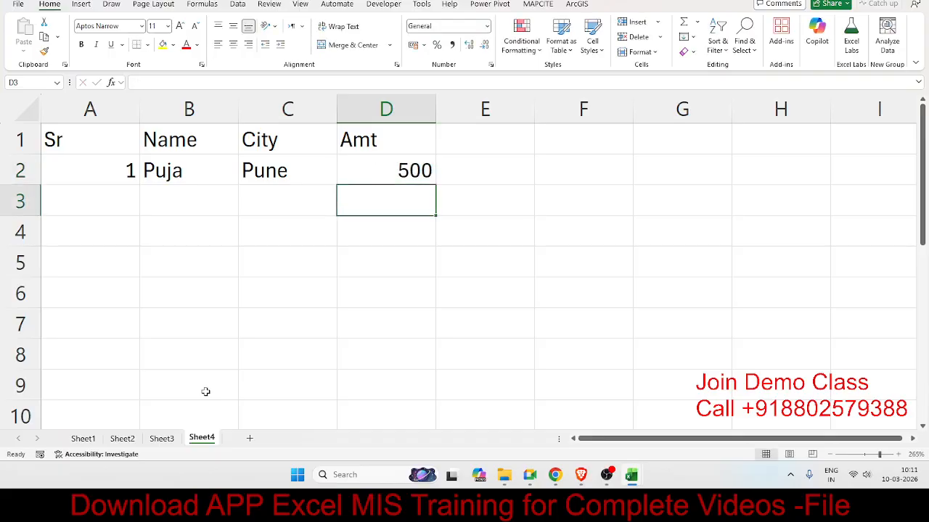
Enter the serial number 2 by hand in A3 and delete it again
type("2")
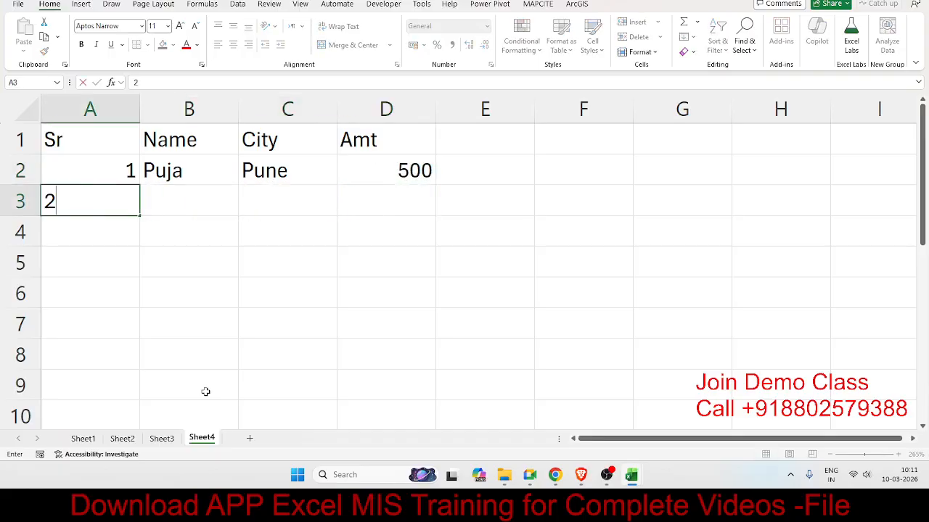
key("Tab")
key("shift+Right")
key("shift+Right")
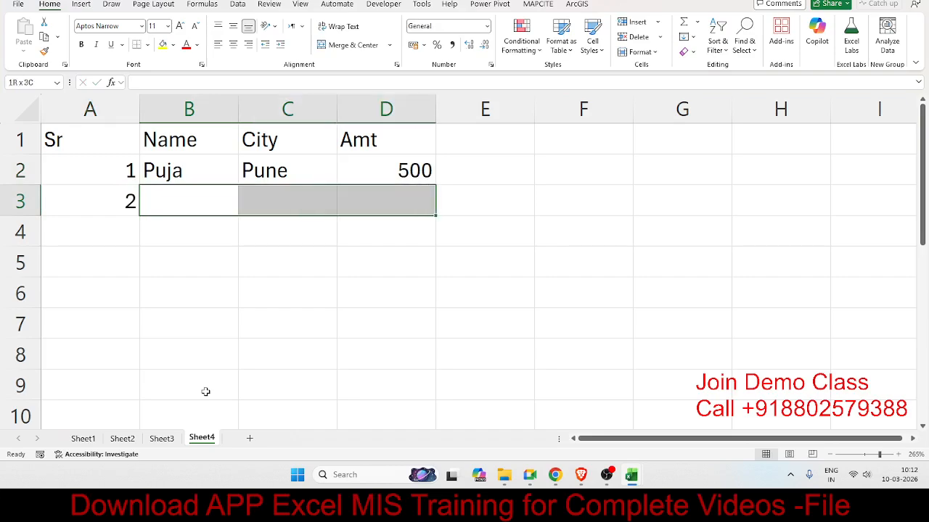
key("Left")
key("Delete")
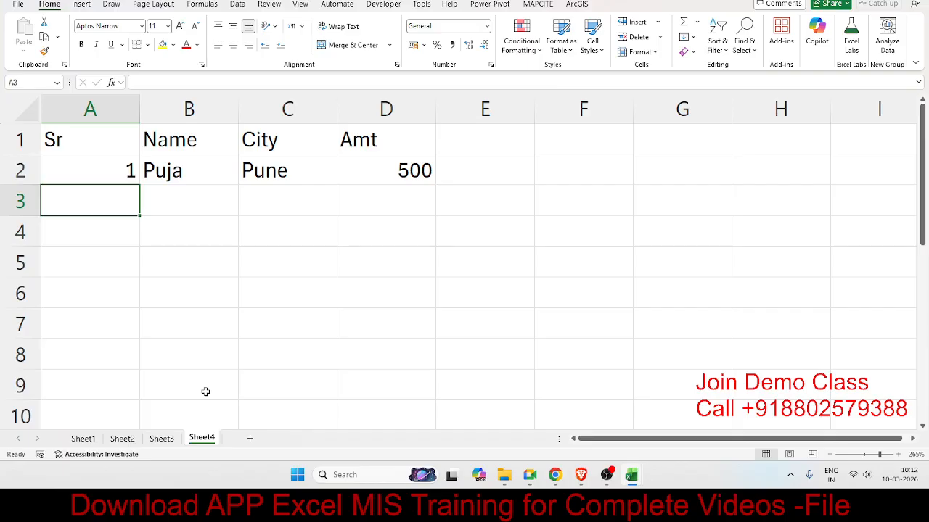
Enter a sample first name in B3 while A3 is empty, and clear it again
key("Right")
type("Om")
key("Return")
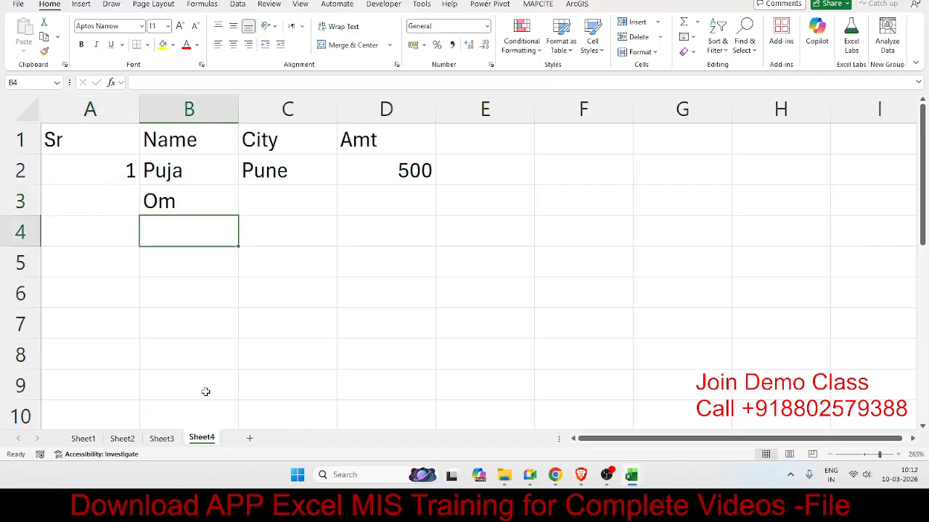
key("Up")
key("Left")
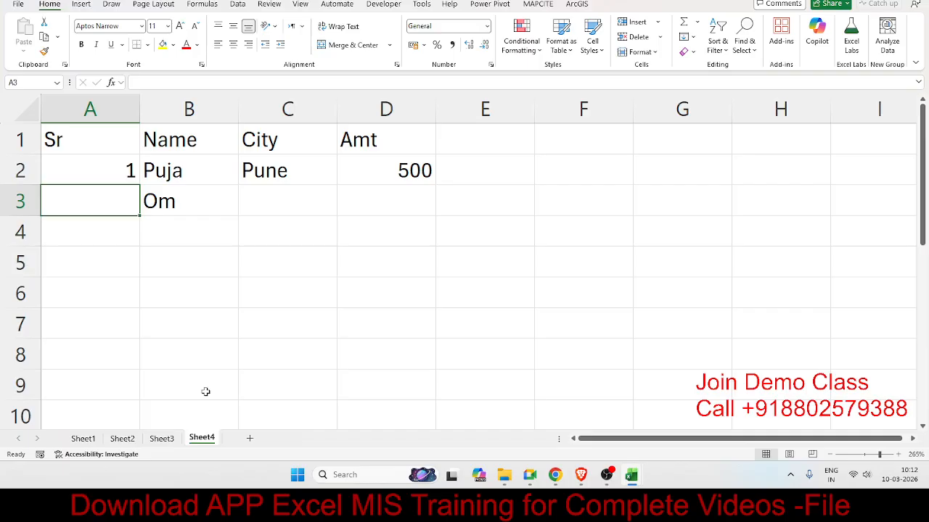
key("Right")
key("Left")
Enter the automatic serial number formula =IF(B3>0,A2+1,"") in A3
type("=if")
key("Tab")
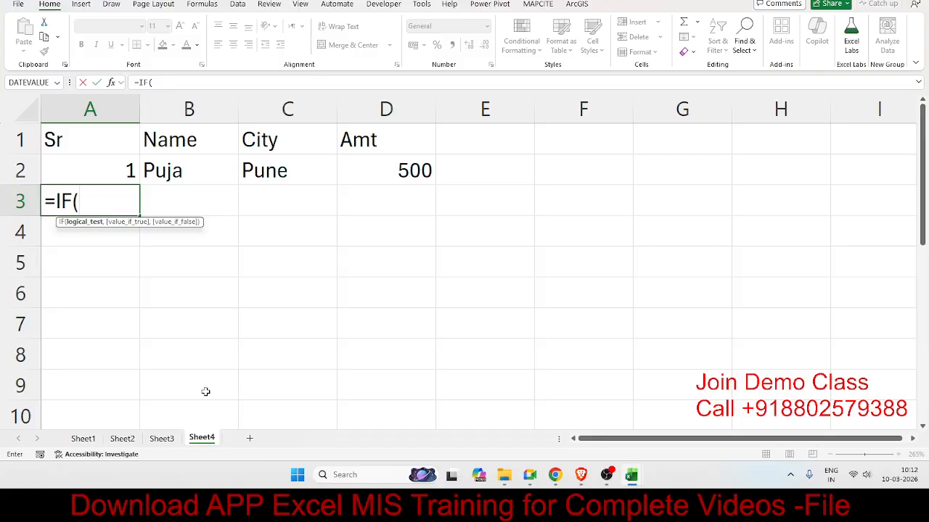
key("Right")
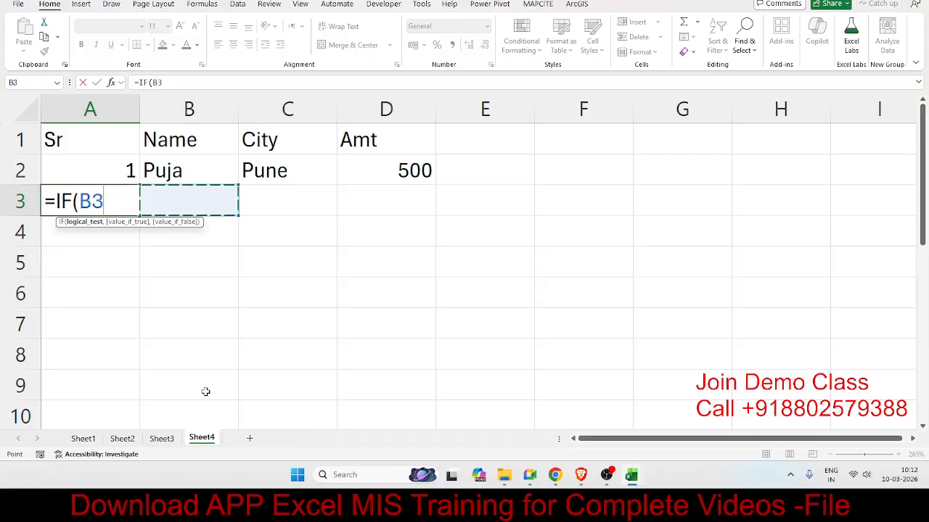
type(">0")
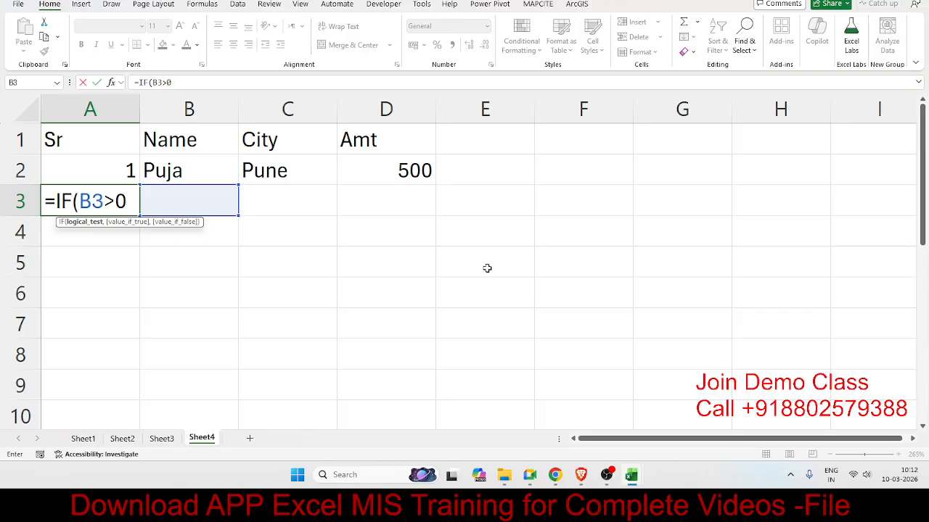
type(",")
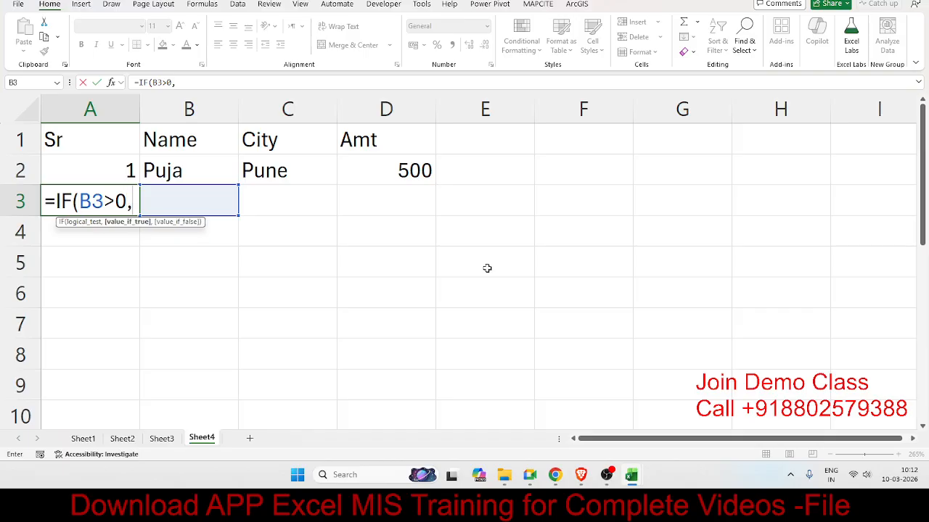
key("Up")
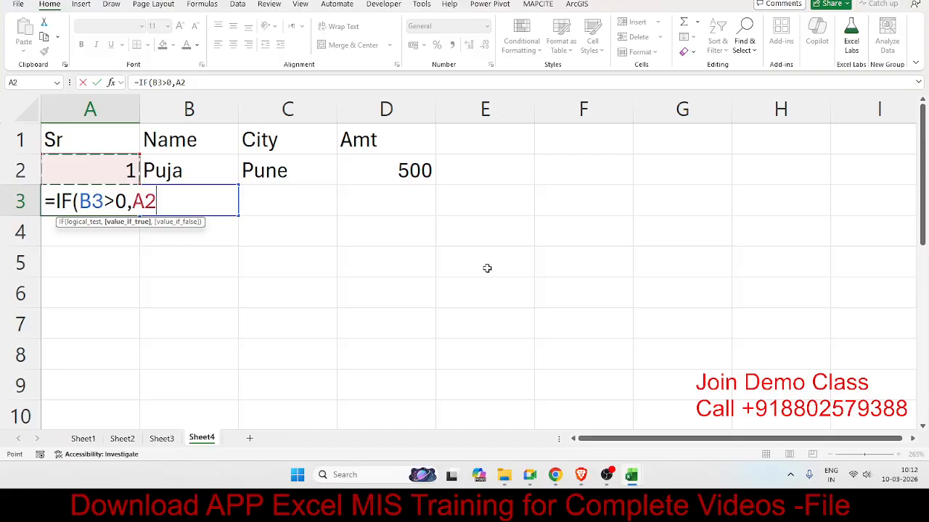
type("+1,")
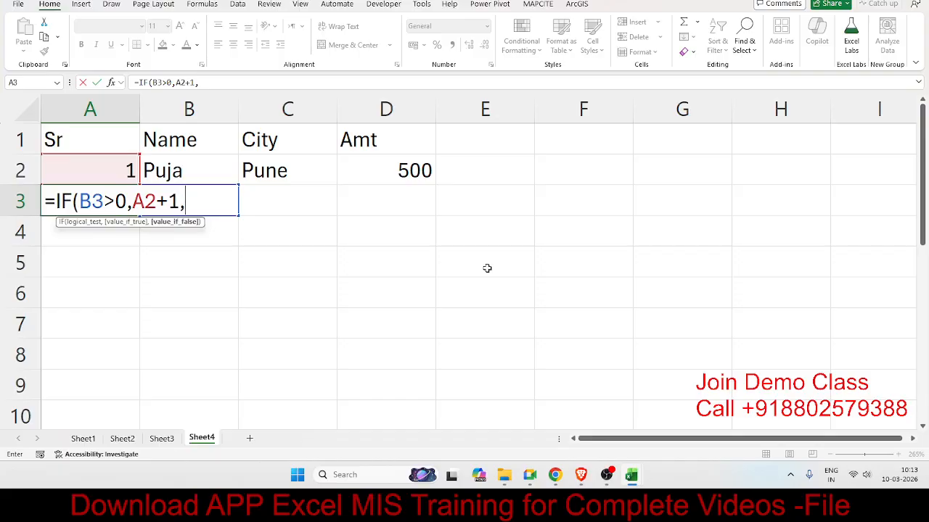
type("\"\"")
key("Return")
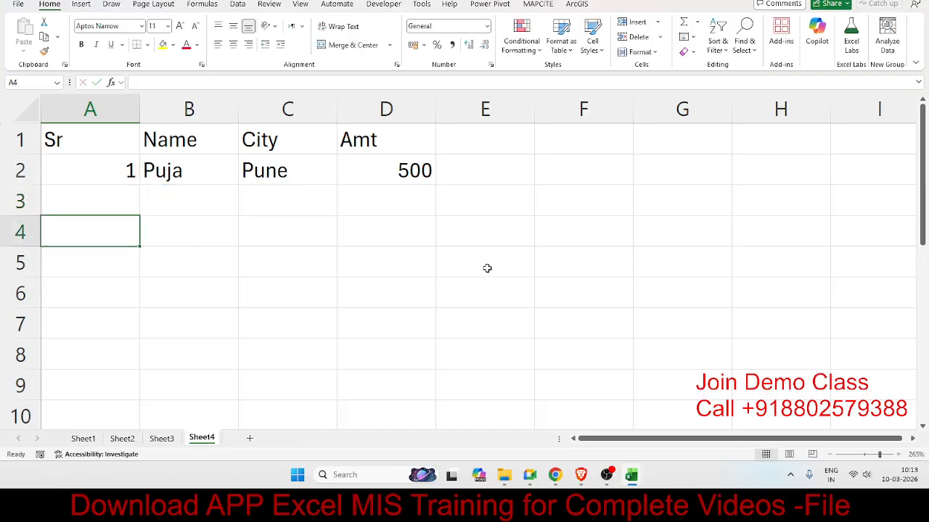
Copy the serial number formula from A3 into A4:A9 and select the empty Name cell B3
key("Up")
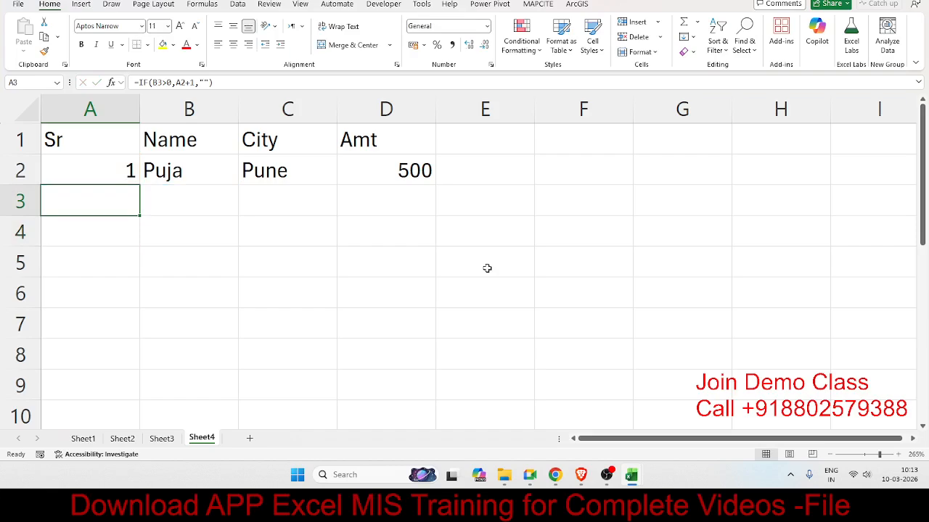
key("ctrl+c")
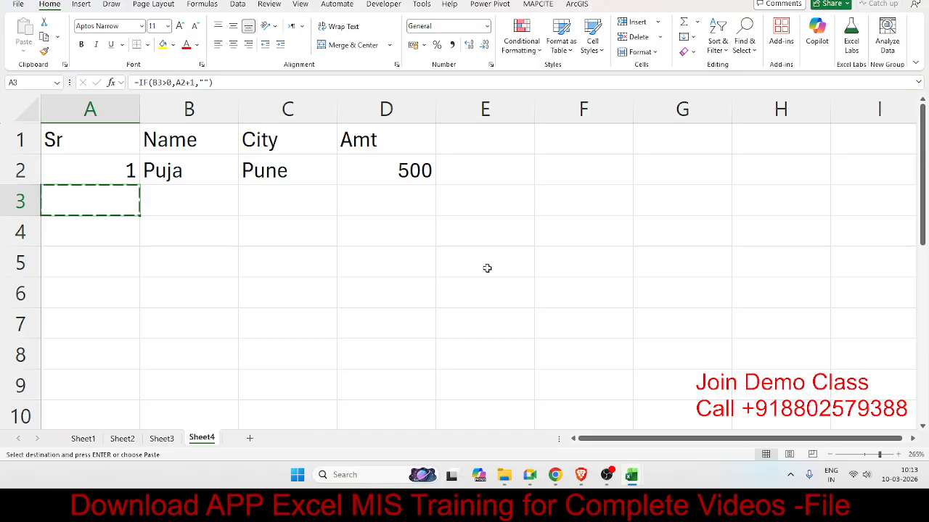
key("Down")
key("shift+Down")
key("shift+Down")
key("shift+Down")
key("shift+Down")
key("shift+Down")
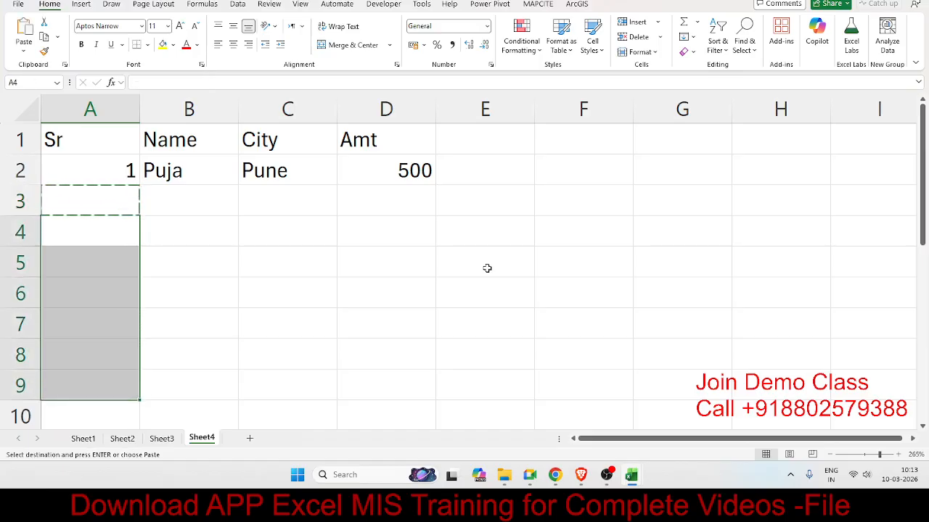
key("ctrl+f")
key("Escape")
key("ctrl+v")
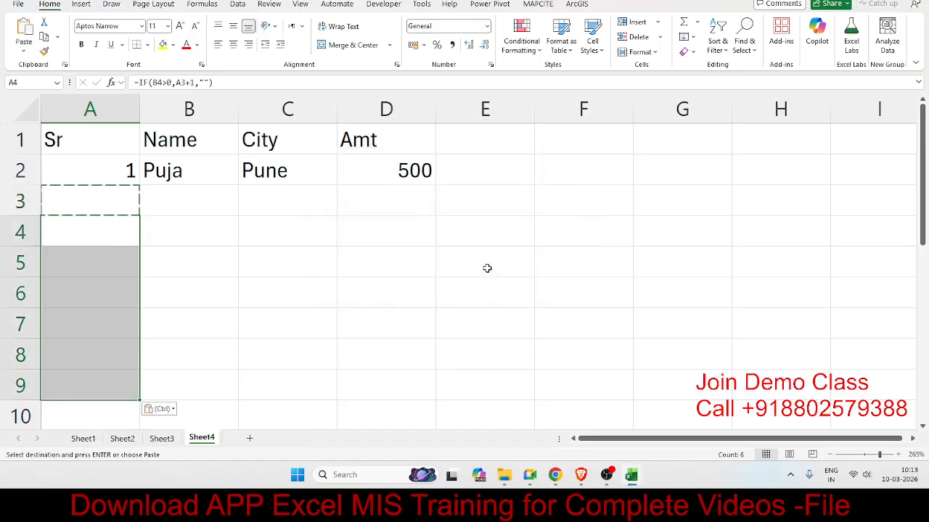
key("Up")
key("Escape")
key("Right")
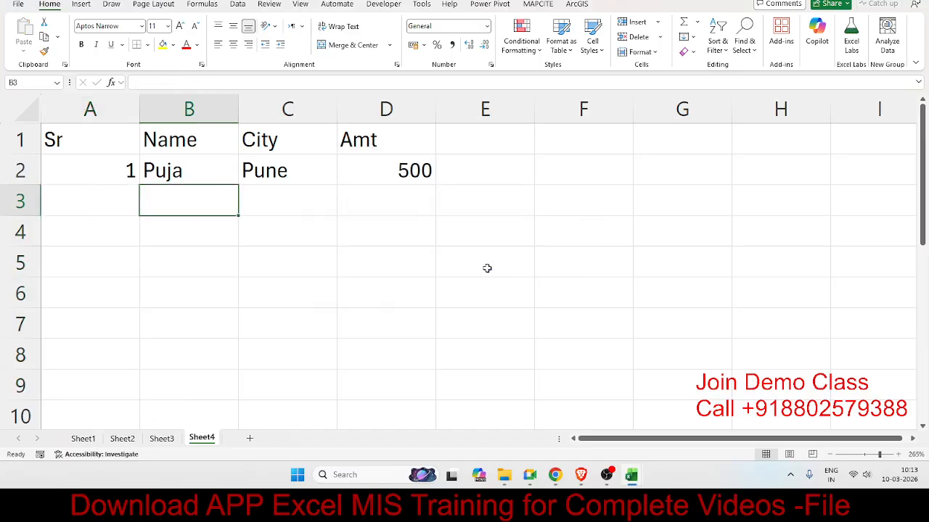
Enter sample first names in the Name cells B3 and B4
type("P<")
key("BackSpace")
key("BackSpace")
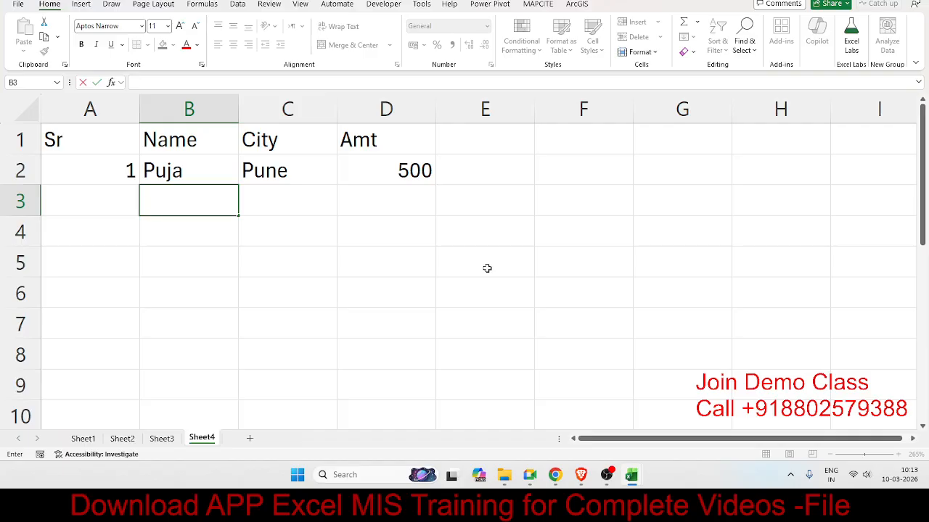
type("om")
key("Return")
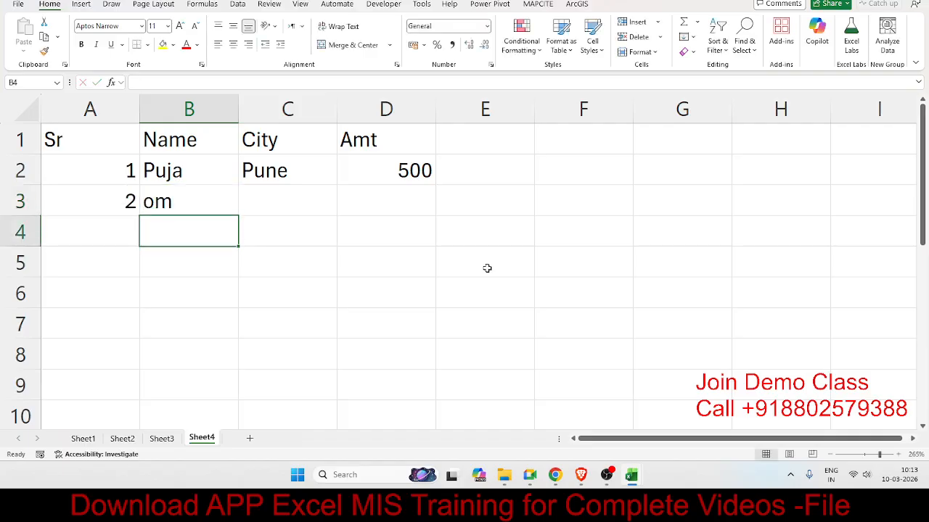
type("inder")
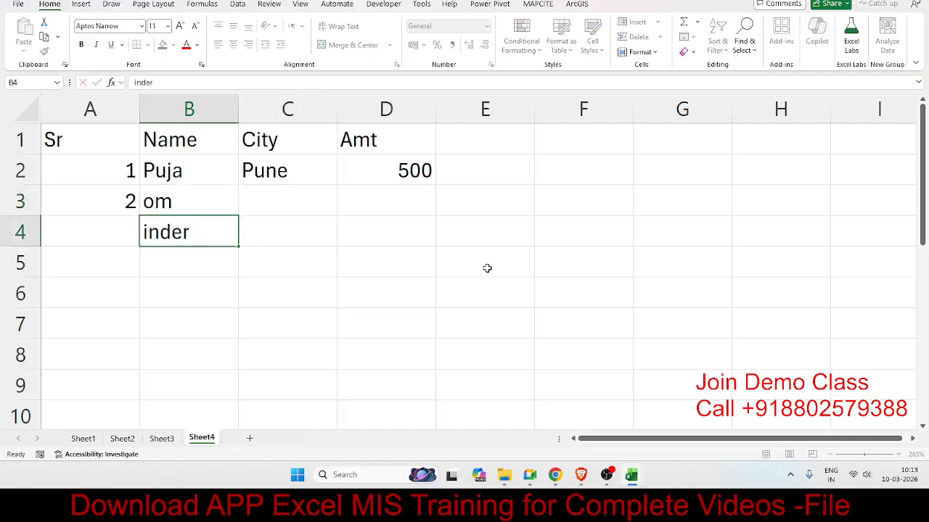
key("Return")
Enter a sample first name in B5, replace it with another, and clear the cell again
type("lon")
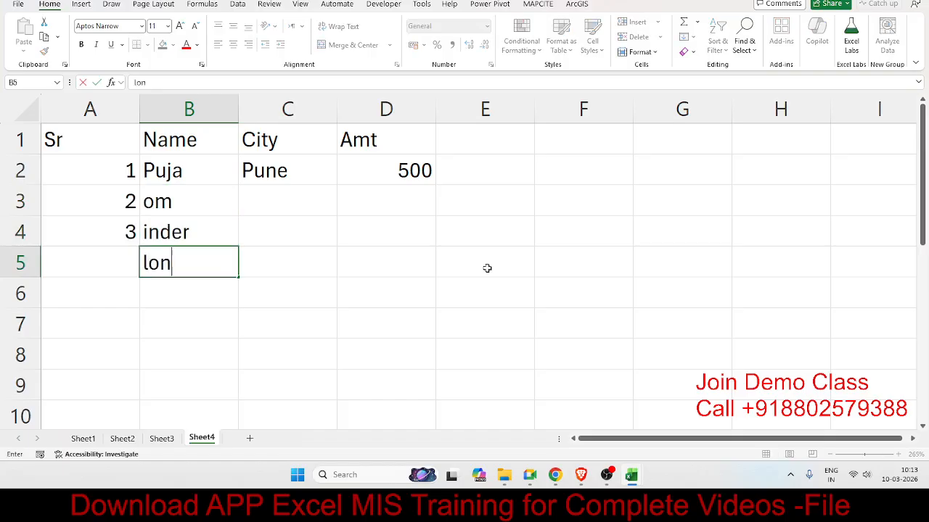
key("Return")
key("Up")
type("jom")
key("BackSpace")
type("n")
key("Return")
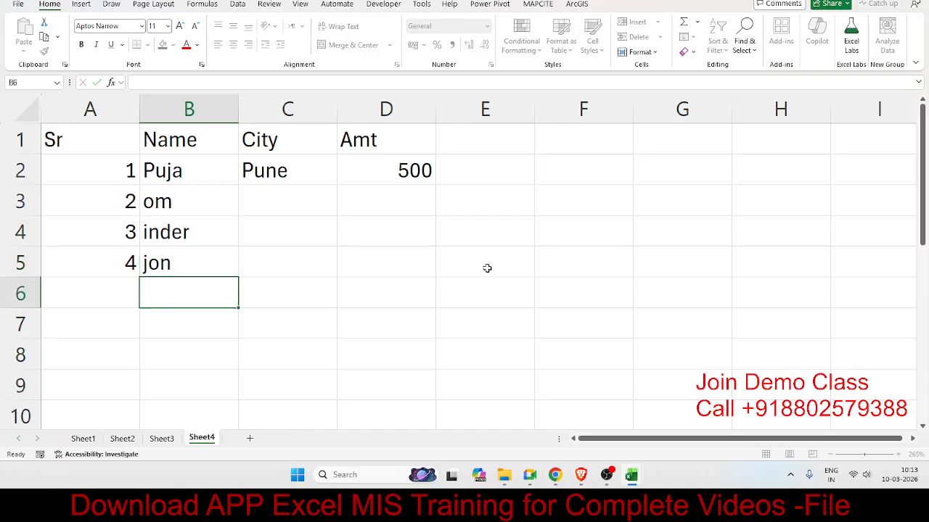
key("Up")
key("Delete")
Examine the serial number formula in A3 and the cells it refers to
key("Up")
key("Up")
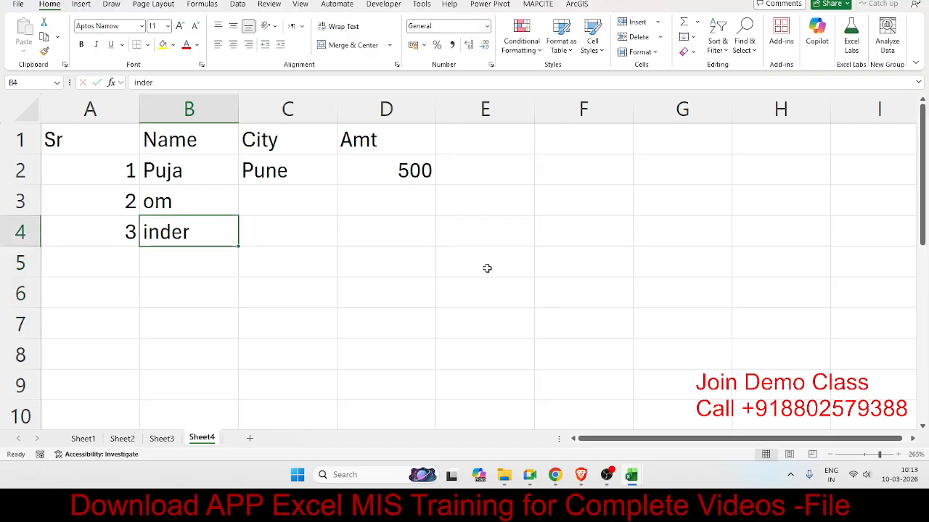
key("Left")
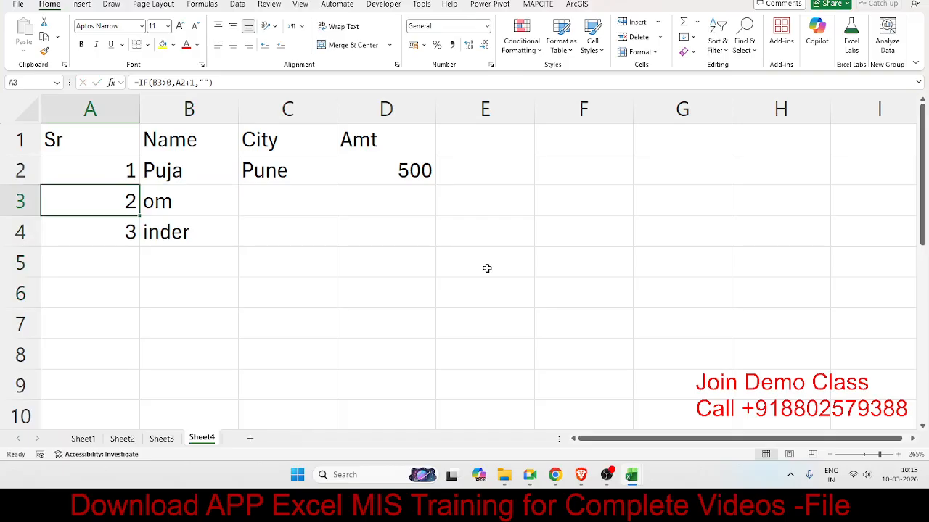
key("F2")
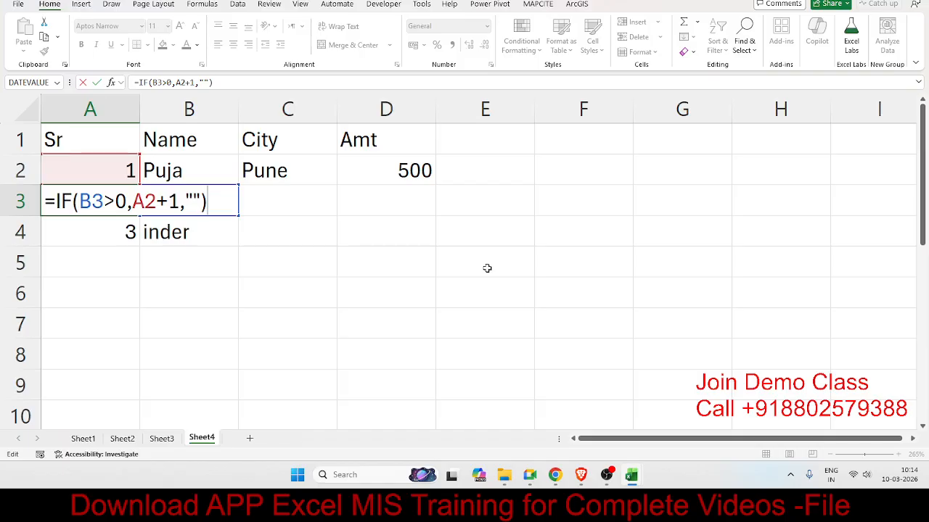
key("Return")
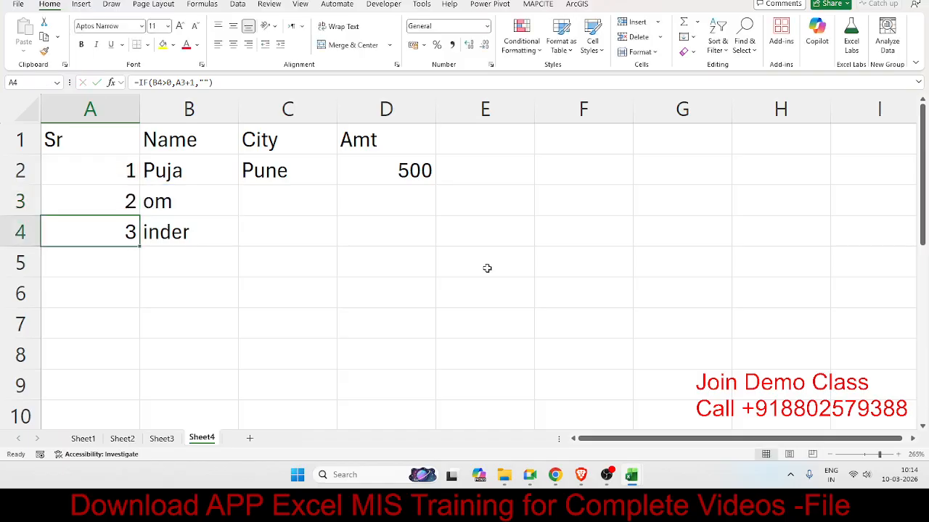
Add a new worksheet and enter the labels From in C2 and To in E2
left_click(249, 439)
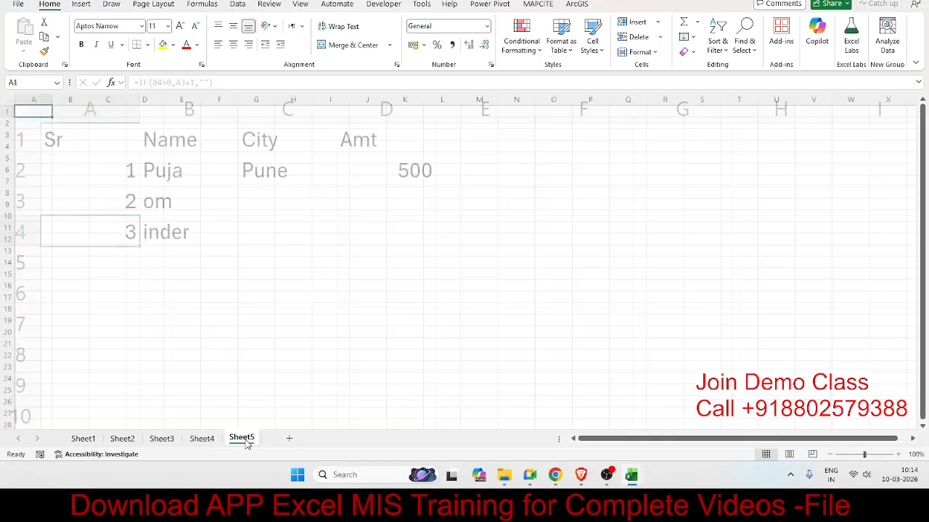
scroll(225, 346, "up", 8)
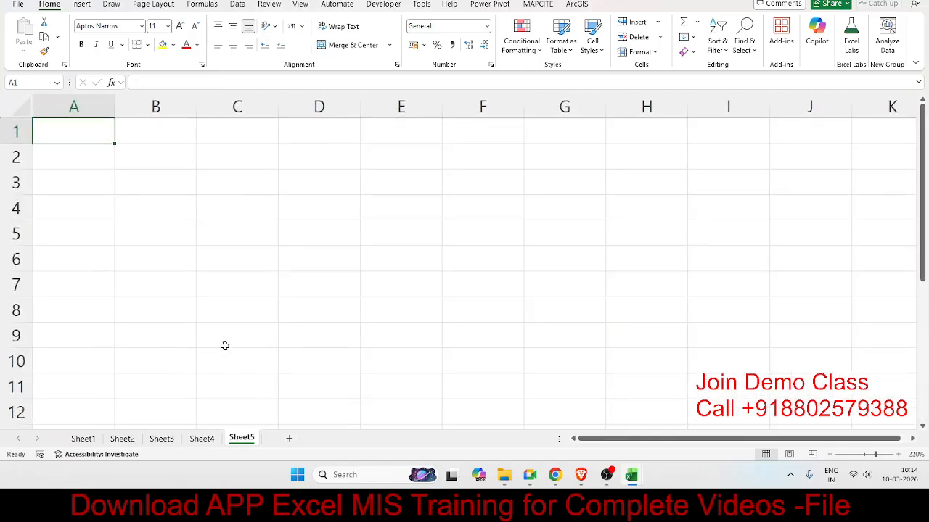
left_click(212, 176)
left_click(213, 161)
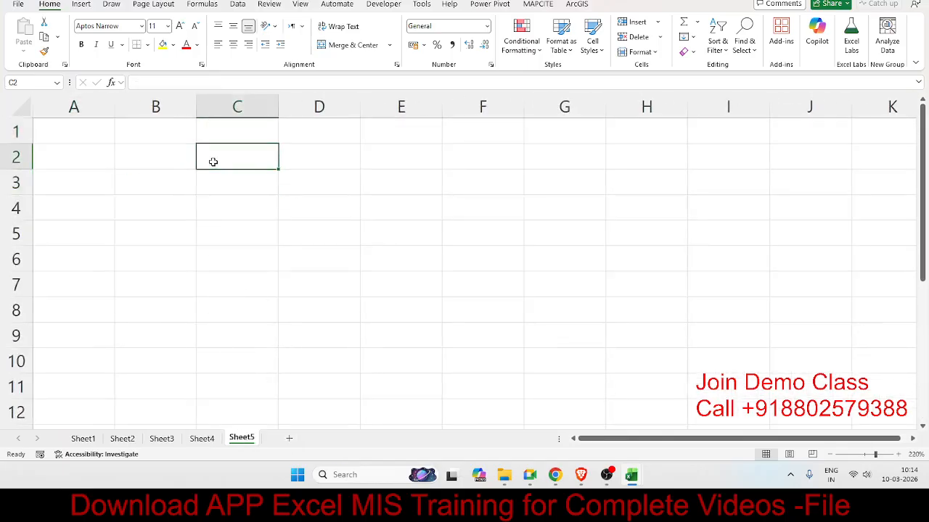
type("From")
key("Tab")
key("Tab")
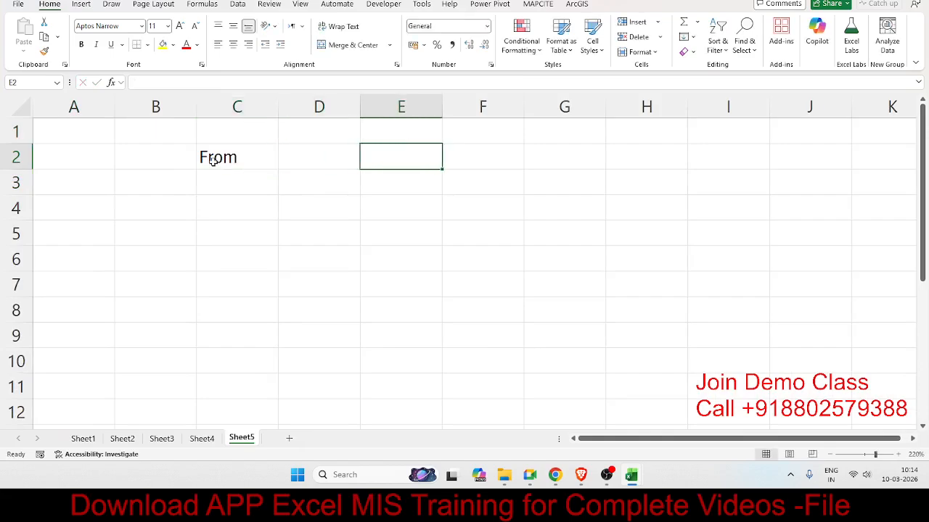
type("To")
key("Return")
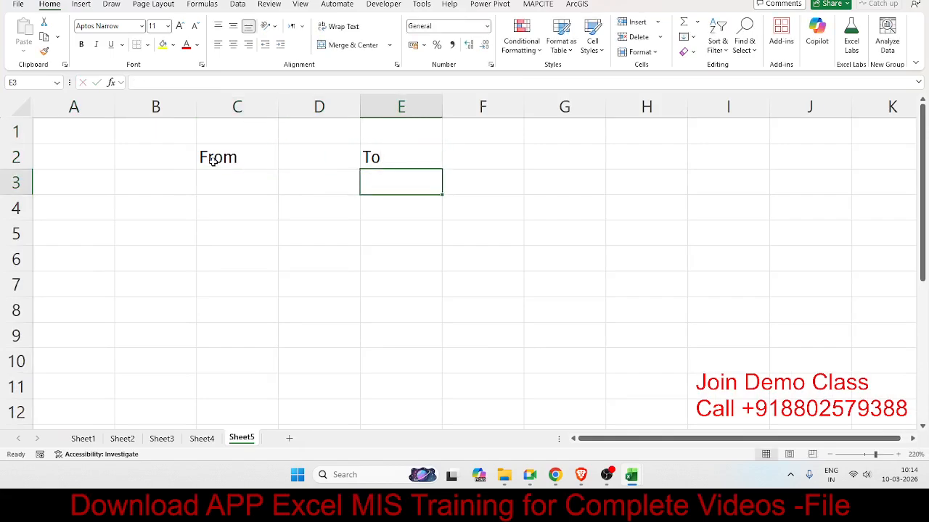
Enter the column header Sr in C4
key("Left")
key("Down")
key("Down")
key("Left")
key("Up")
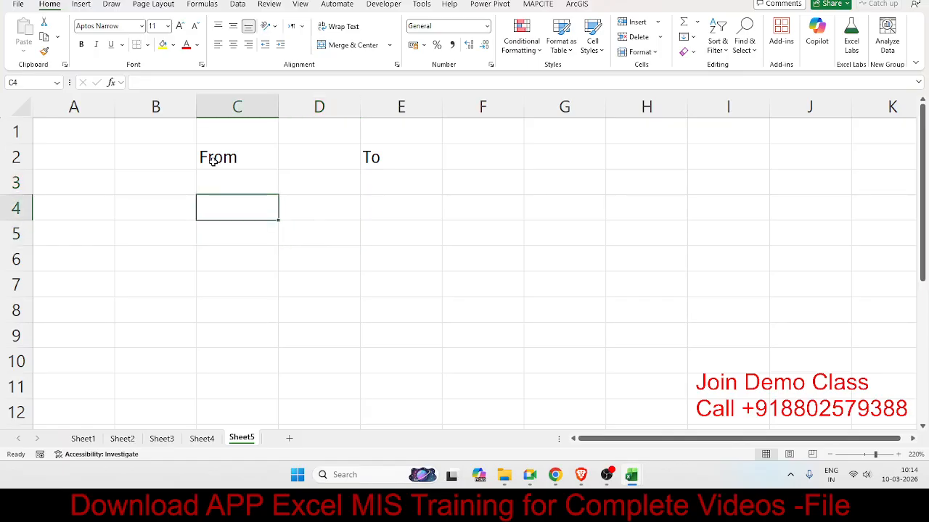
type("Sr")
key("Return")
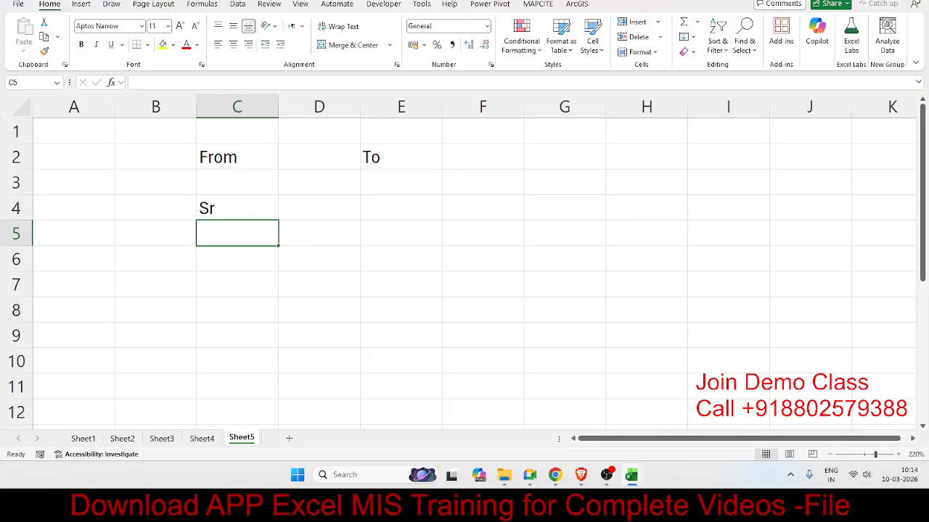
key("alt+Tab")
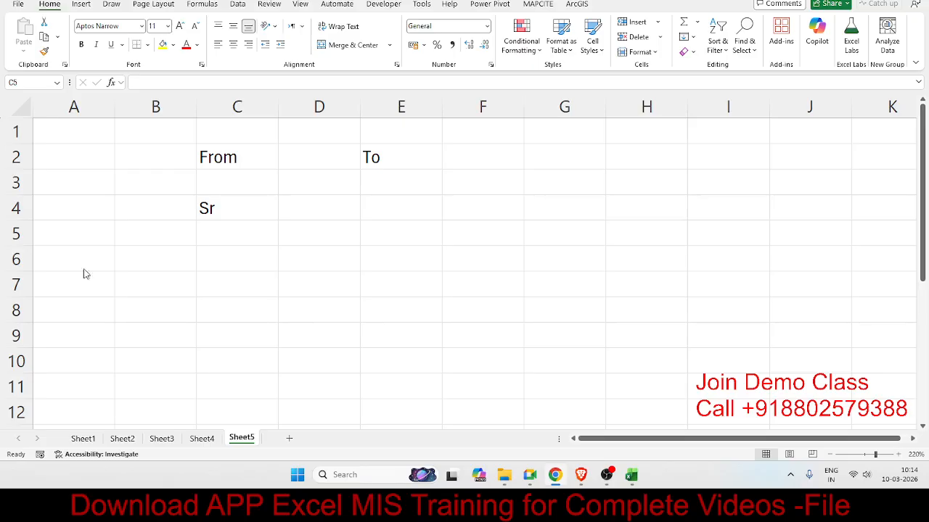
left_click(216, 243)
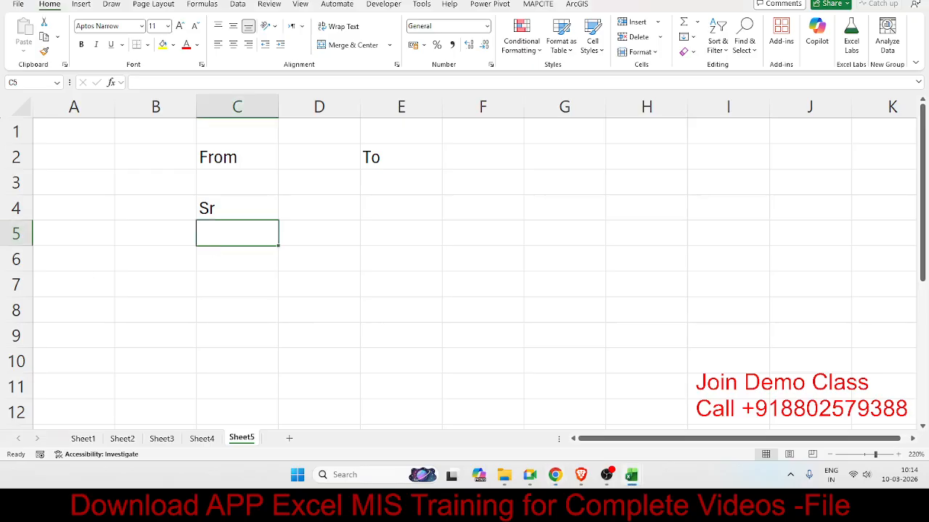
left_click(222, 215)
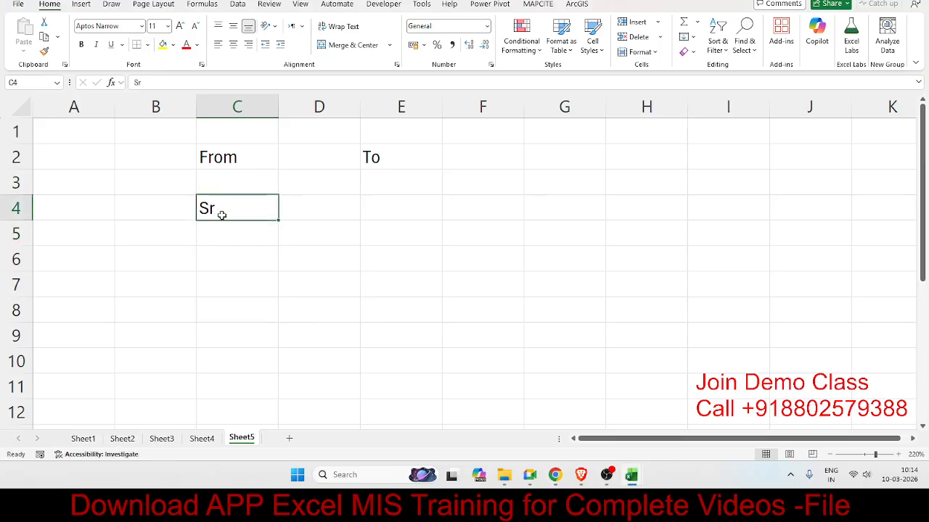
left_click(247, 227)
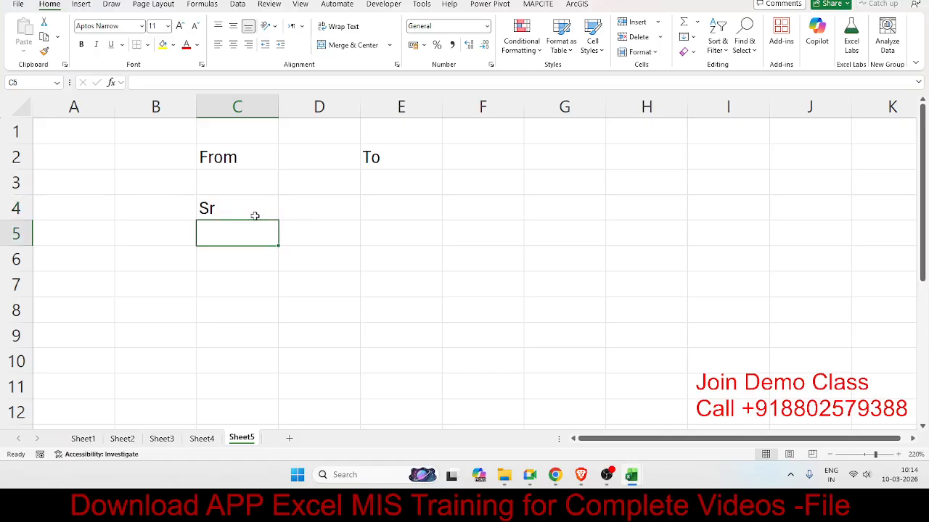
Enter the start value 5 in D2 and the end value 10 in F2
left_click(314, 150)
type("5")
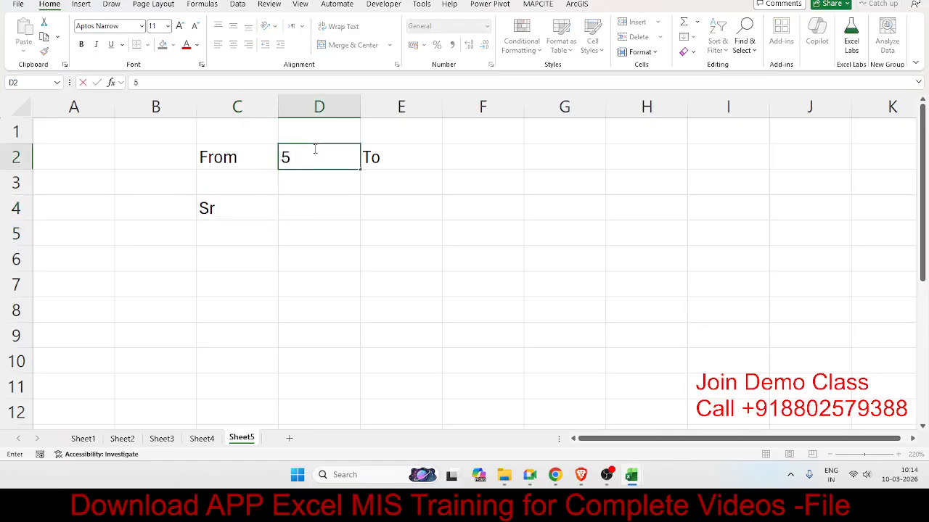
left_click(484, 162)
type("10")
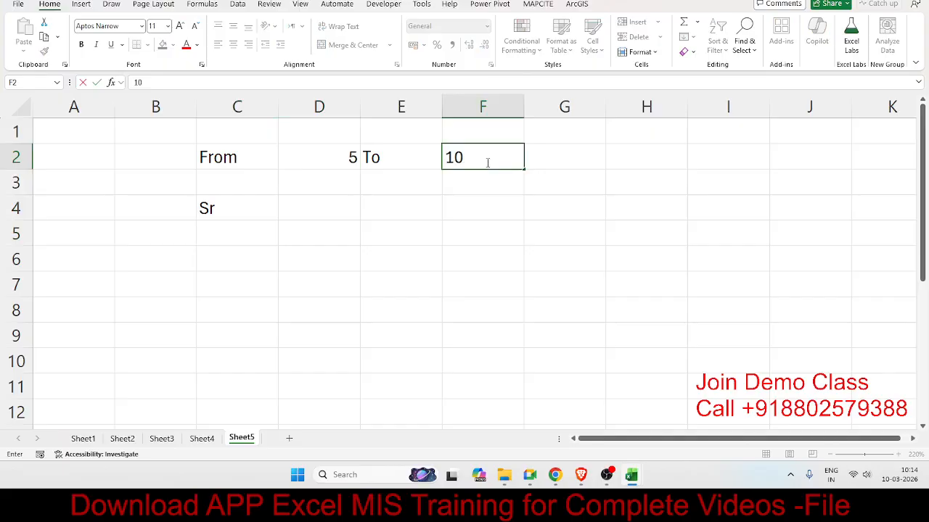
left_click(319, 258)
Enter the formula =D2 in C5 so the Sr column starts with the From value
left_click_drag(218, 240, 232, 340)
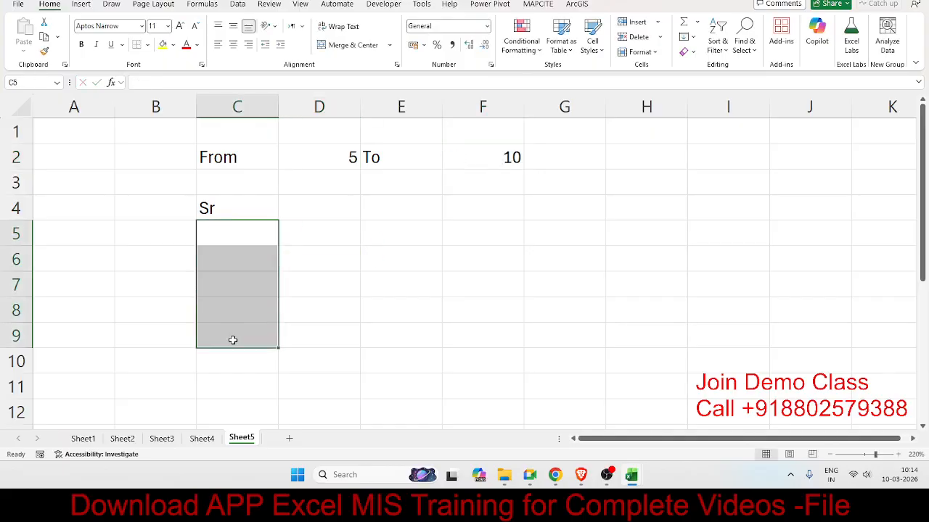
left_click(243, 238)
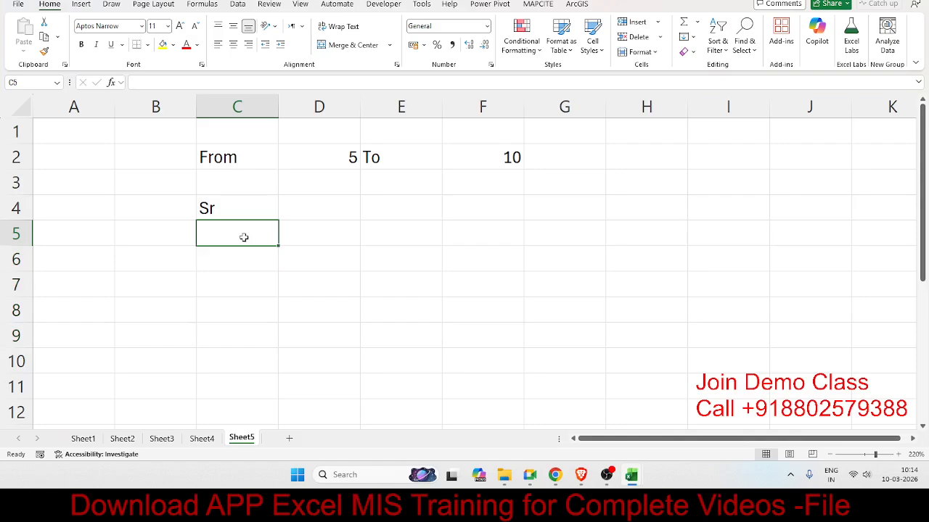
type("=")
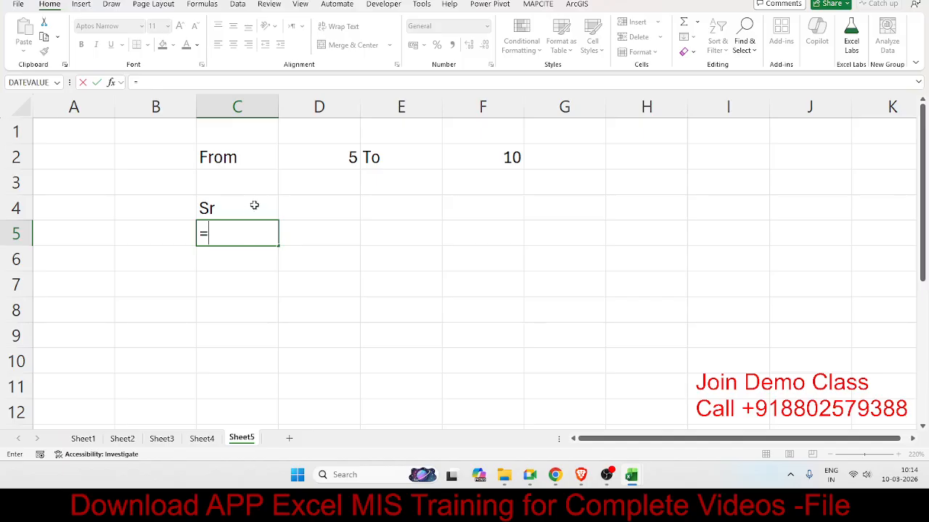
left_click(304, 158)
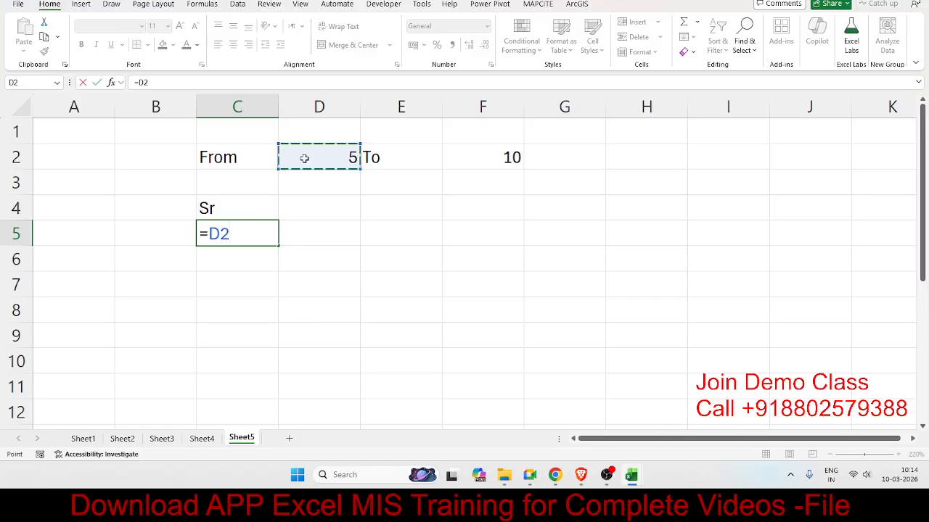
key("Return")
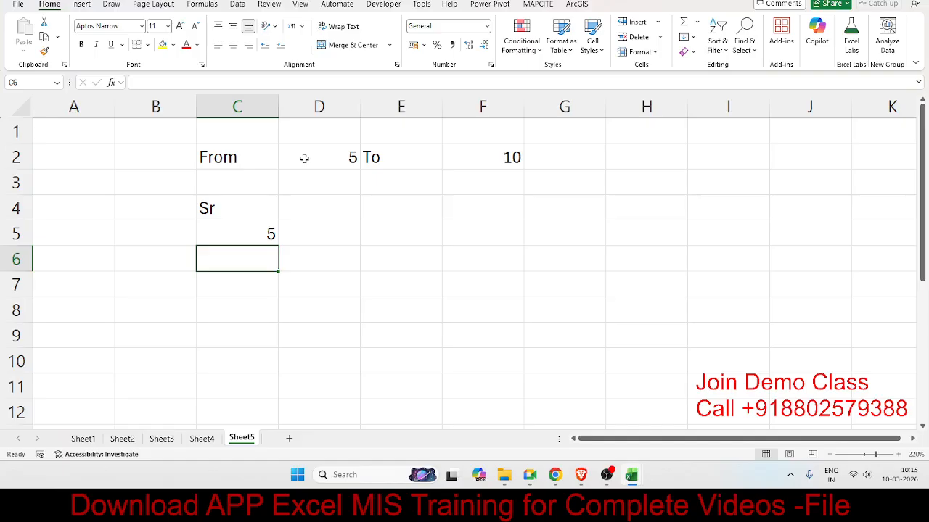
Enter the formula =IF(C5+1>F2,"",C5+1) in C6 so numbering stops at the To value
type("=if")
key("Tab")
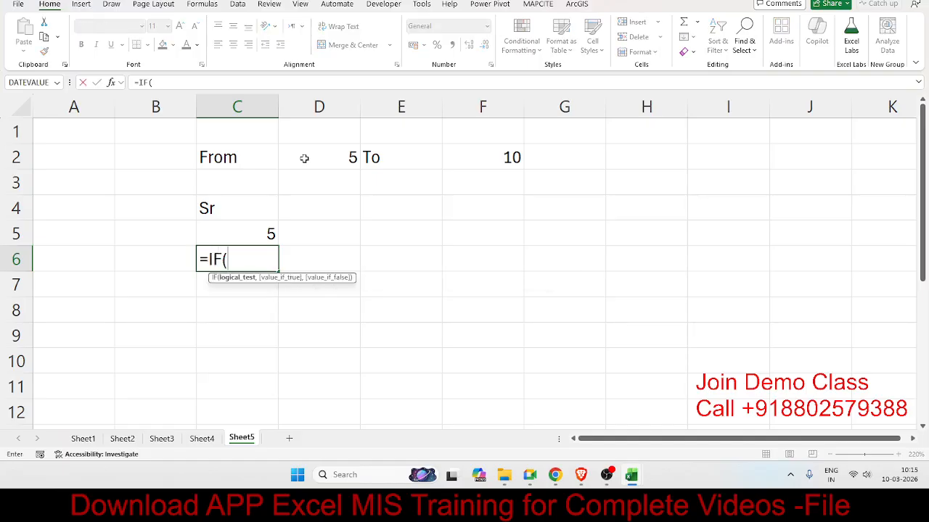
key("Up")
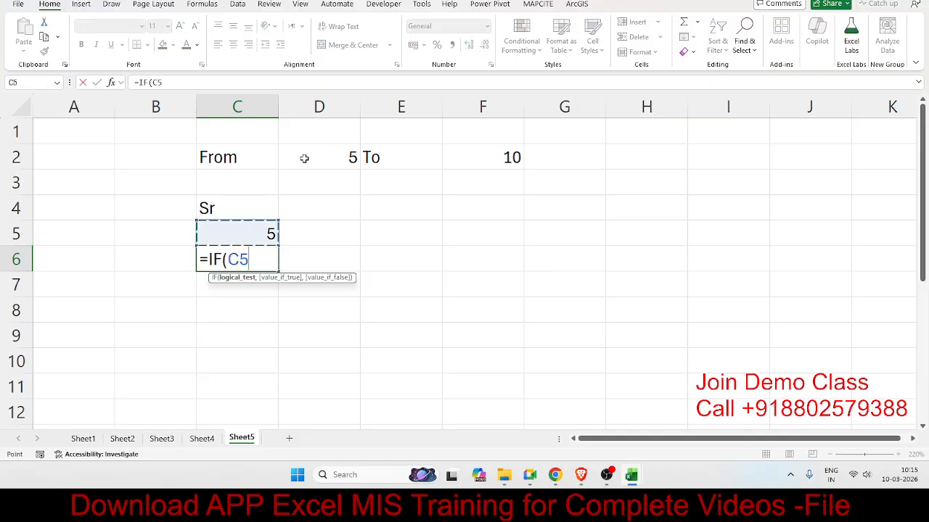
type("+1")
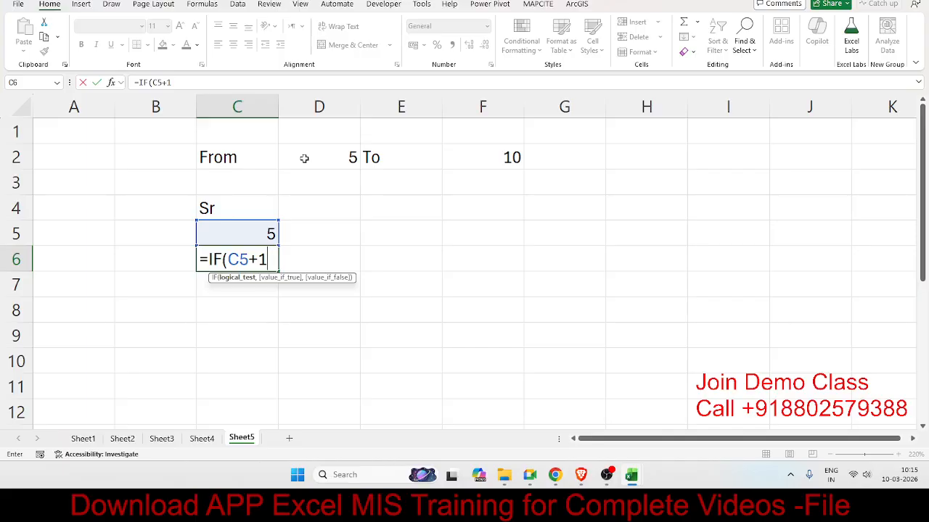
type(">")
left_click(504, 158)
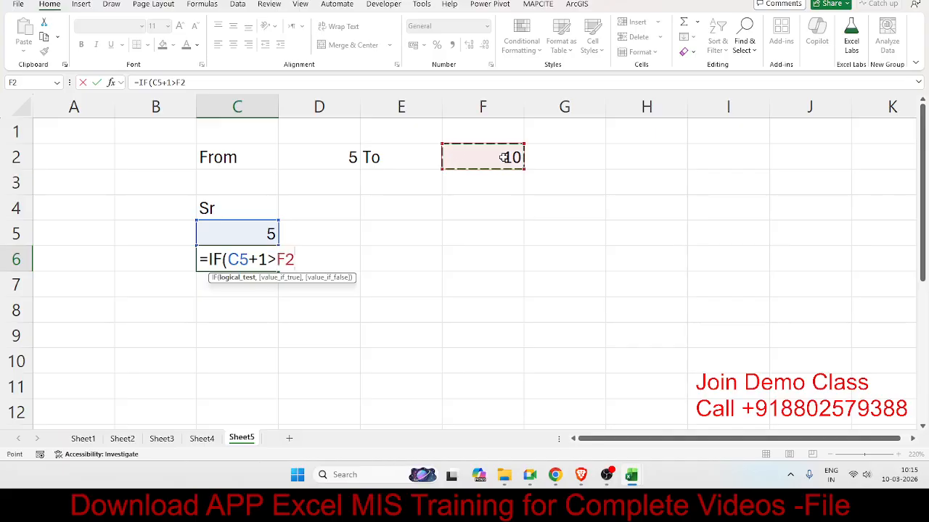
type(",")
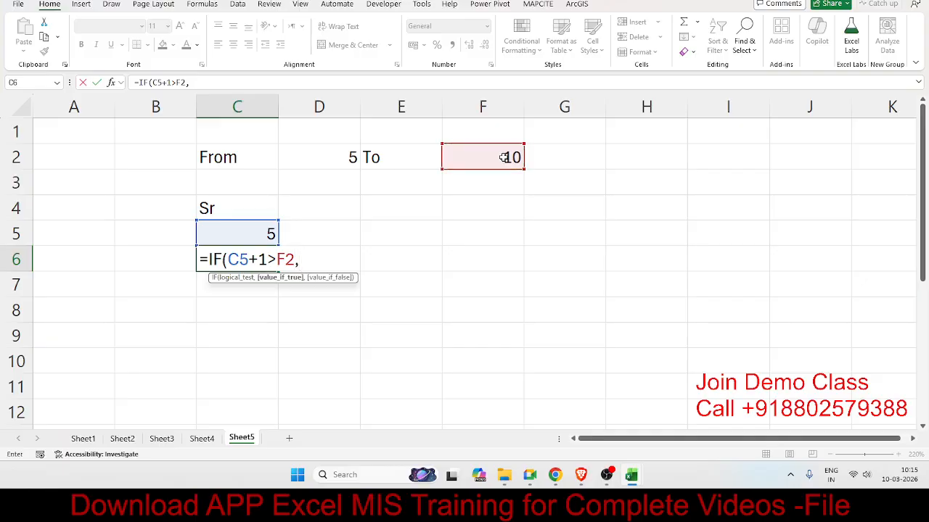
type("\"\",")
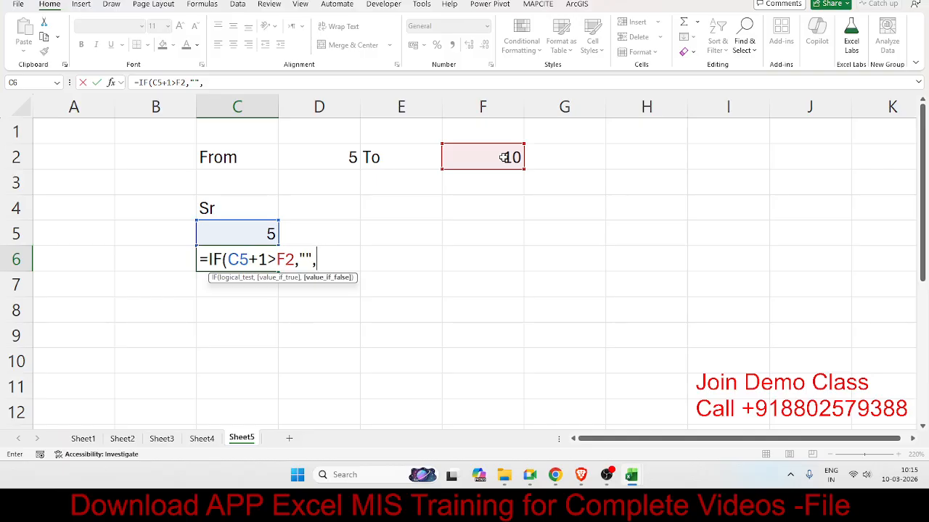
key("Up")
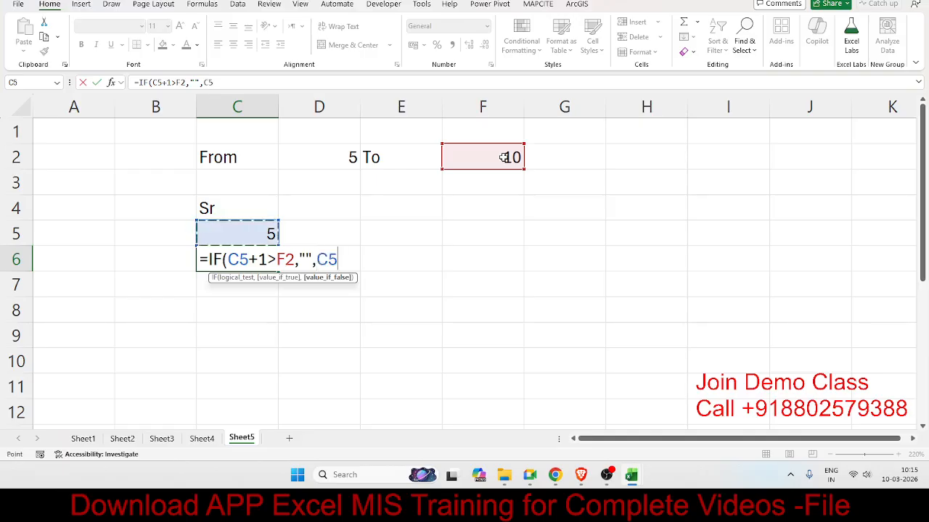
type("+1")
type(")")
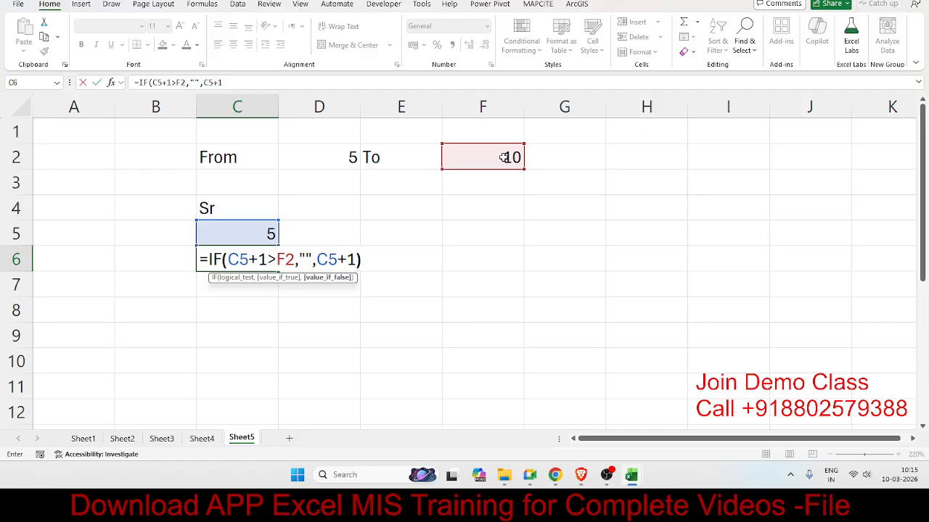
key("Return")
key("Up")
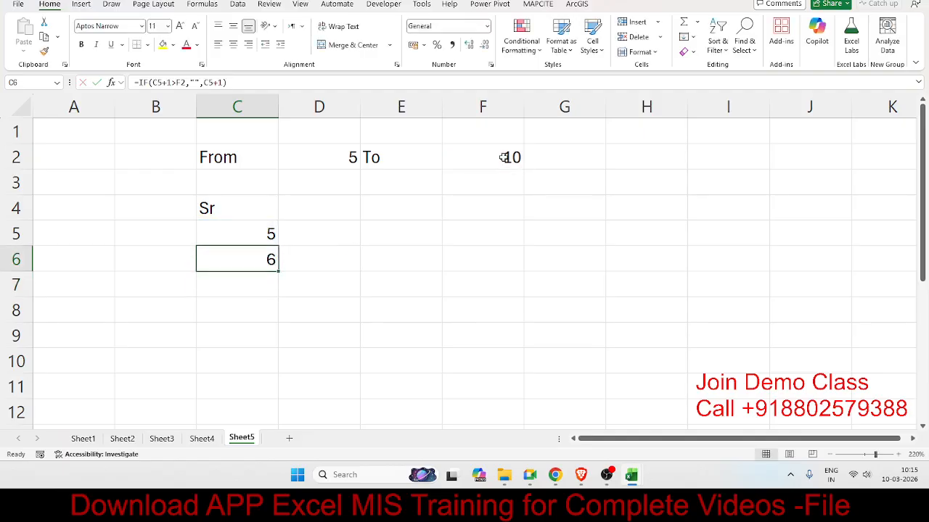
Review the C6 formula, copy it down to C7, and check the cell references in the copy
double_click(226, 253)
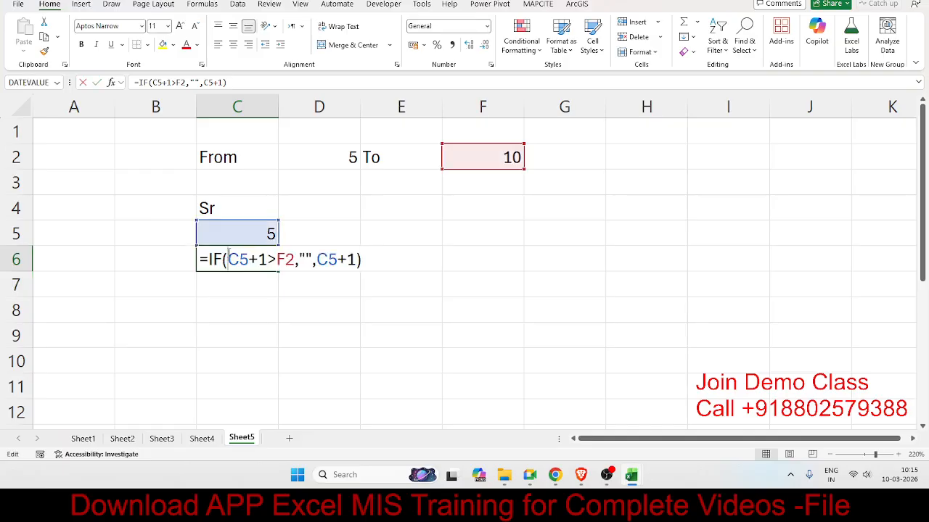
left_click(278, 259)
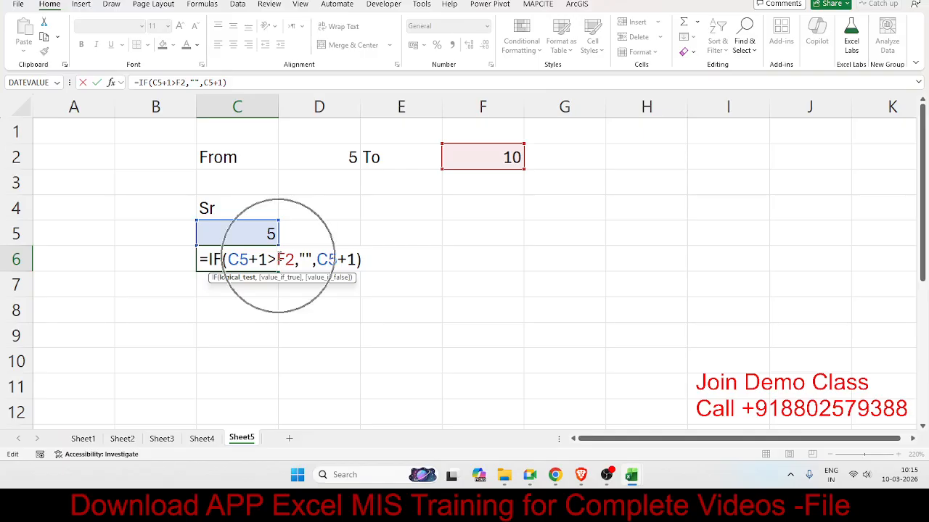
left_click(477, 158)
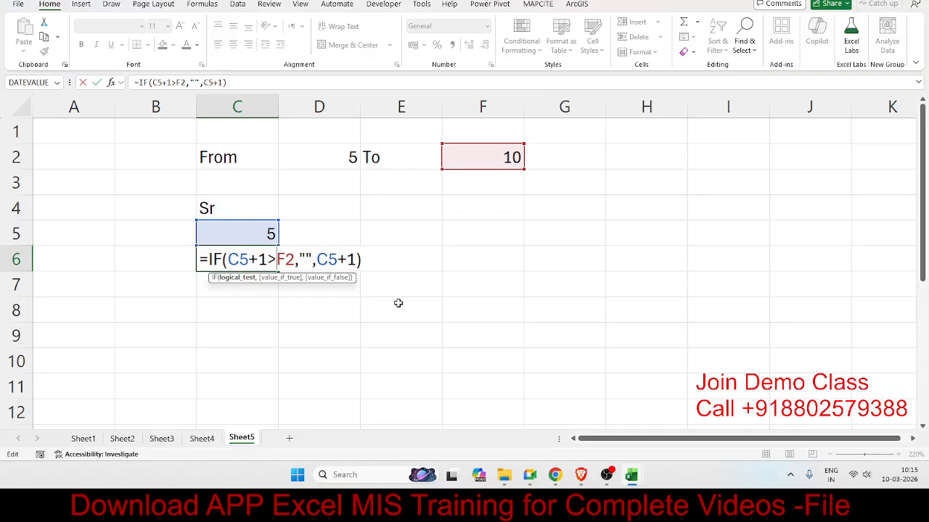
key("ctrl+Return")
left_click_drag(278, 269, 282, 304)
double_click(276, 285)
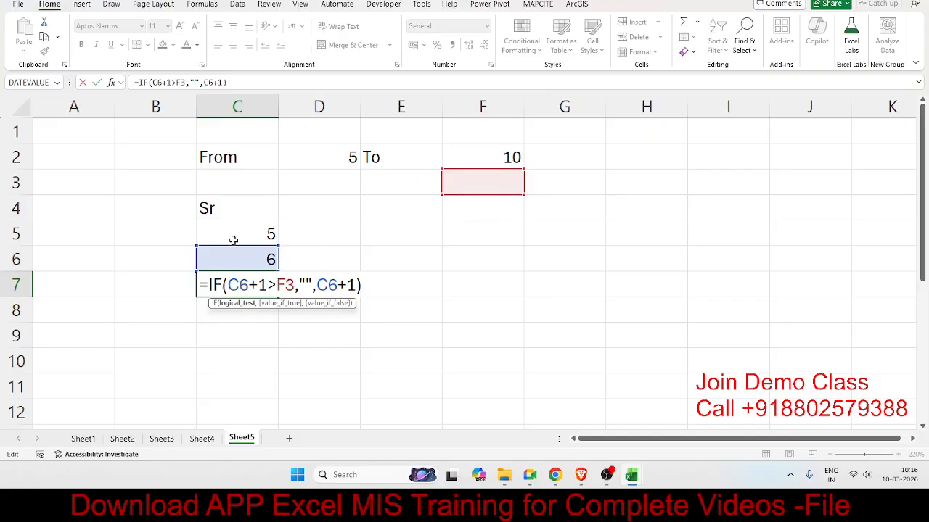
key("Escape")
Make the F2 reference absolute as $F$2 in the C6 formula and fill it down through C12
double_click(249, 266)
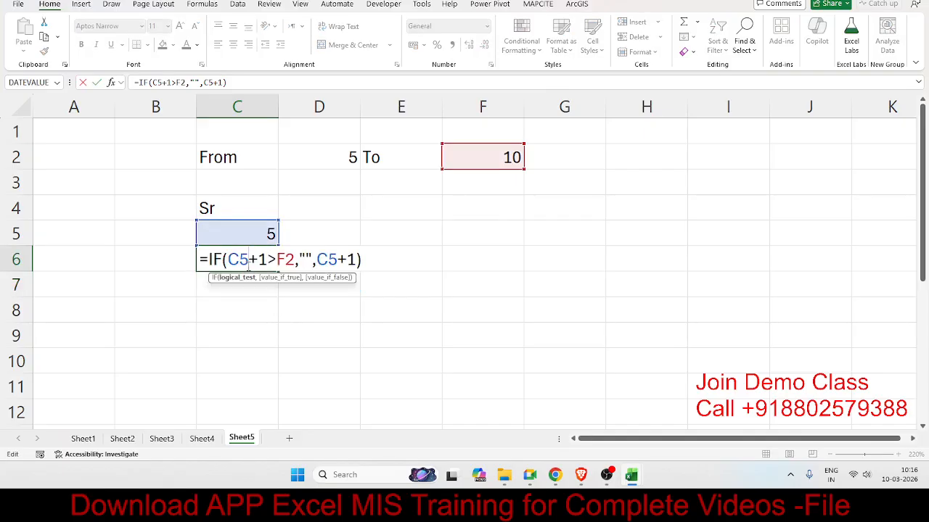
left_click(286, 260)
key("F4")
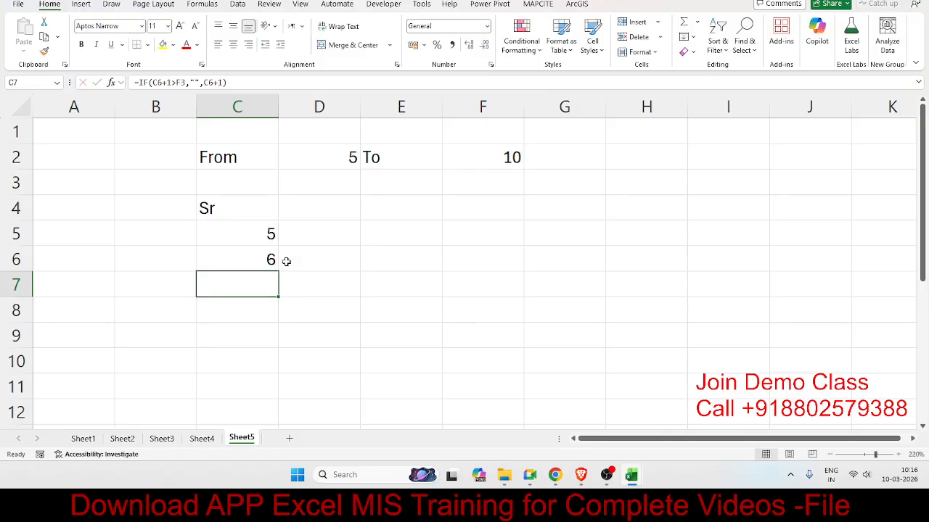
left_click(270, 260)
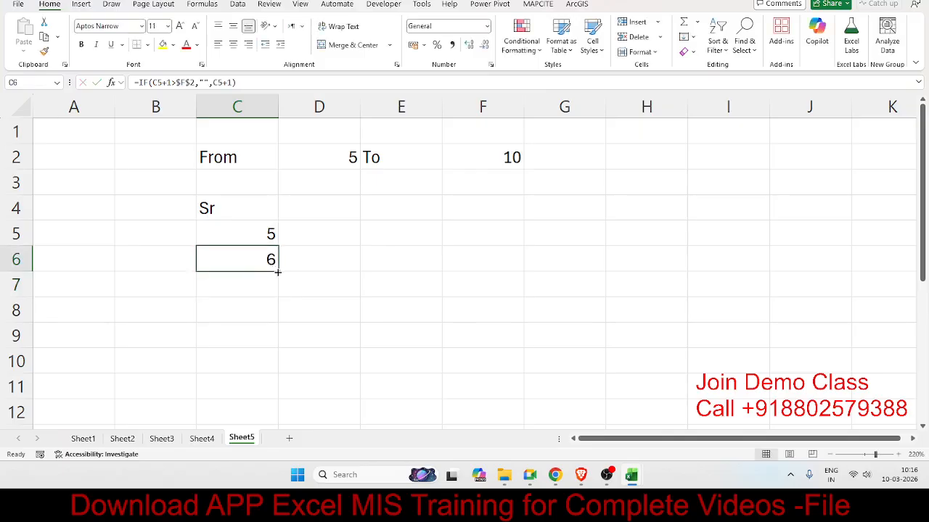
left_click_drag(276, 270, 236, 414)
scroll(265, 320, "down", 2)
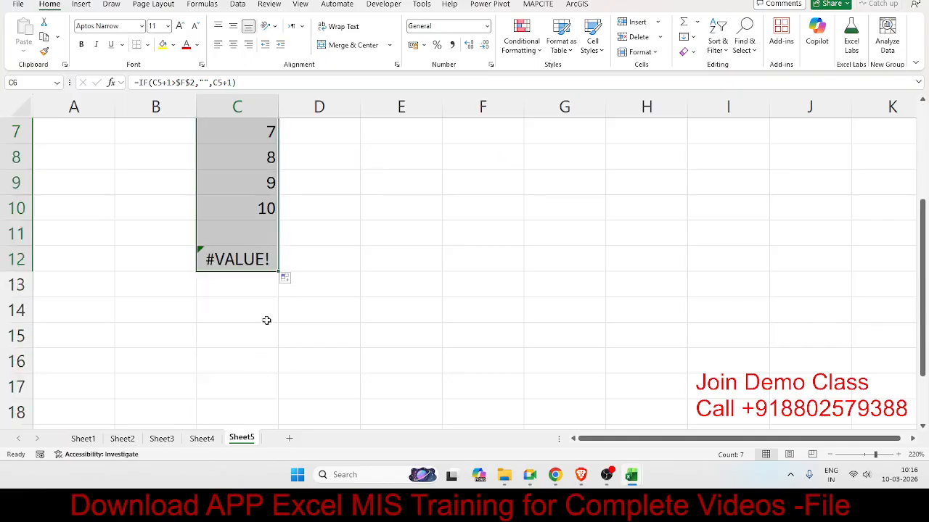
Compare the end of the Sr list with the To value and extend the C12 formula down to C15
left_click(263, 263)
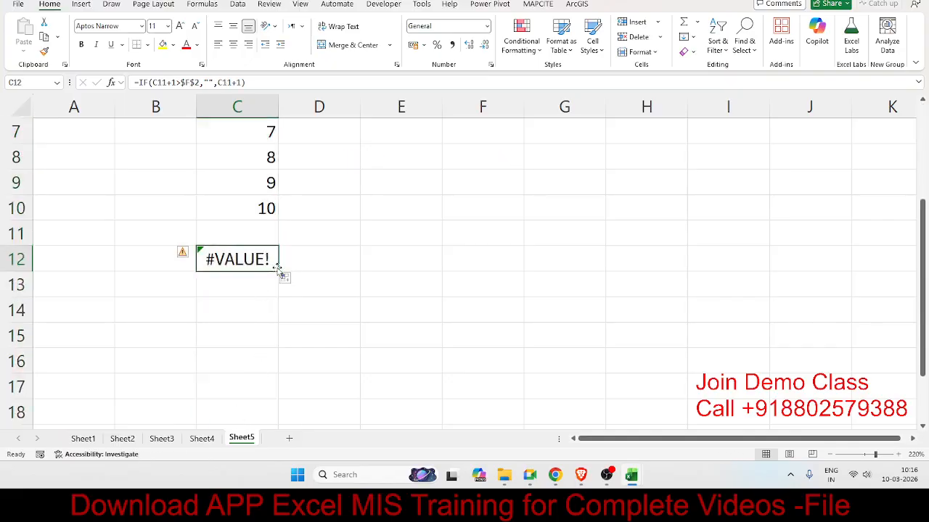
left_click(269, 209)
scroll(274, 213, "up", 2)
left_click(509, 158)
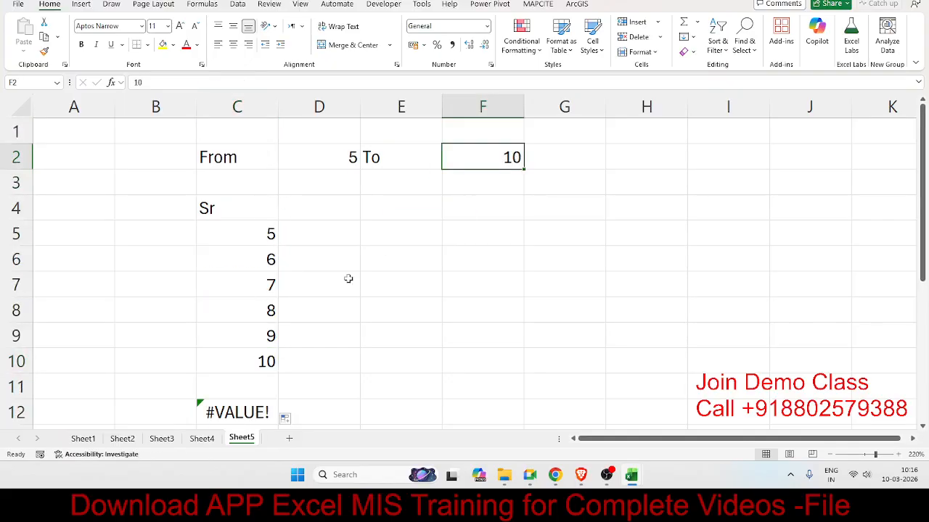
left_click(282, 338)
scroll(264, 357, "down", 1)
left_click(267, 340)
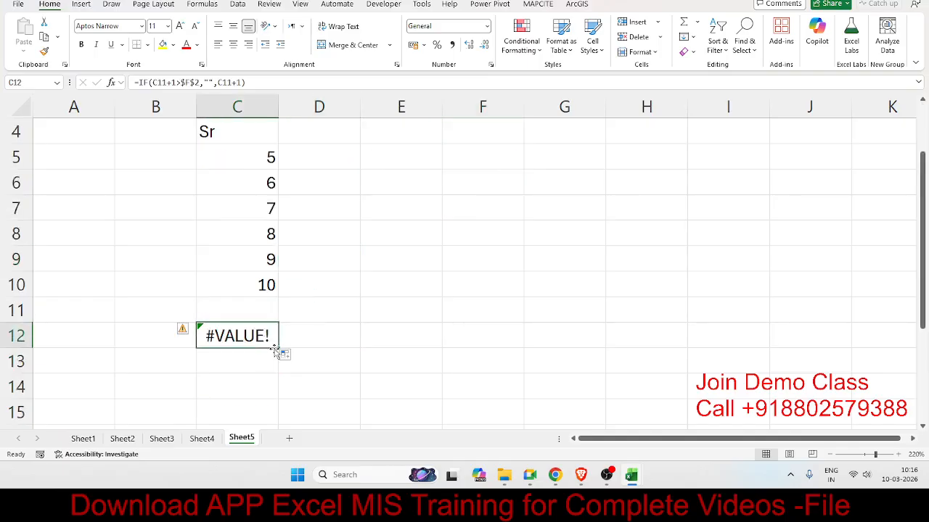
left_click_drag(278, 349, 285, 407)
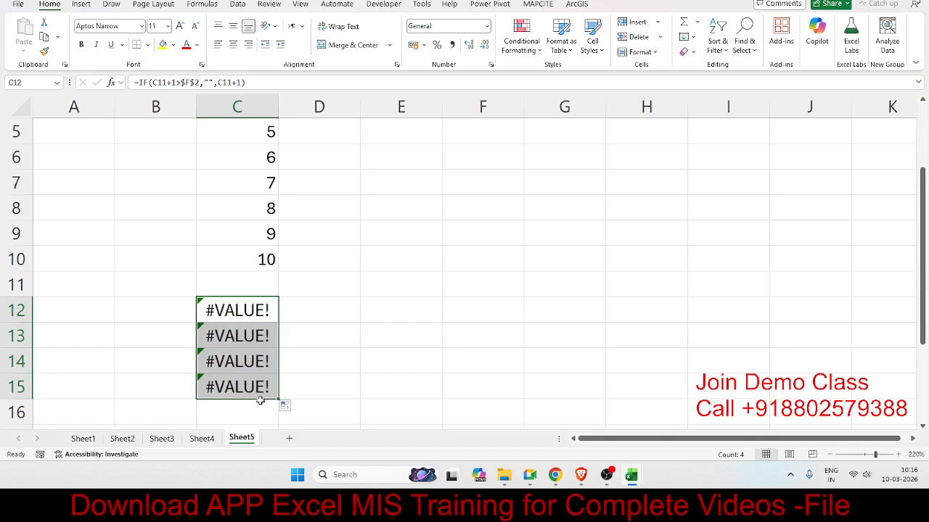
Examine the C11+1 expression and the empty-text argument in the C12 formula to find the error's cause
scroll(242, 255, "up", 2)
scroll(243, 255, "down", 2)
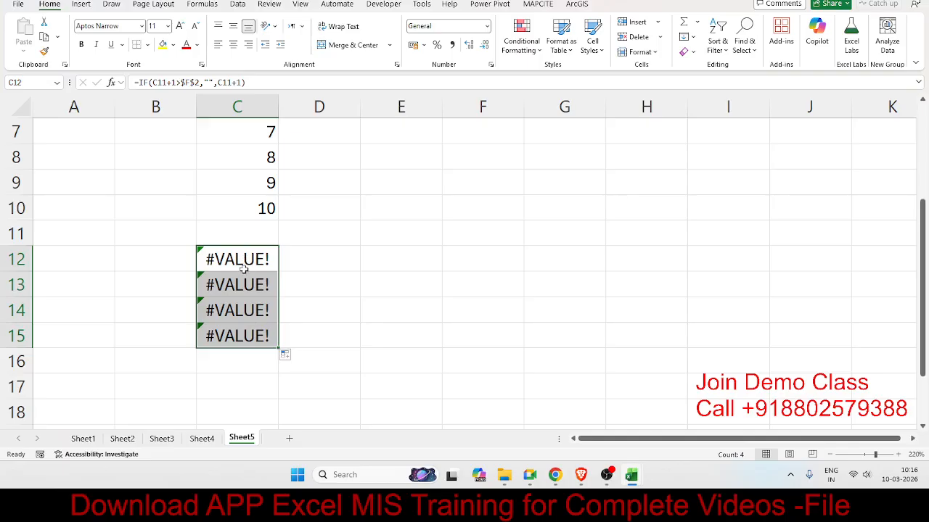
double_click(248, 265)
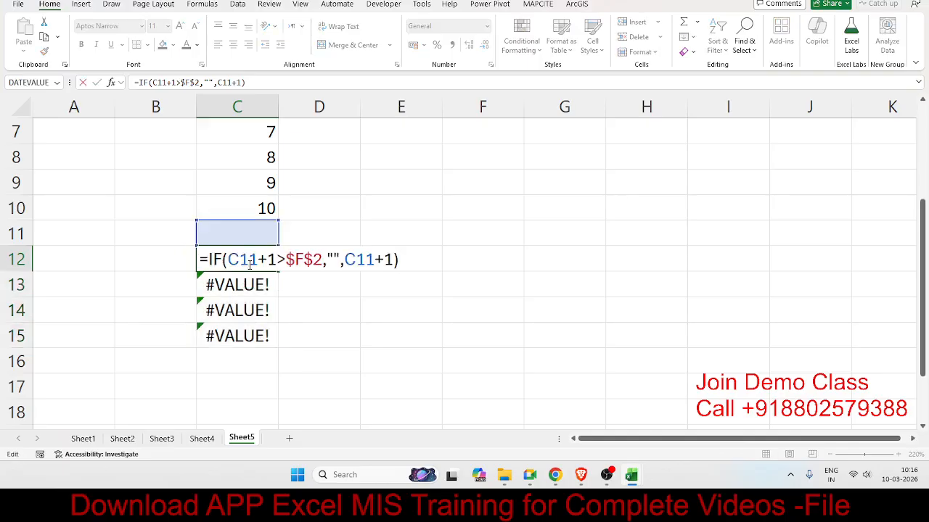
double_click(248, 259)
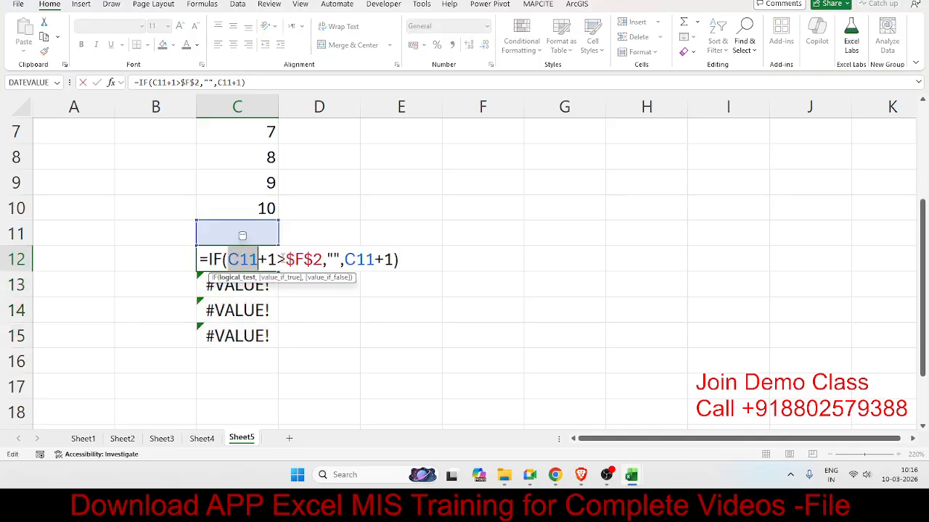
left_click_drag(276, 259, 227, 259)
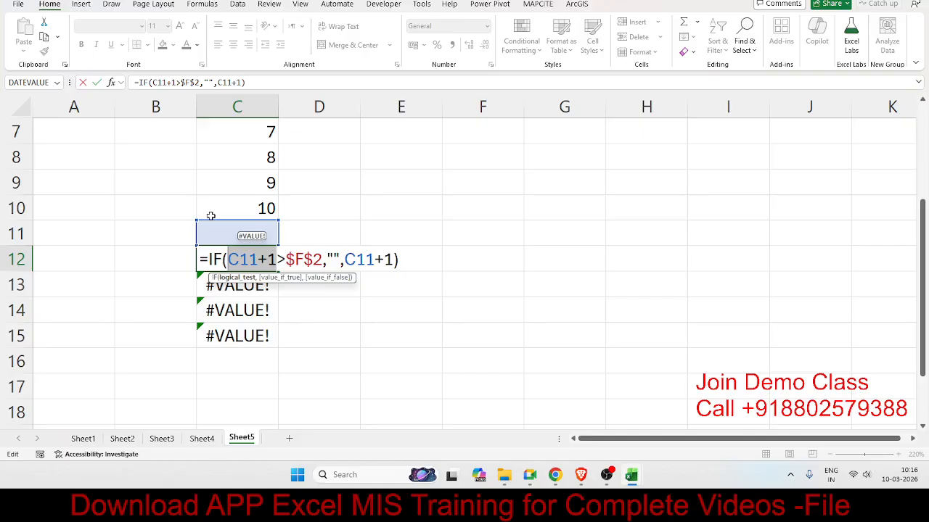
double_click(333, 257)
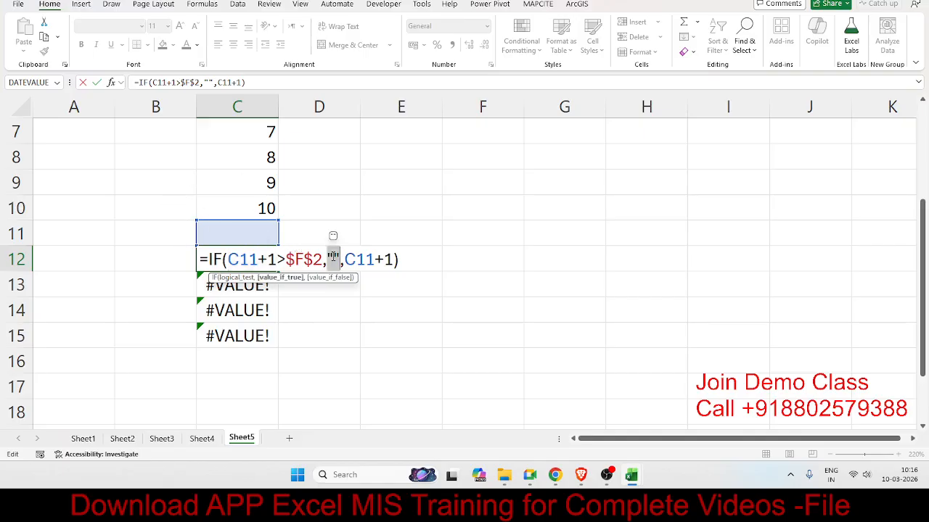
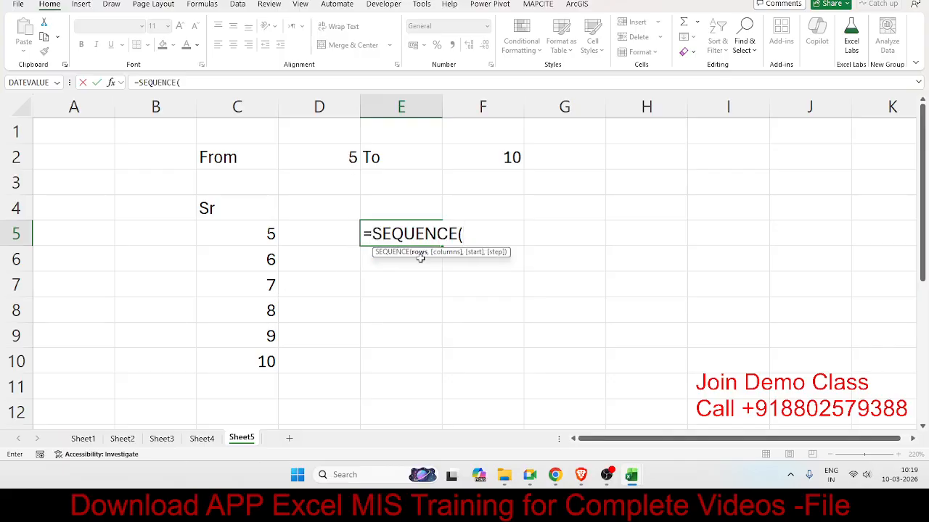
Complete the formula in E5 as =SEQUENCE(F2,1,D2,1) and check the generated list
left_click(520, 157)
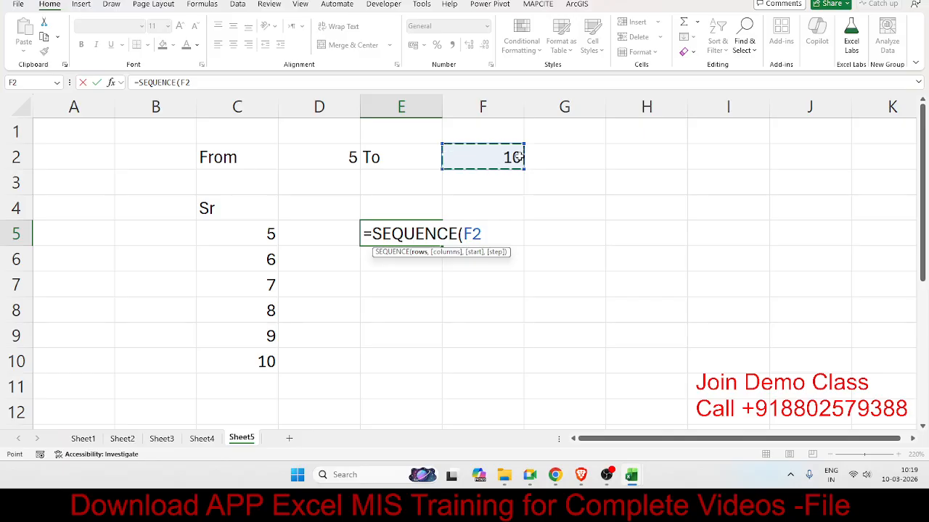
type(",")
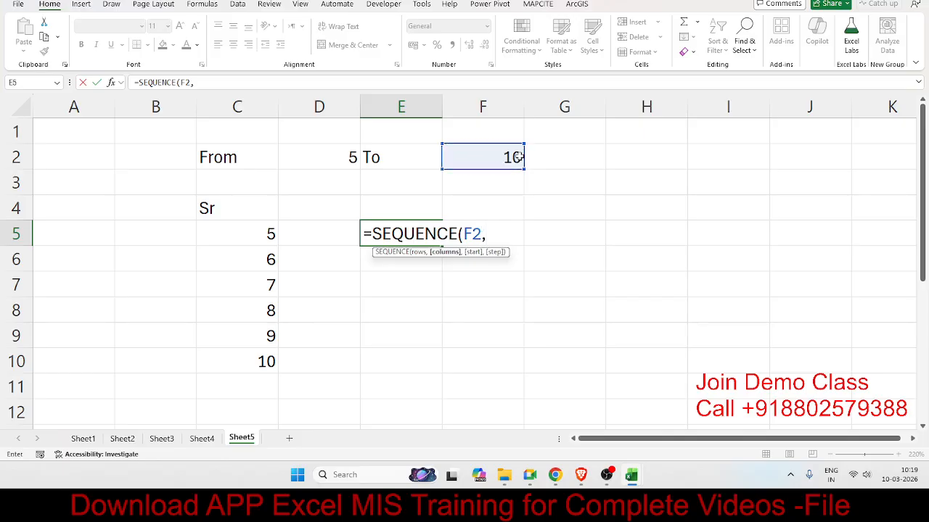
type("1,")
left_click(352, 158)
type(",")
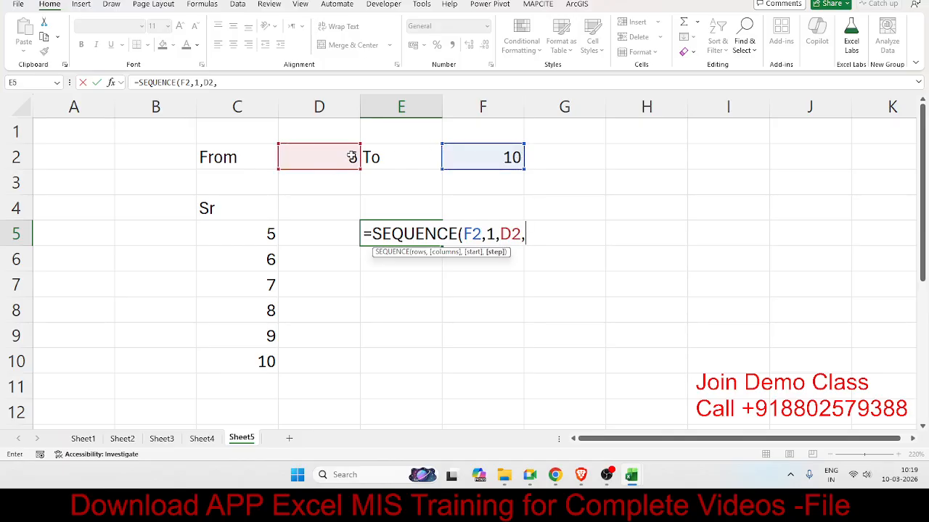
type("1")
key("Return")
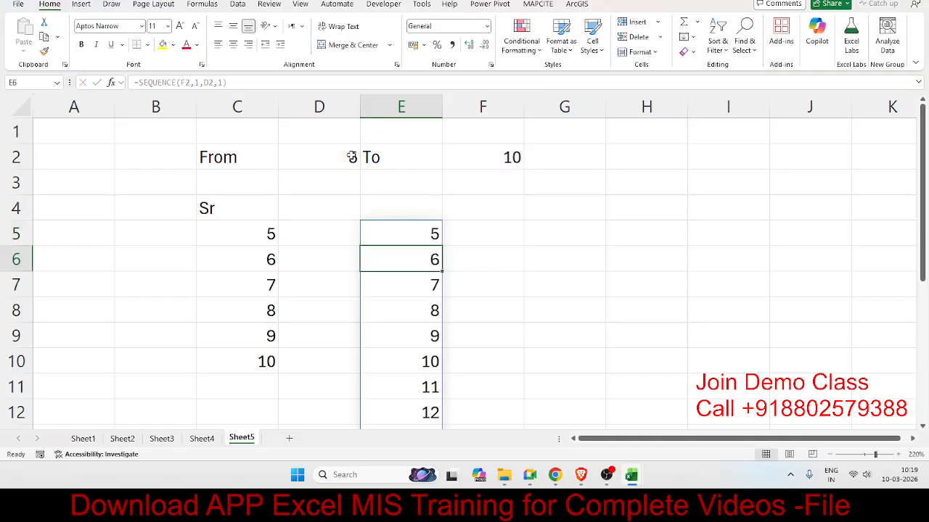
scroll(436, 265, "down", 4)
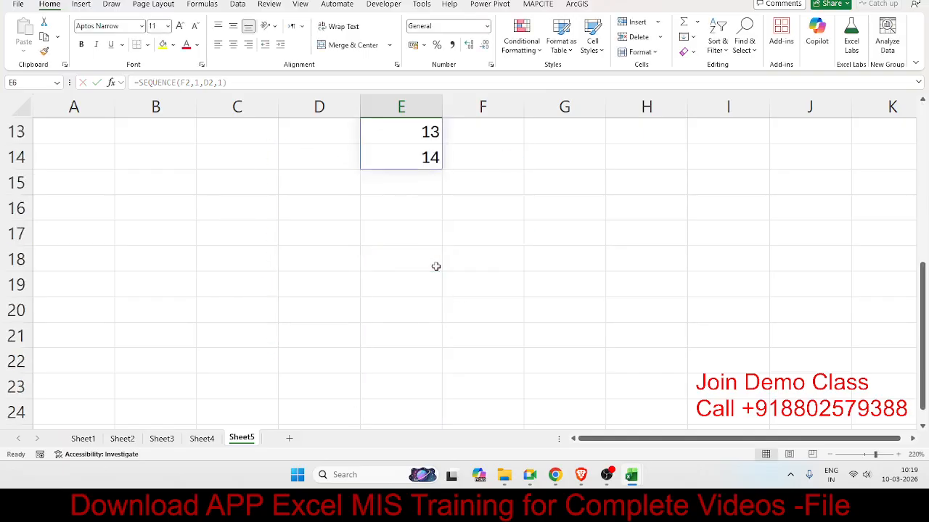
scroll(435, 266, "up", 4)
Change the rows argument of the SEQUENCE formula in E5 to F2-D2
double_click(422, 236)
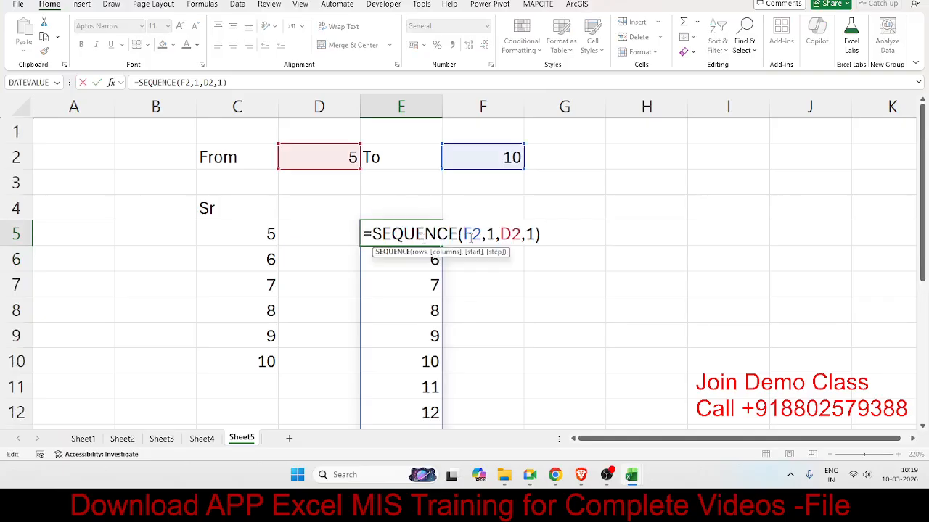
left_click(483, 234)
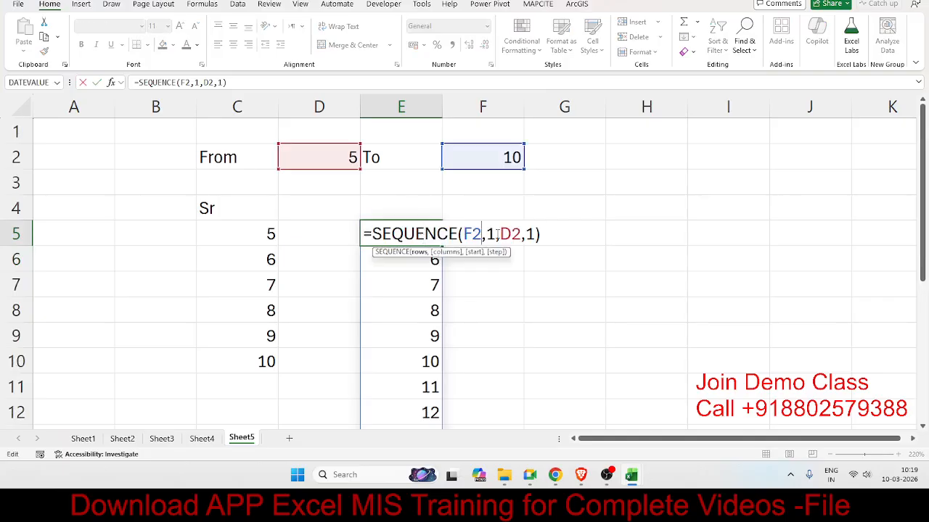
type("-")
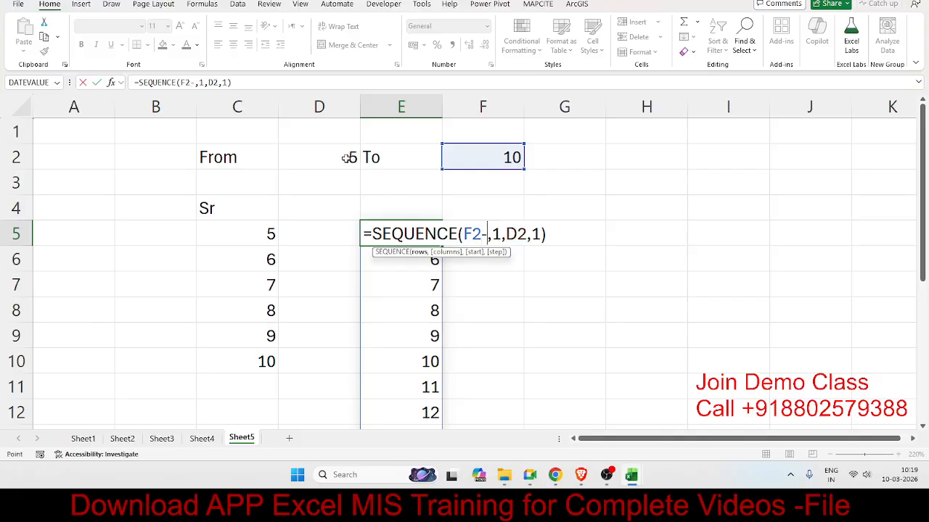
left_click(350, 159)
key("Return")
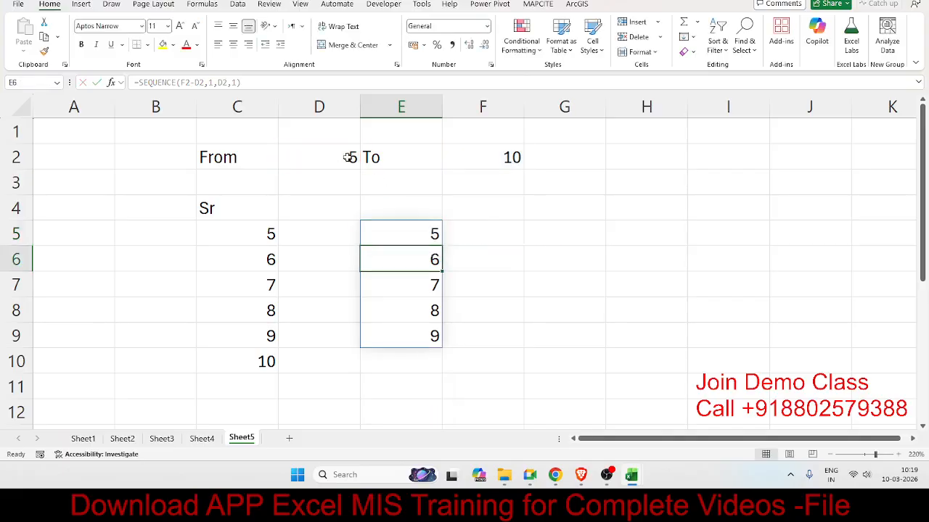
Add 1 to the rows argument in E5 so the formula reads =SEQUENCE(F2-D2+1,1,D2,1)
key("Up")
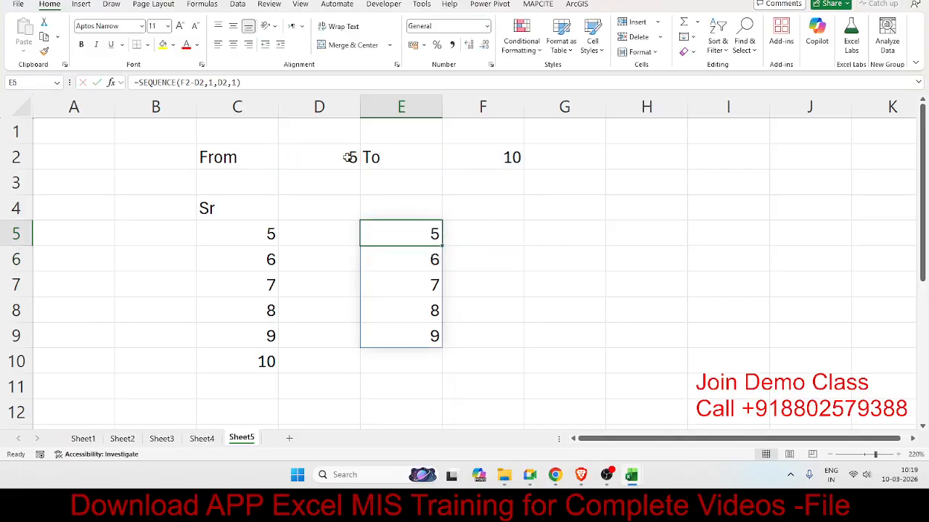
double_click(429, 229)
left_click(507, 234)
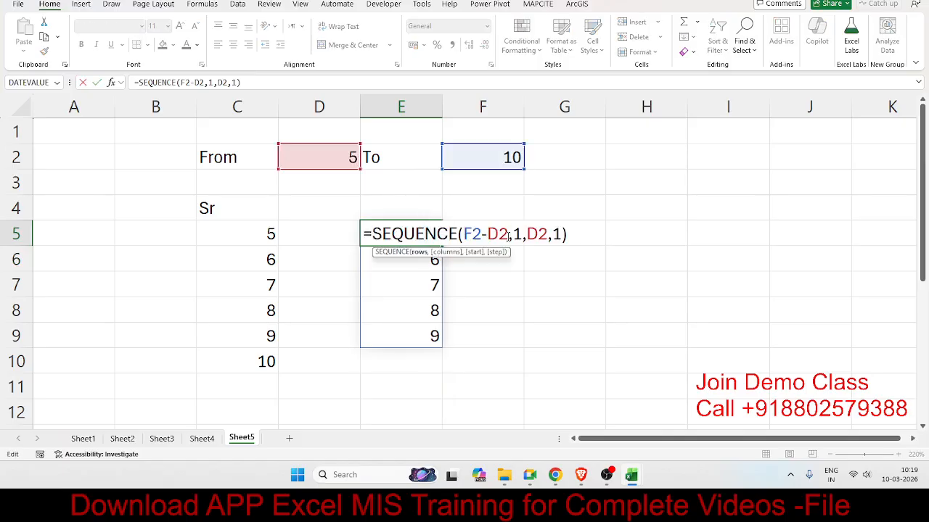
type("+1")
key("Return")
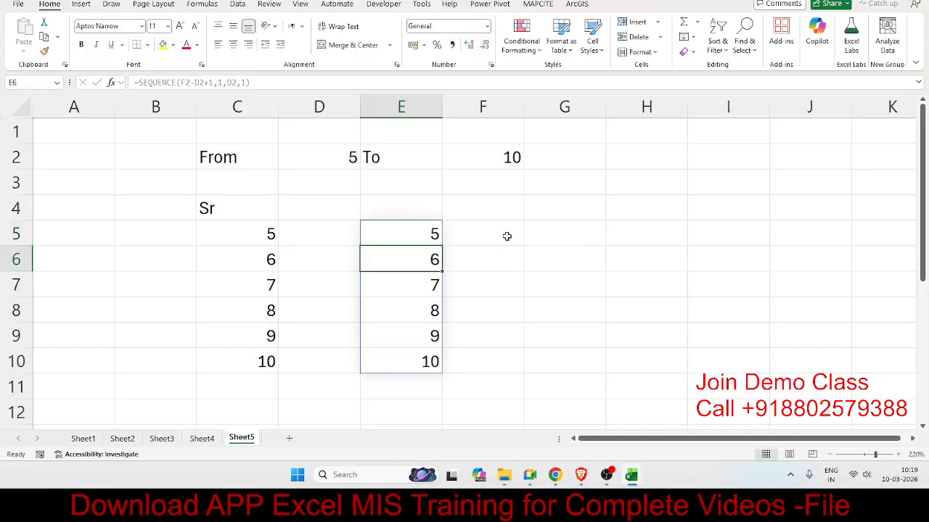
Replace the rows argument in E5 with 5 and review the columns, start and step arguments before committing the formula
double_click(403, 229)
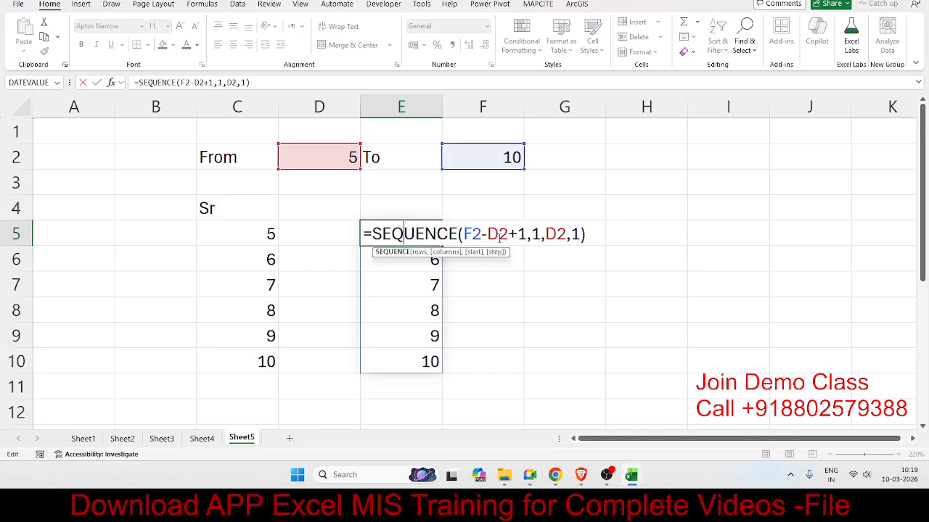
left_click_drag(526, 235, 465, 240)
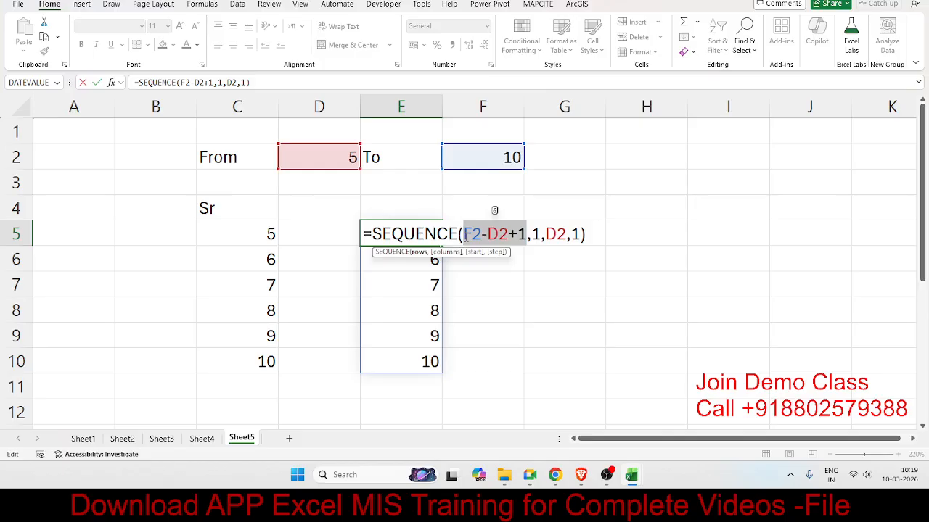
type("5")
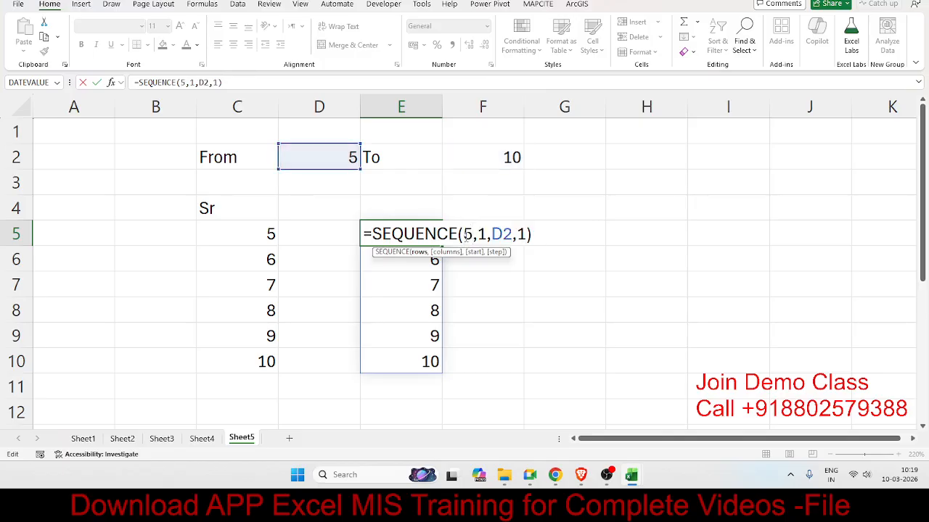
left_click(482, 234)
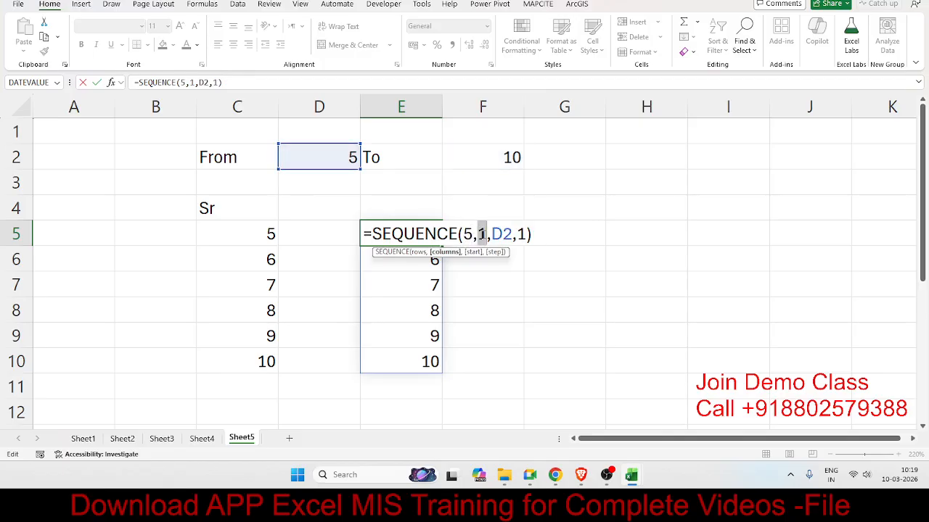
left_click(491, 234)
left_click_drag(492, 234, 512, 234)
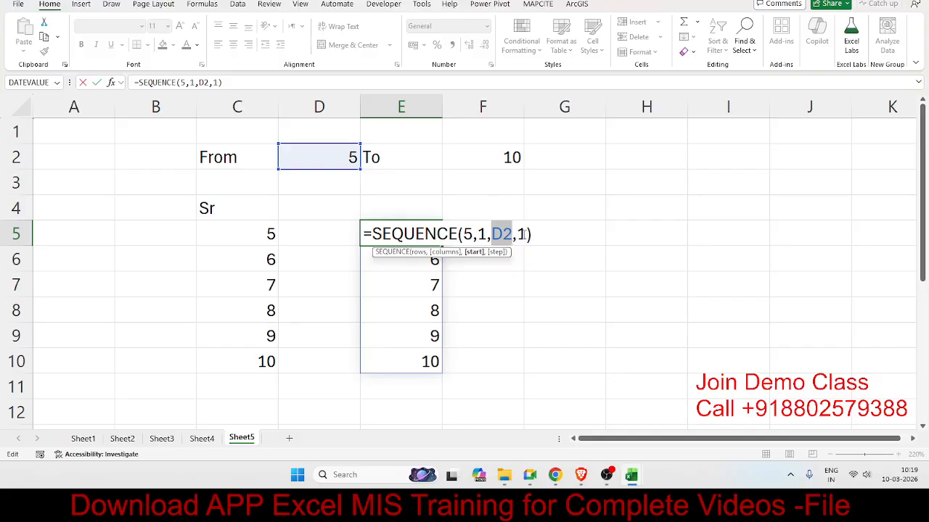
left_click(525, 234)
key("ctrl+Return")
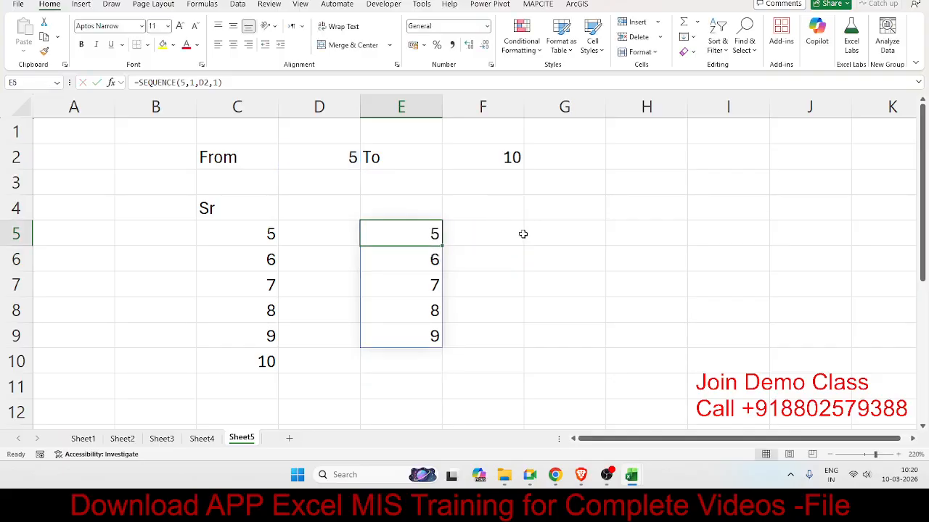
Set the rows argument of the SEQUENCE formula in E5 to 6
double_click(430, 232)
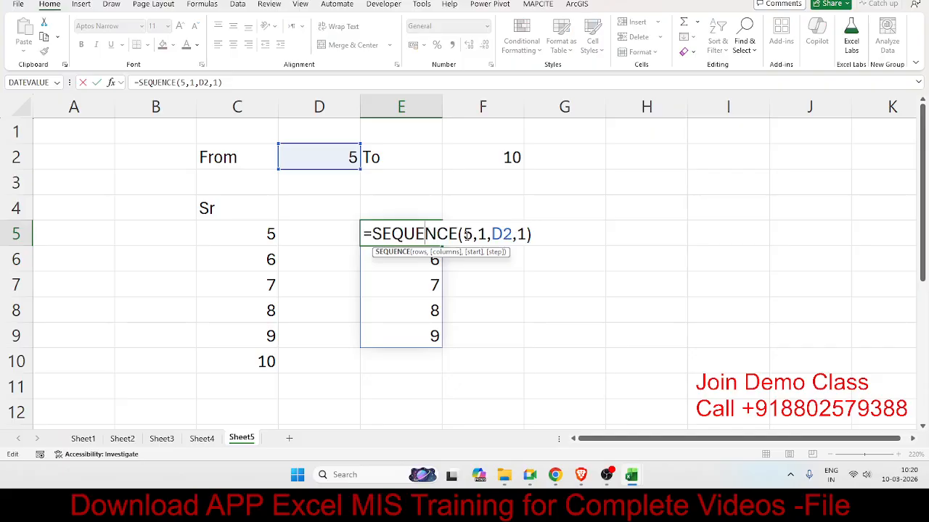
double_click(469, 234)
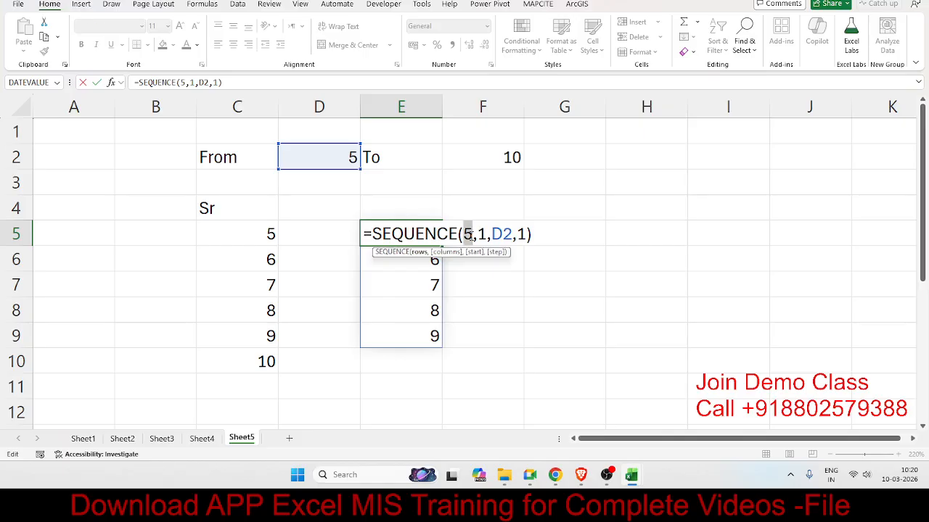
type("6")
key("Return")
key("Up")
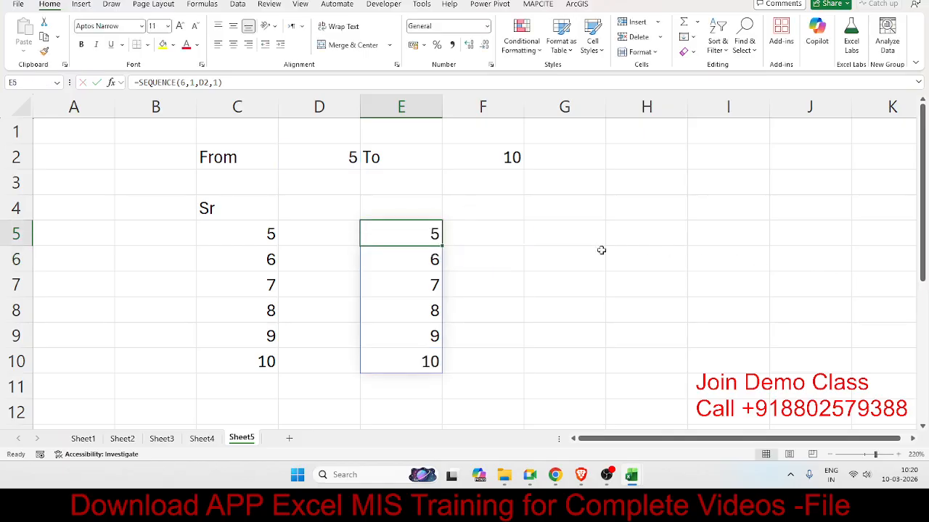
Replace the fixed row count in E5 with F2-D2+1, giving =SEQUENCE(F2-D2+1,1,D2,1)
double_click(429, 230)
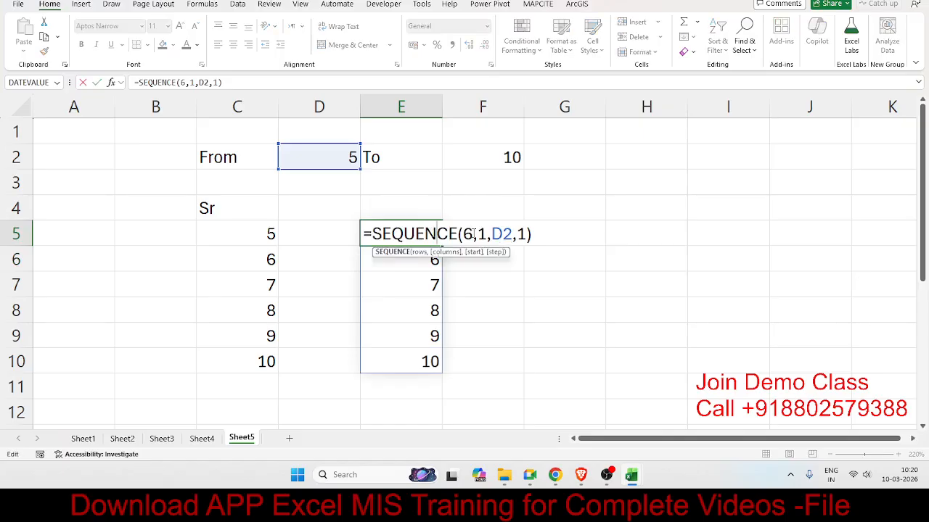
key("BackSpace")
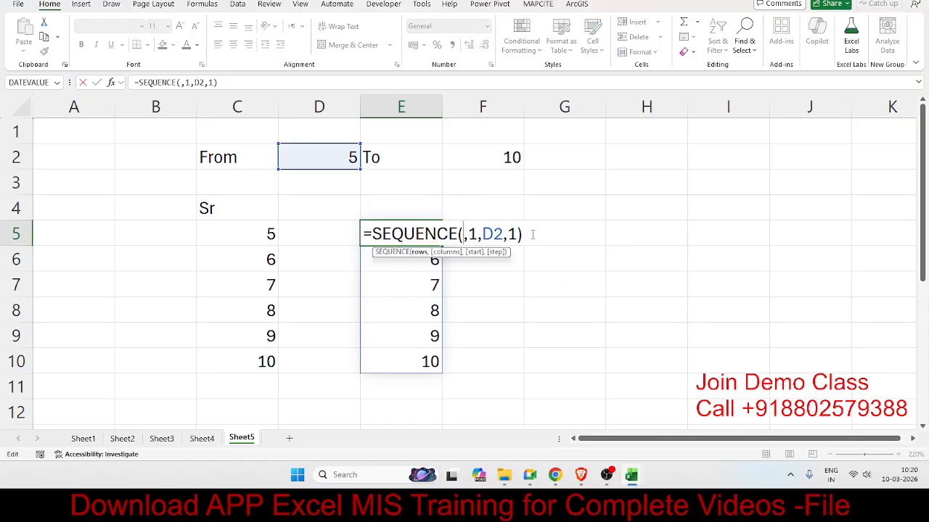
left_click(512, 160)
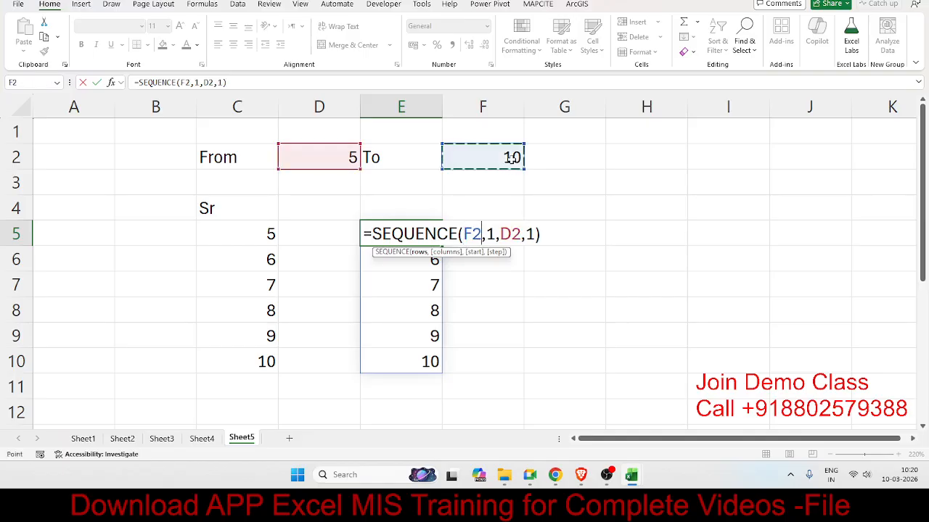
type("-")
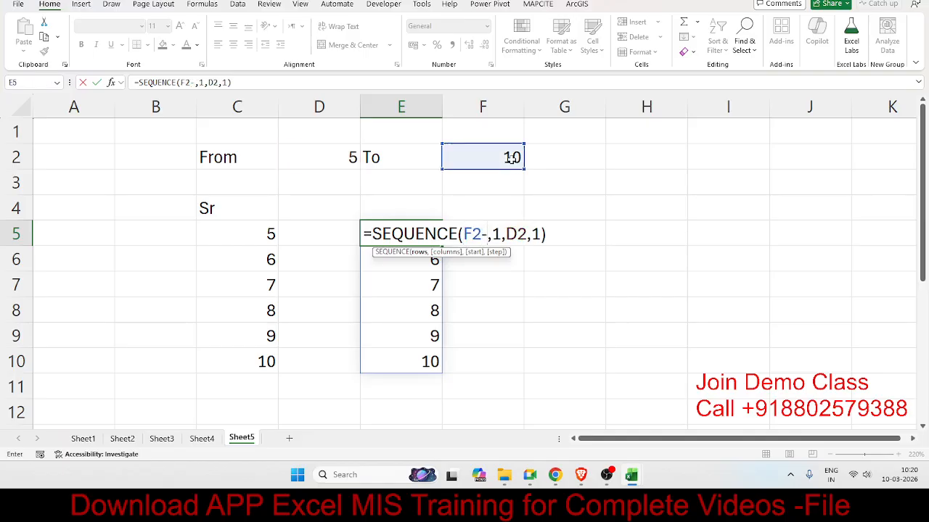
left_click(340, 151)
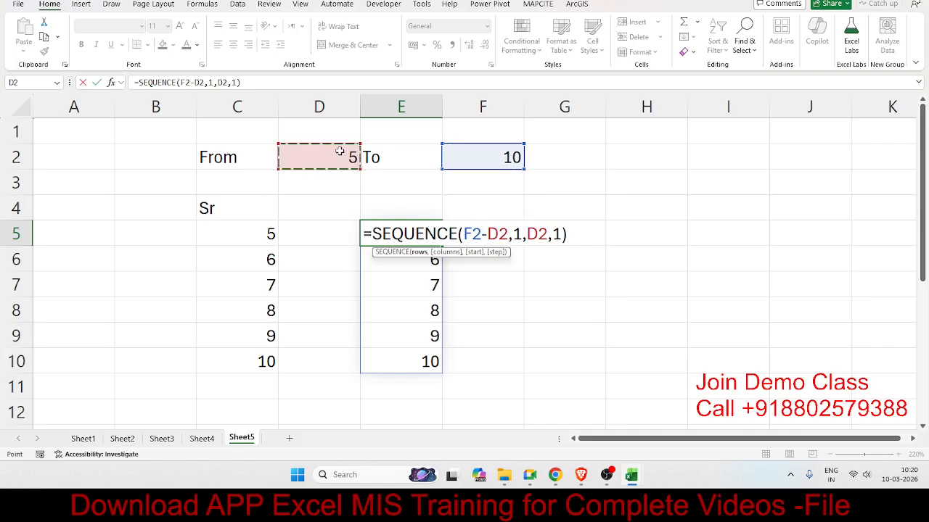
type("+1")
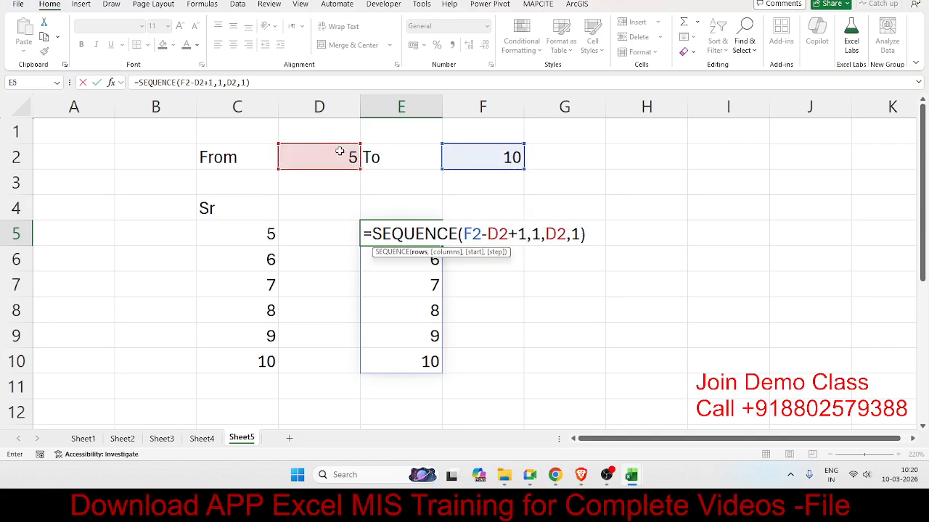
key("Return")
key("Up")
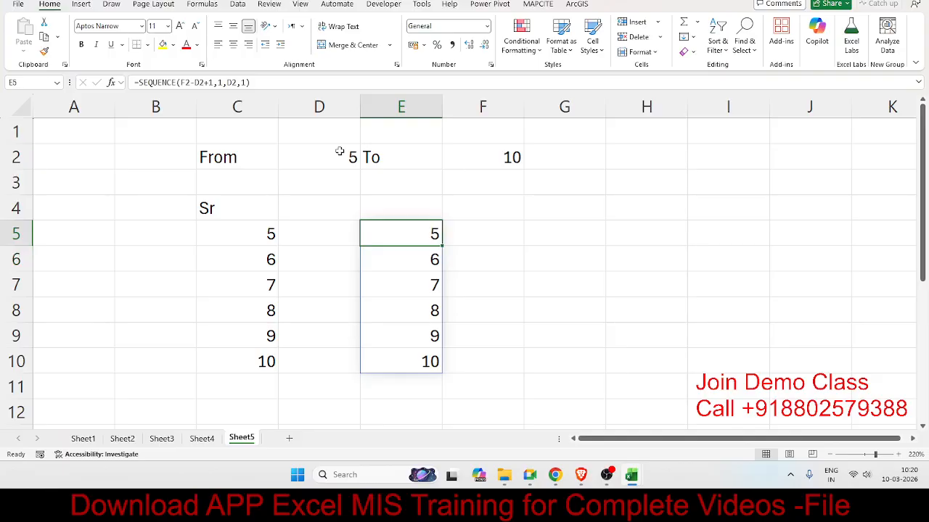
Review the IFERROR and IF serial-number formula in C6 for comparison with the SEQUENCE formula
key("Left")
key("Left")
key("Down")
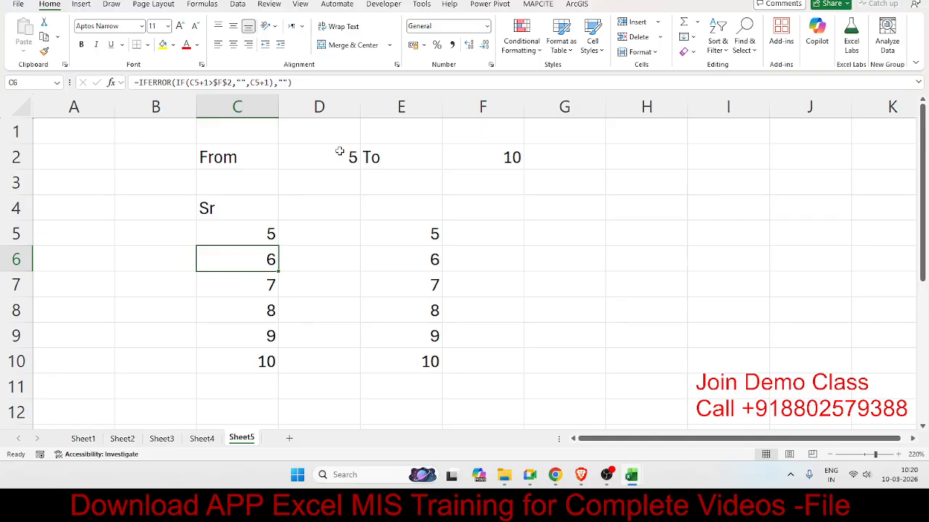
key("Right")
key("Right")
key("Right")
key("Right")
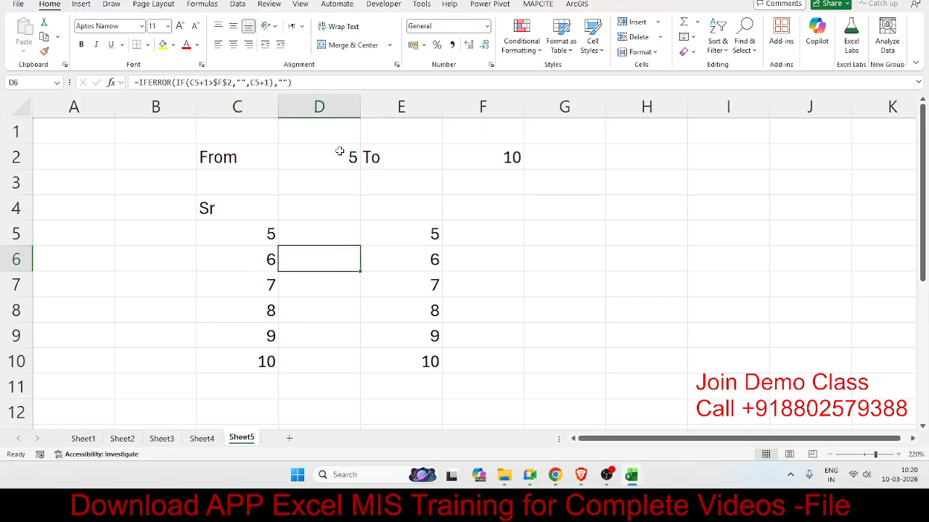
type("=if")
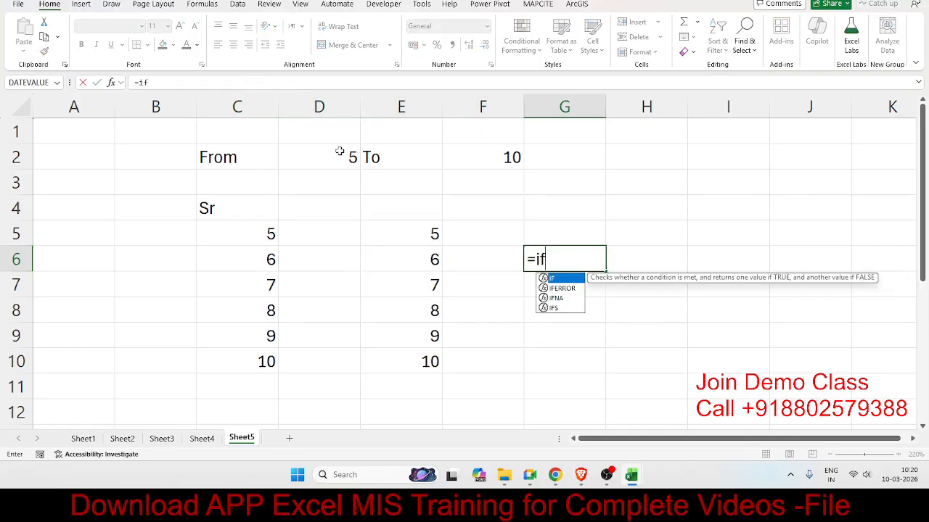
key("Tab")
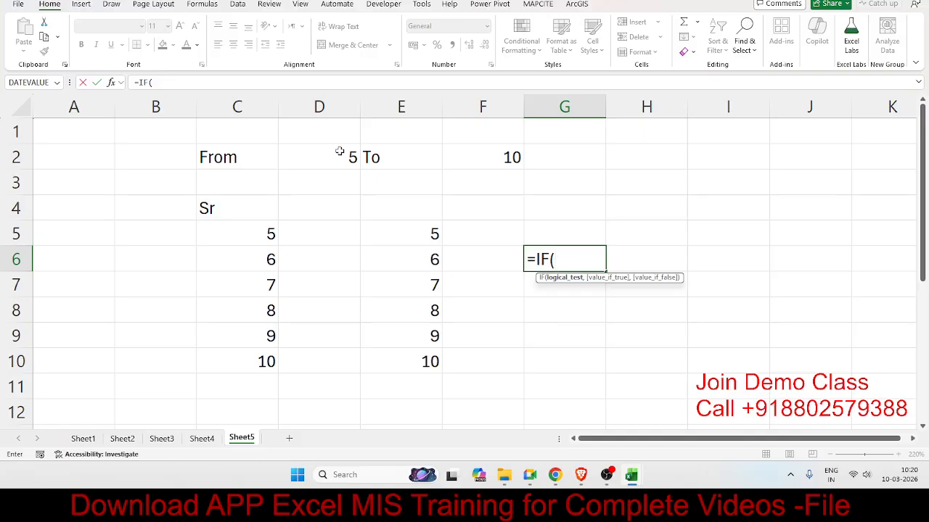
left_click(608, 283)
key("Escape")
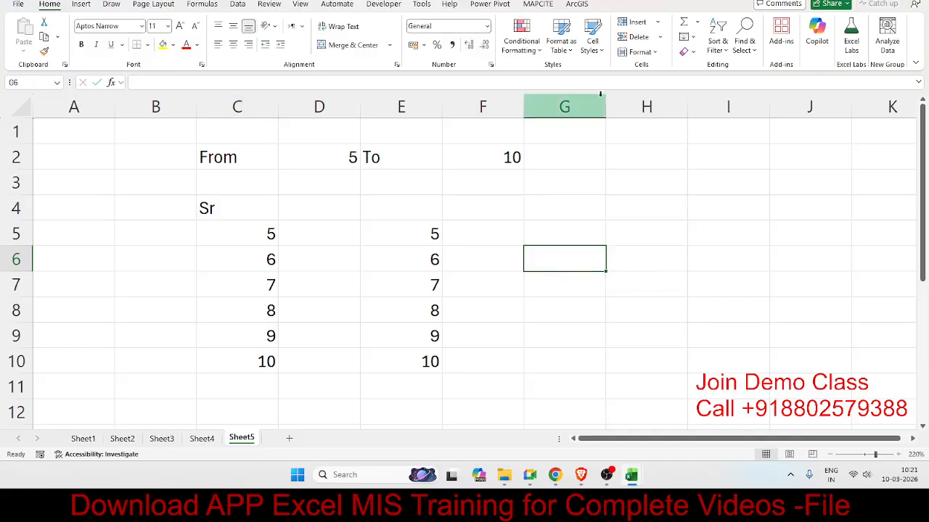
key("alt+Tab")
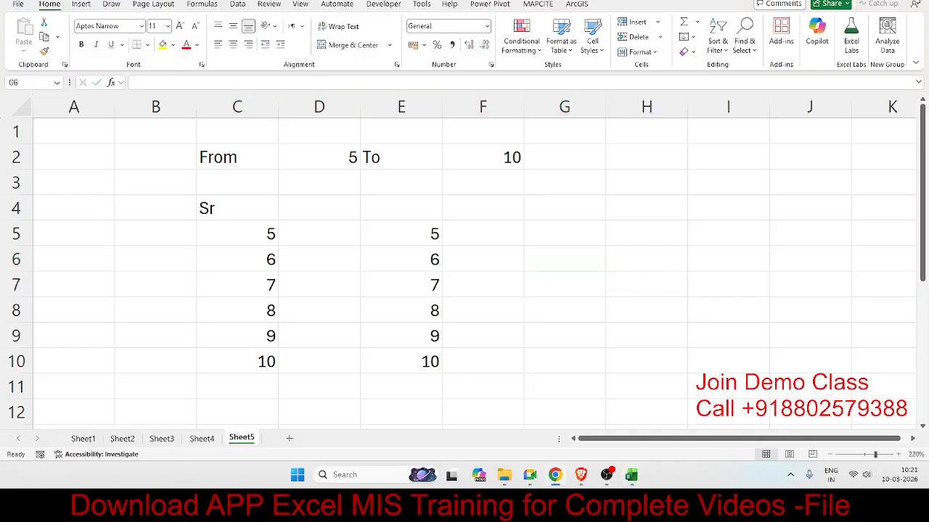